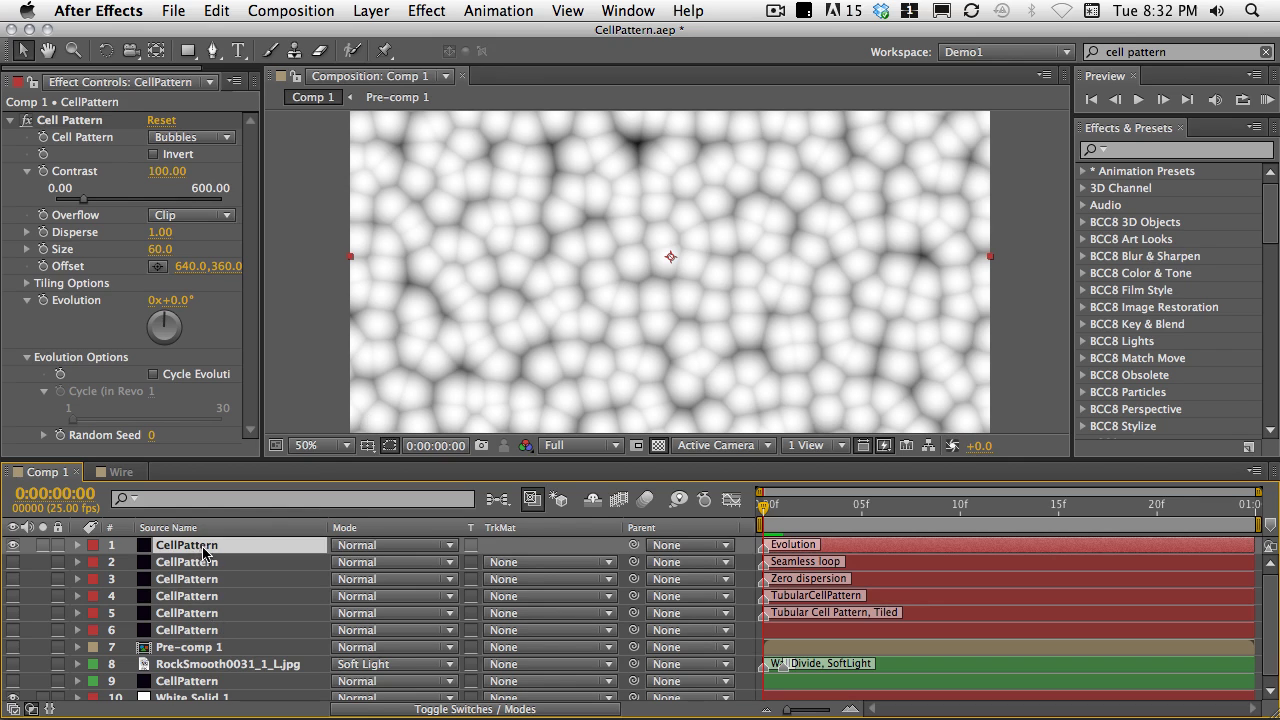
click(428, 12)
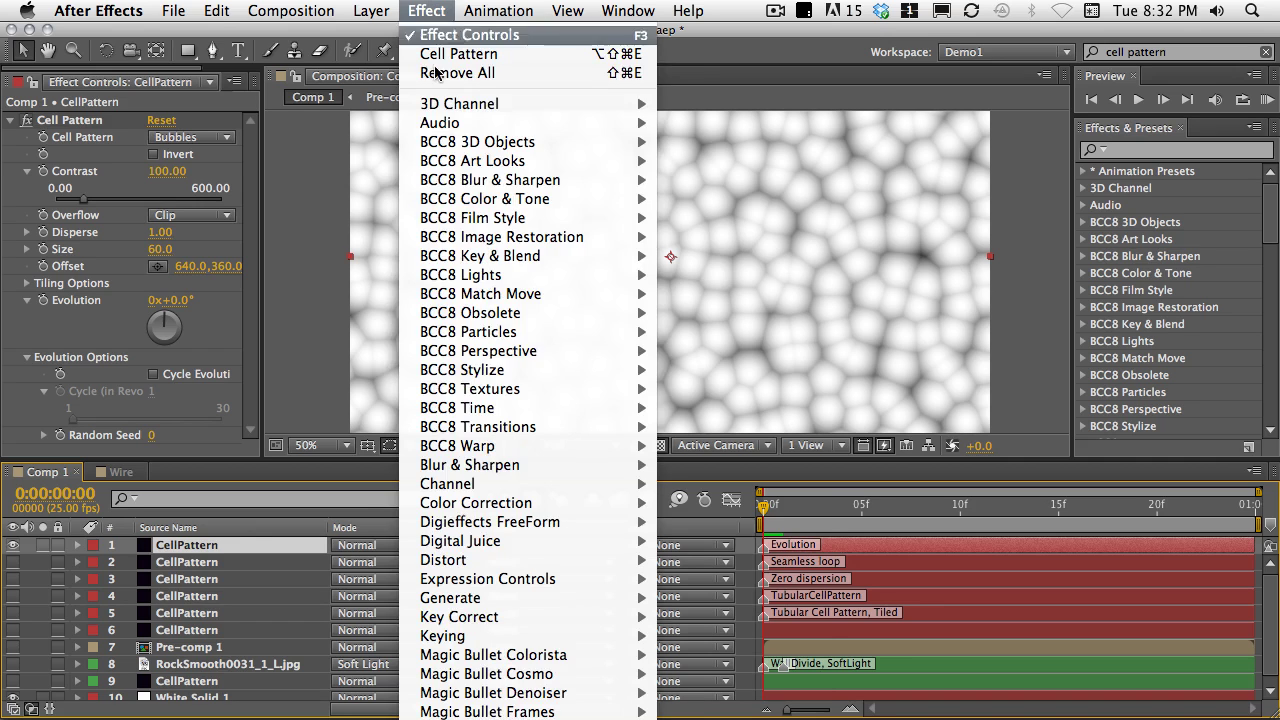
mouse_move(505, 604)
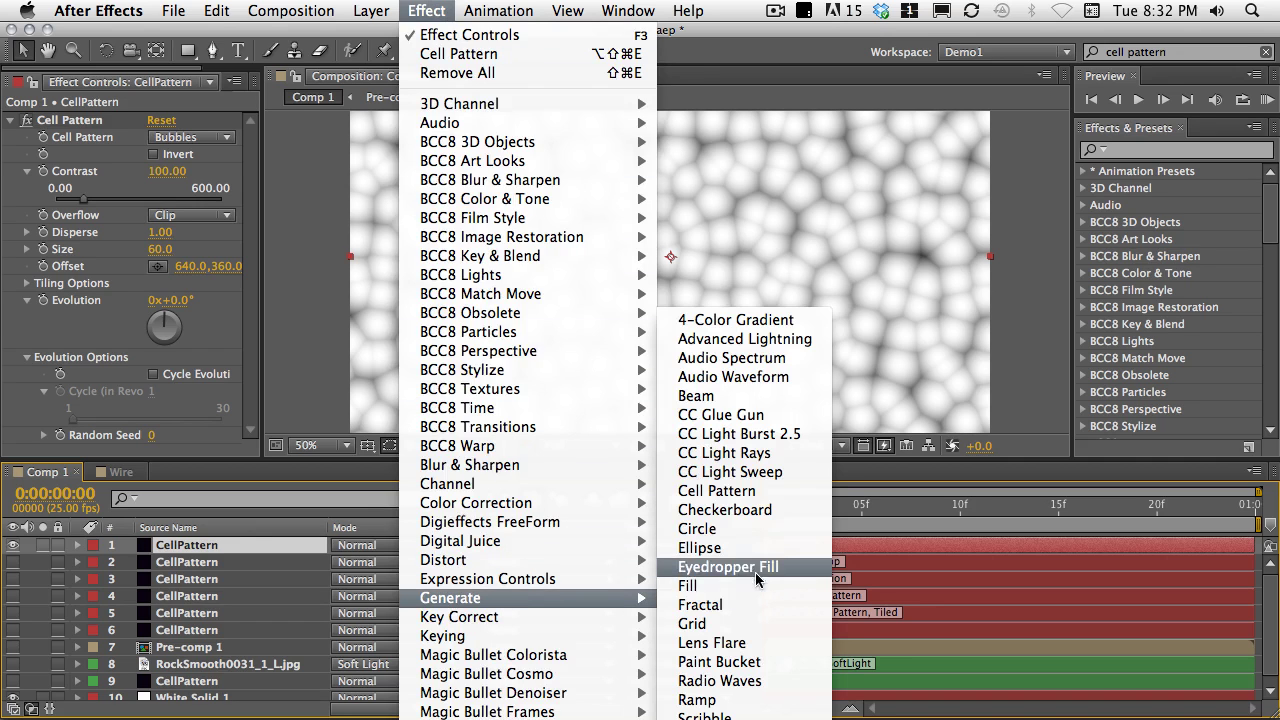
click(980, 503)
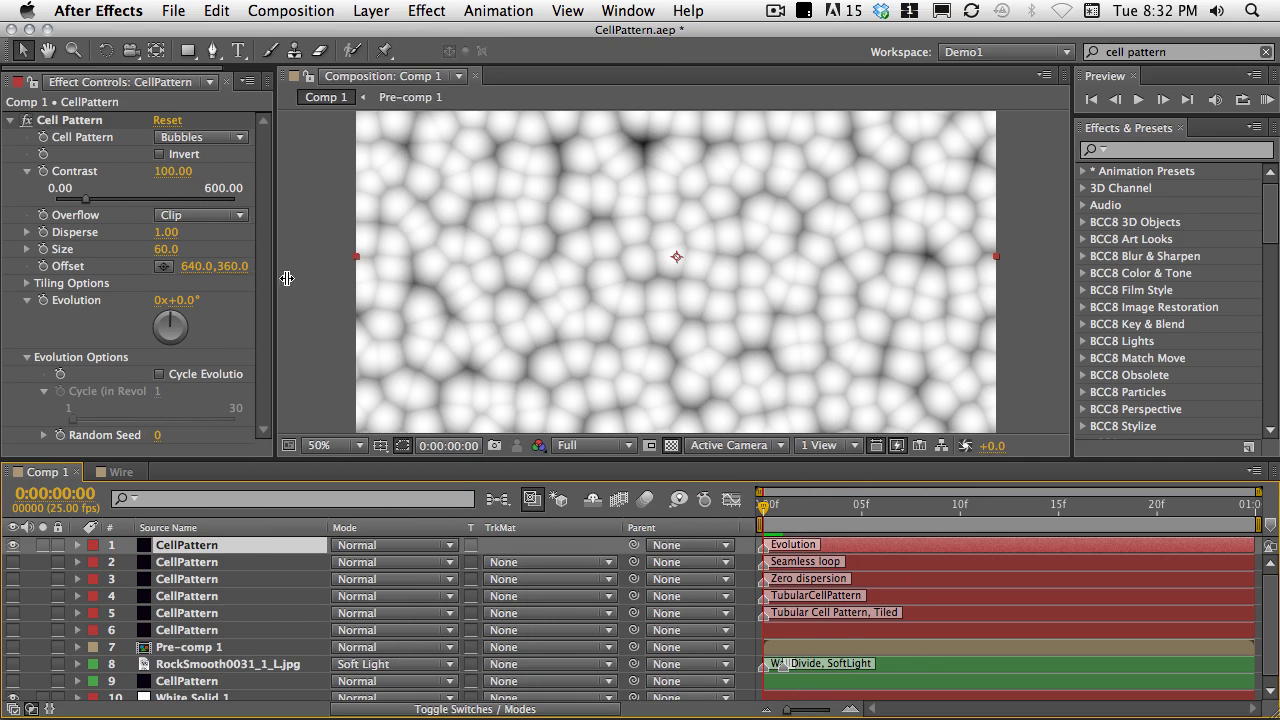
- Widen the effect controls area and set the top layer's Cell Pattern Offset to 617.0,360.0
drag(262, 274, 364, 290)
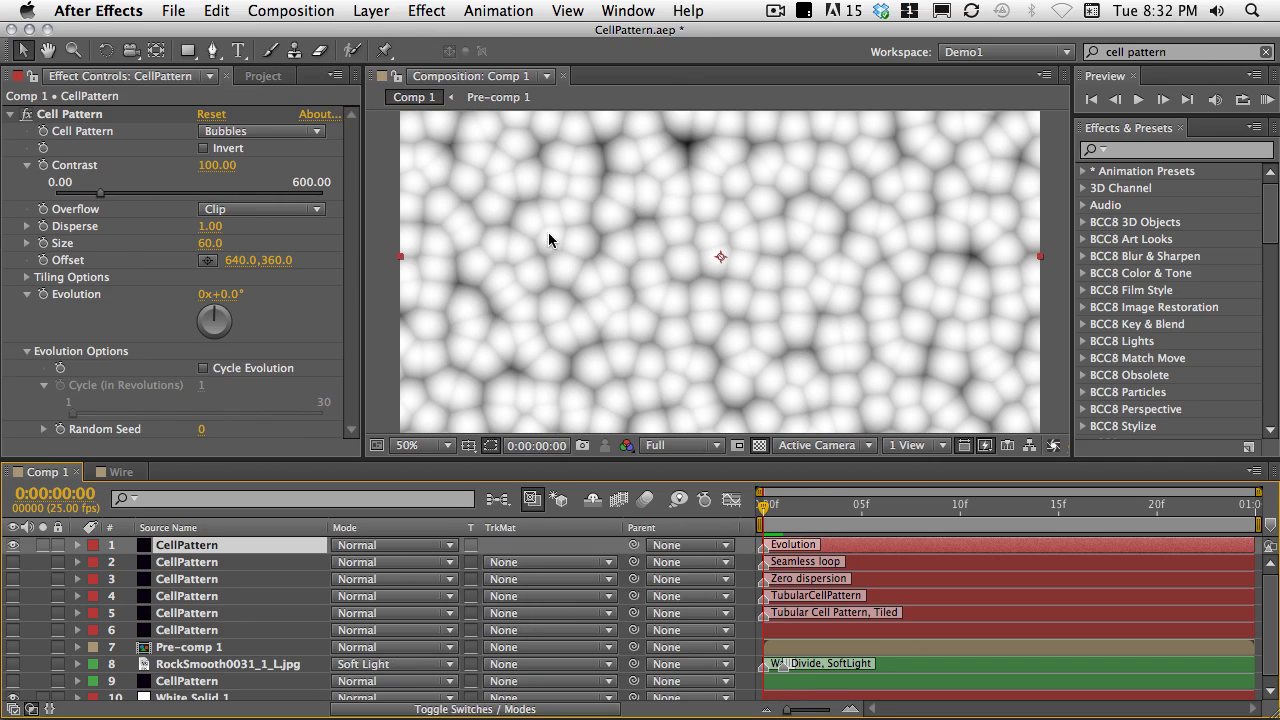
mouse_move(226, 263)
mouse_down()
mouse_move(288, 266)
mouse_move(222, 268)
mouse_move(242, 278)
mouse_up()
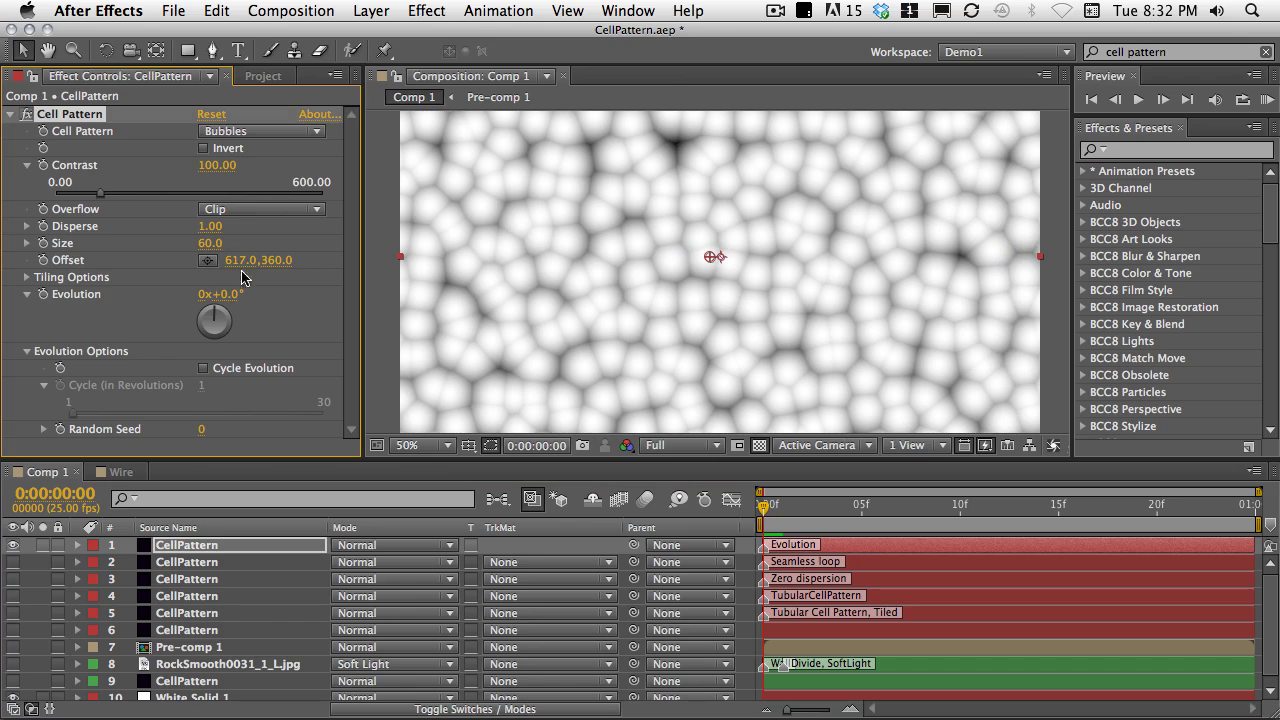
mouse_move(711, 259)
mouse_down()
mouse_move(769, 202)
mouse_move(719, 276)
mouse_up()
key(super+z)
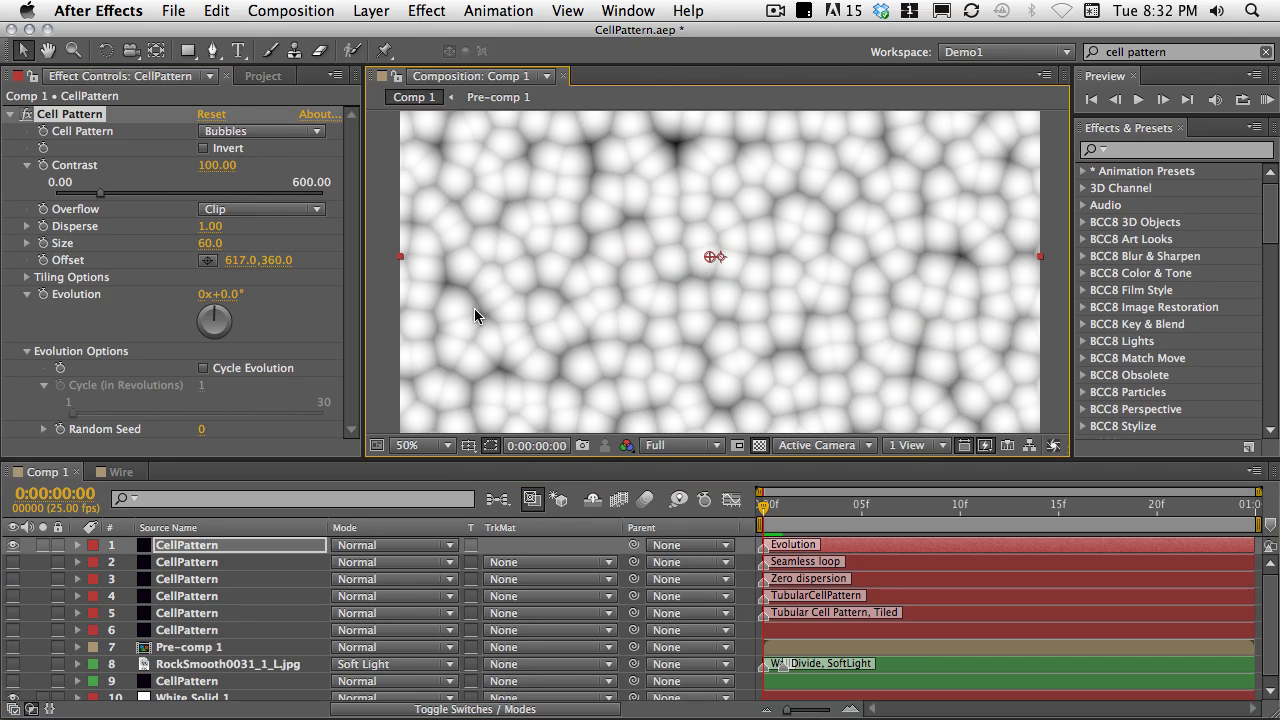
- Set the top layer's Cell Pattern Evolution to 0x+85.0° and its Contrast to 497
drag(214, 313, 263, 324)
drag(226, 170, 658, 205)
- Try inverting the bubbles pattern with a different Evolution angle, and undo both changes
click(204, 148)
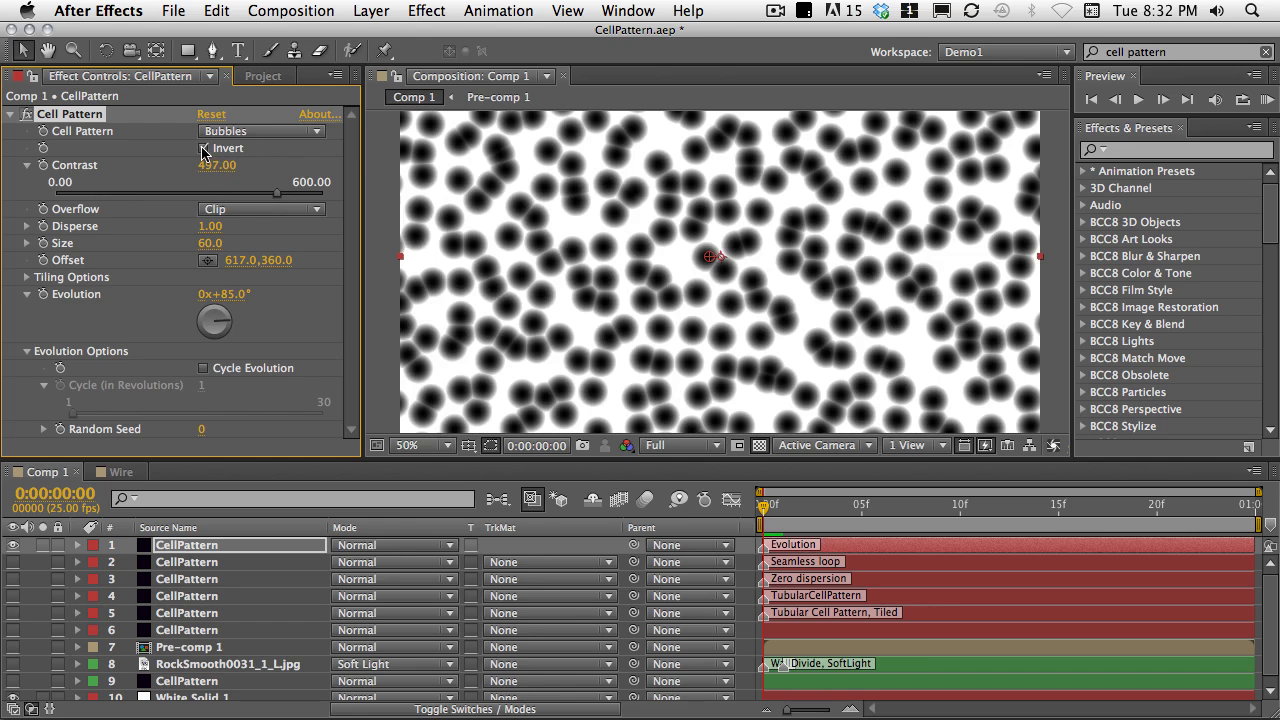
drag(232, 333, 155, 296)
key(super+z)
key(super+z)
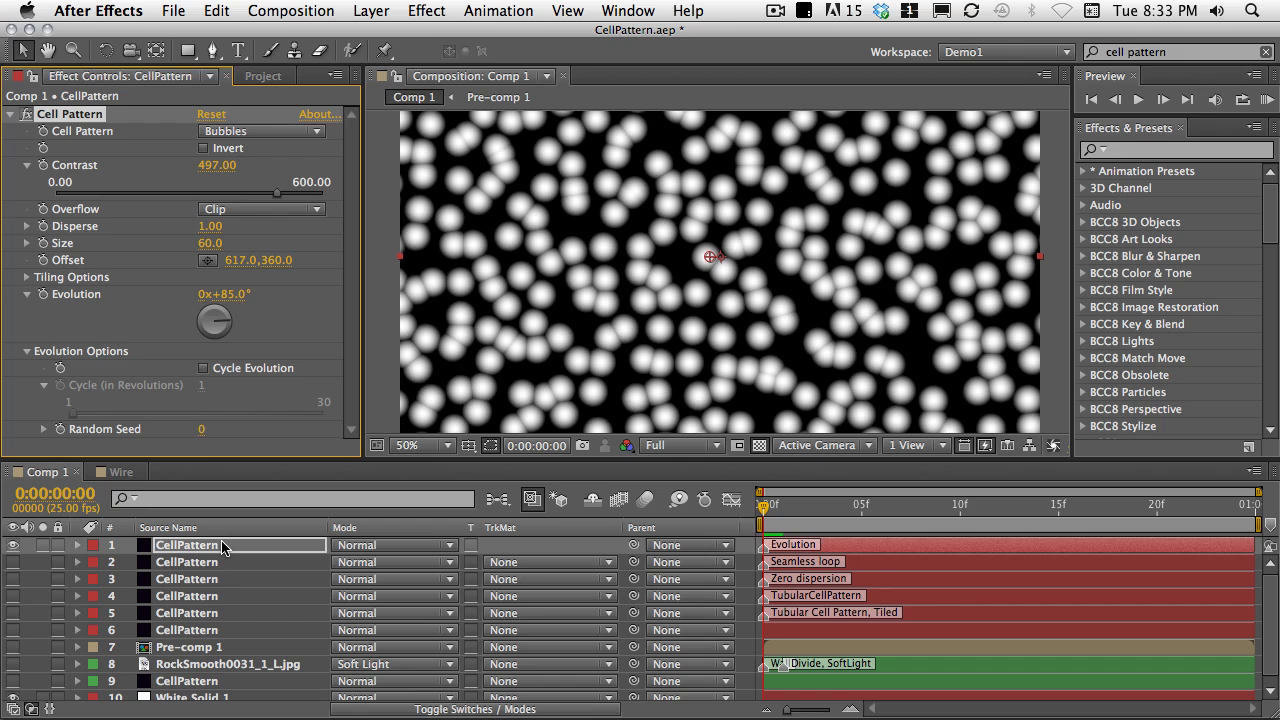
- Enable the time*500 expression on the top layer's Evolution and preview the resulting animation
key(e)
key(e)
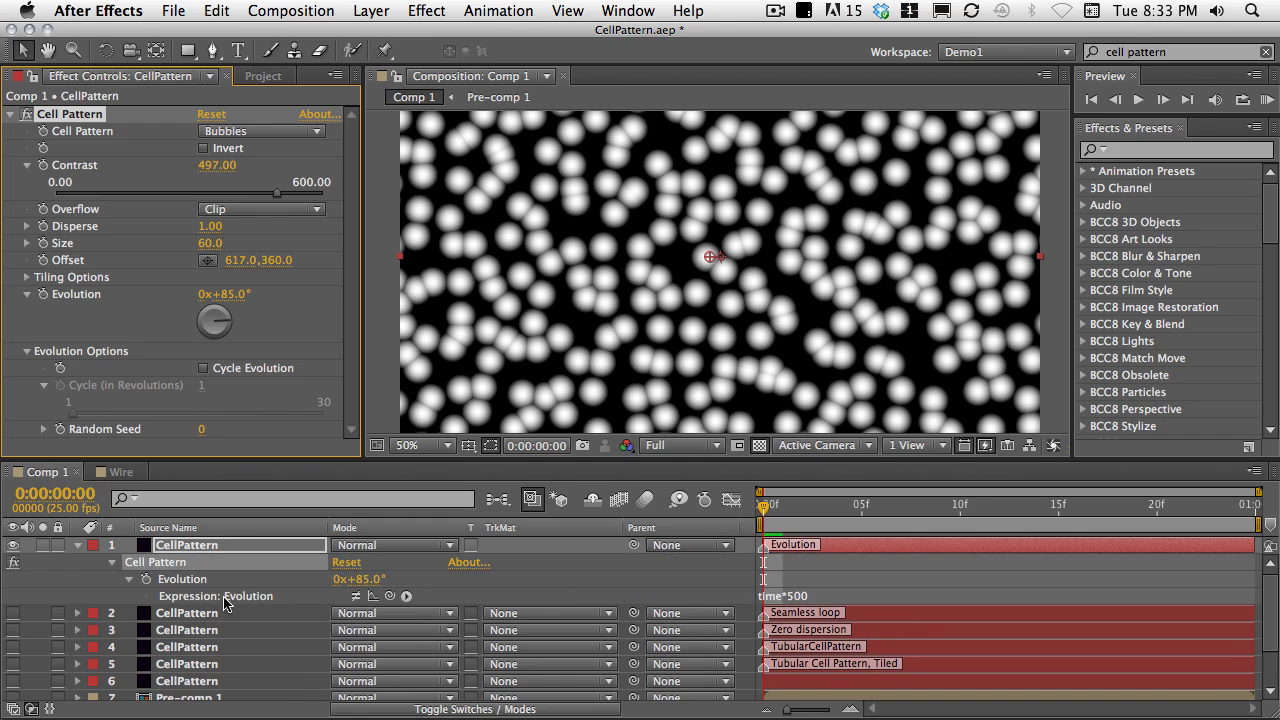
click(355, 596)
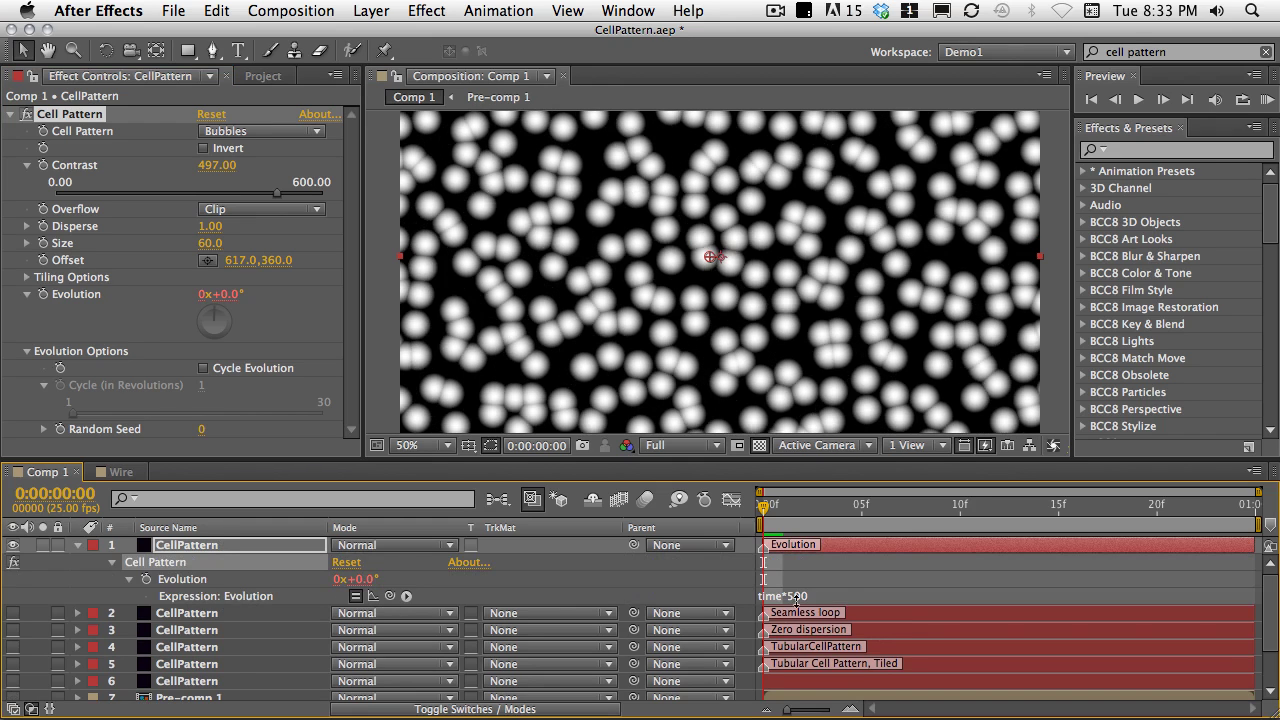
key(space)
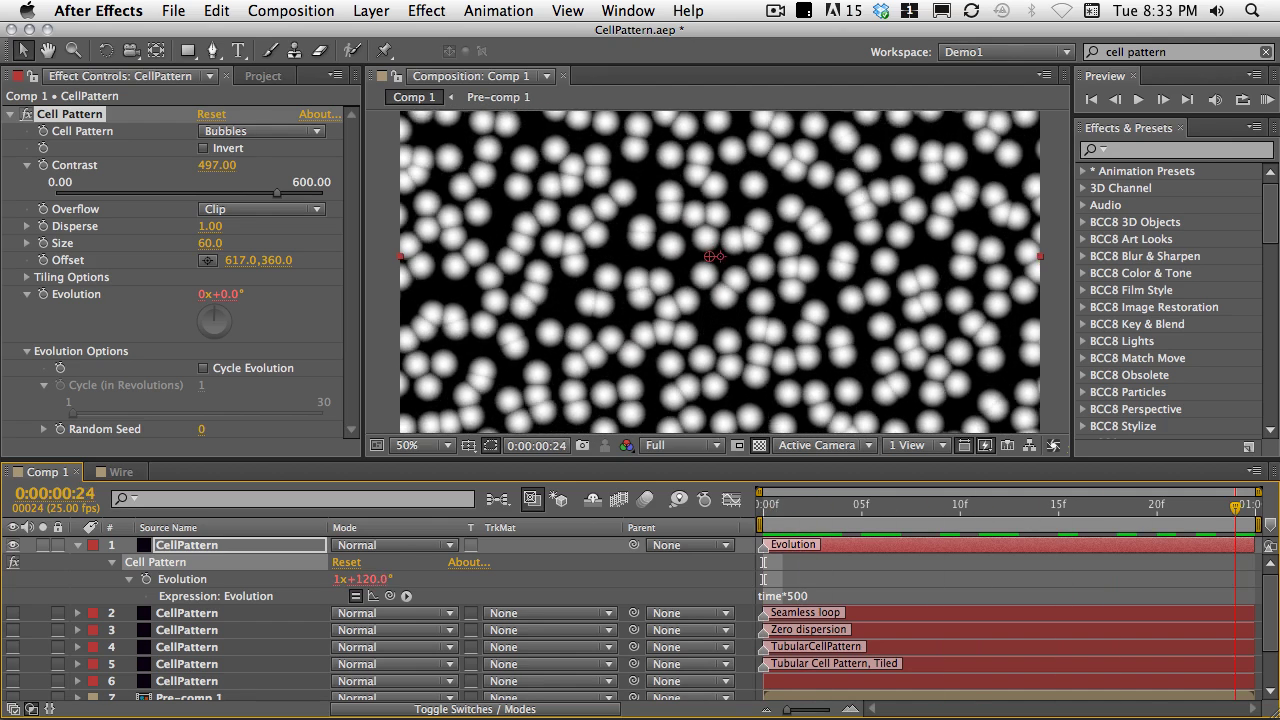
key(space)
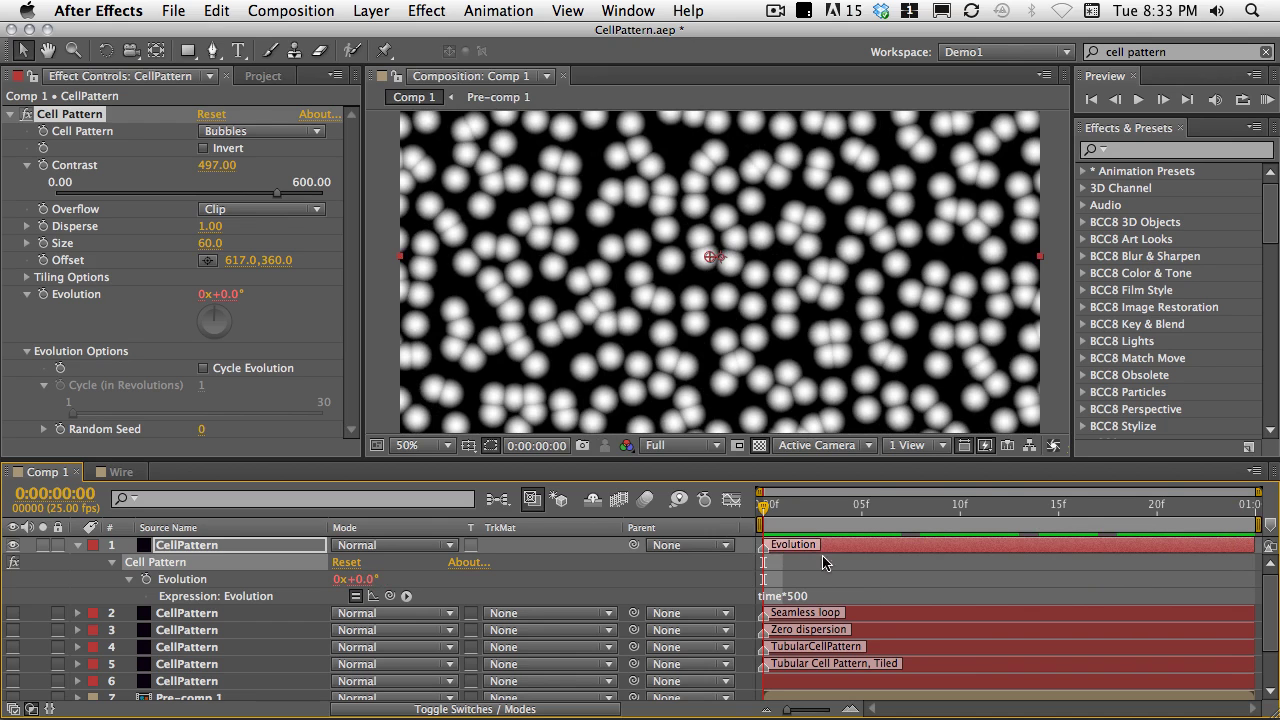
drag(771, 508, 1020, 535)
key(space)
- Hide the Evolution layer, show and select the Seamless loop layer, and preview its animation
click(77, 547)
click(14, 545)
click(13, 562)
click(180, 566)
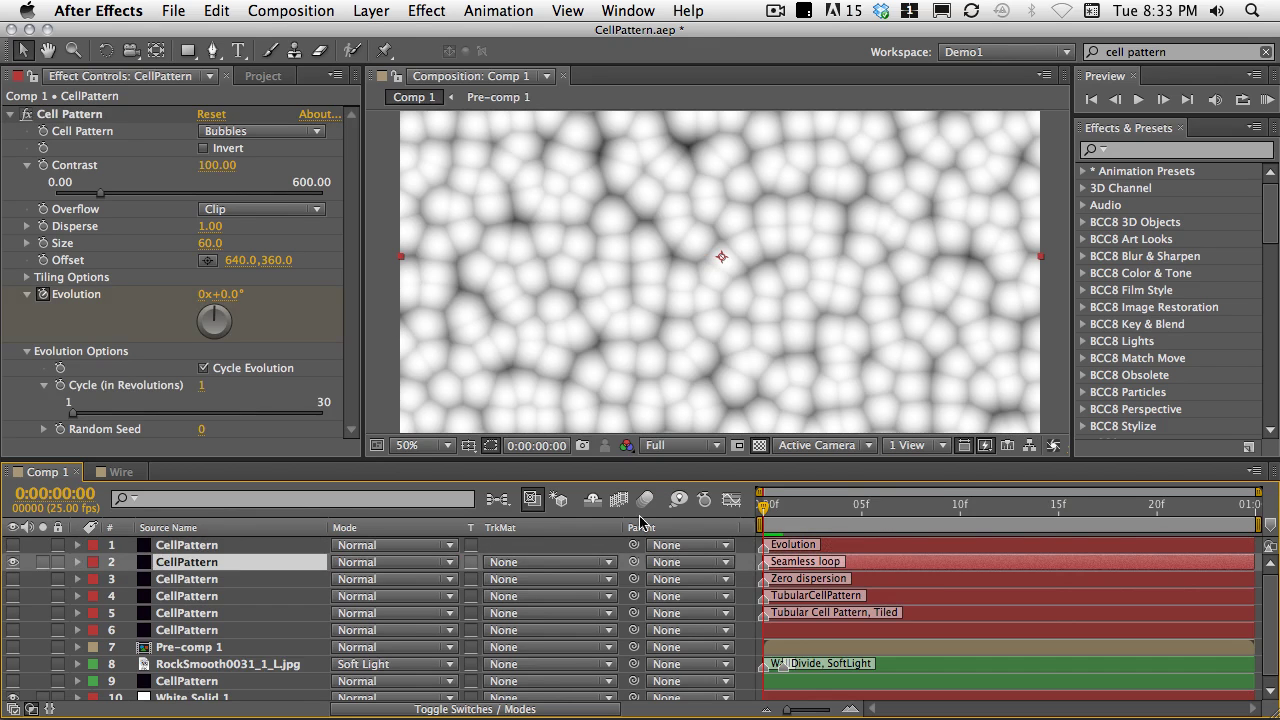
key(space)
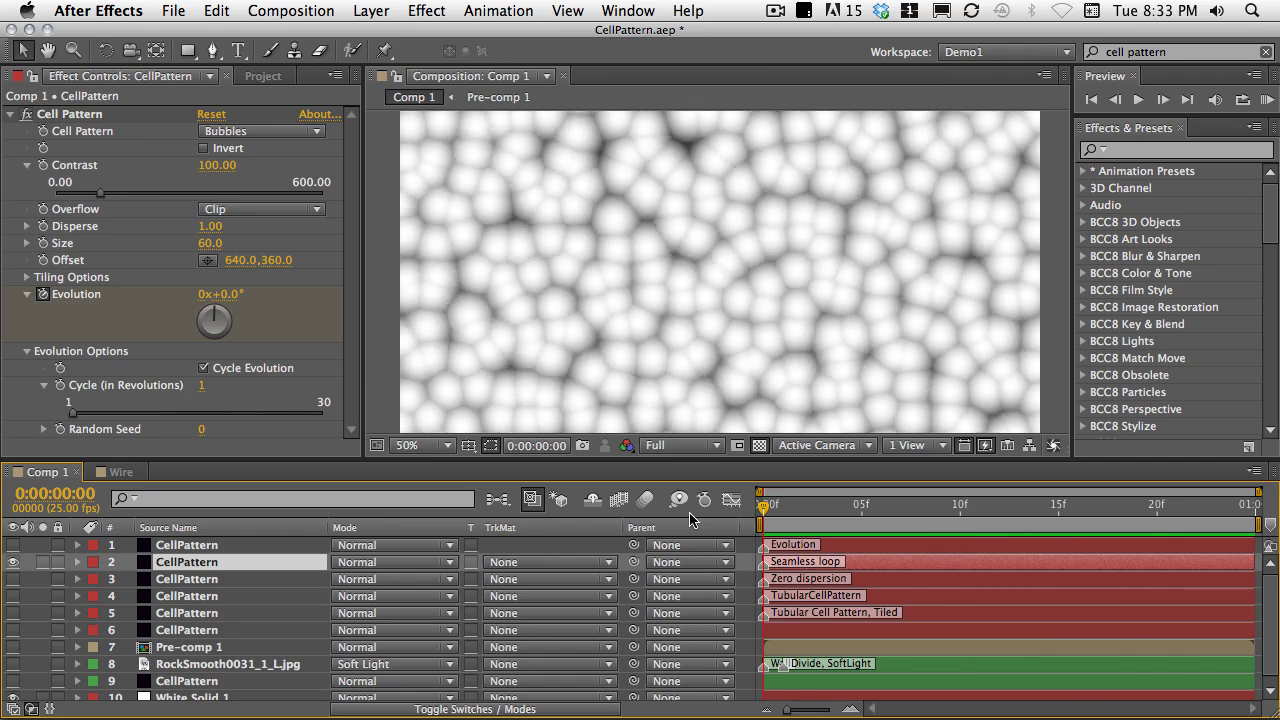
key(space)
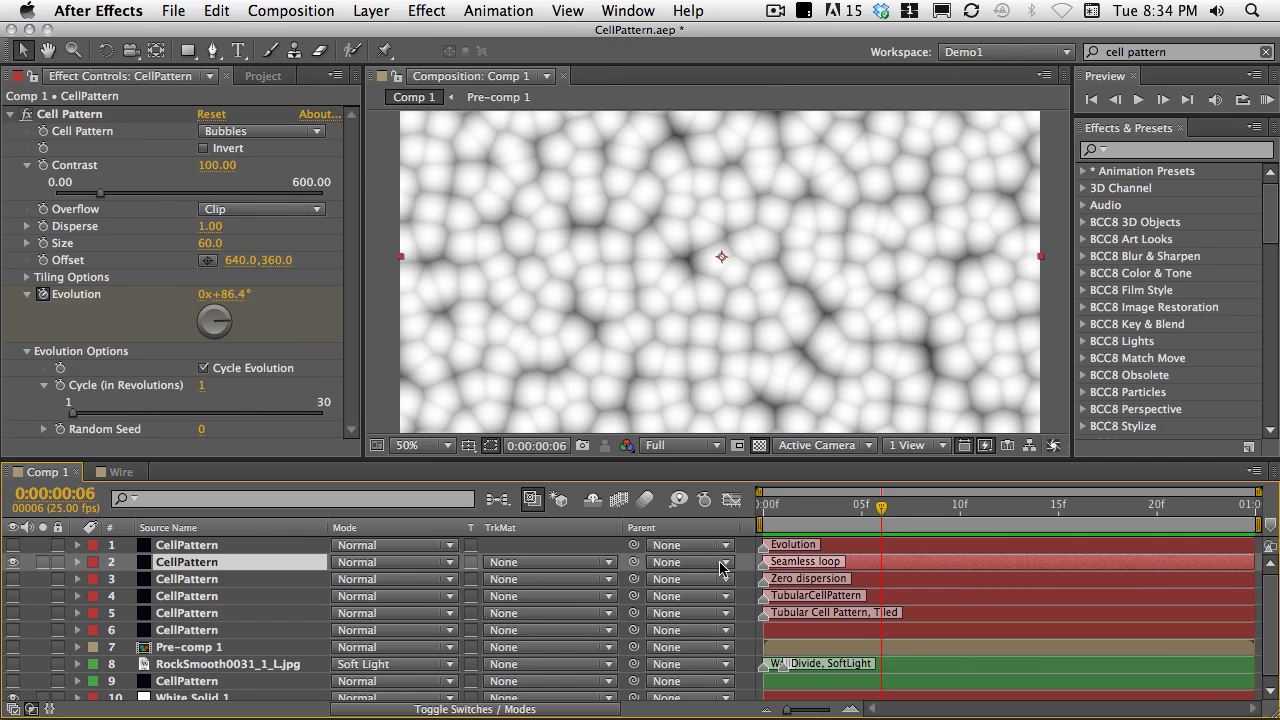
- Reveal the Seamless loop layer's modified properties, go to frame 24 and select the last Evolution keyframe
key(u)
key(u)
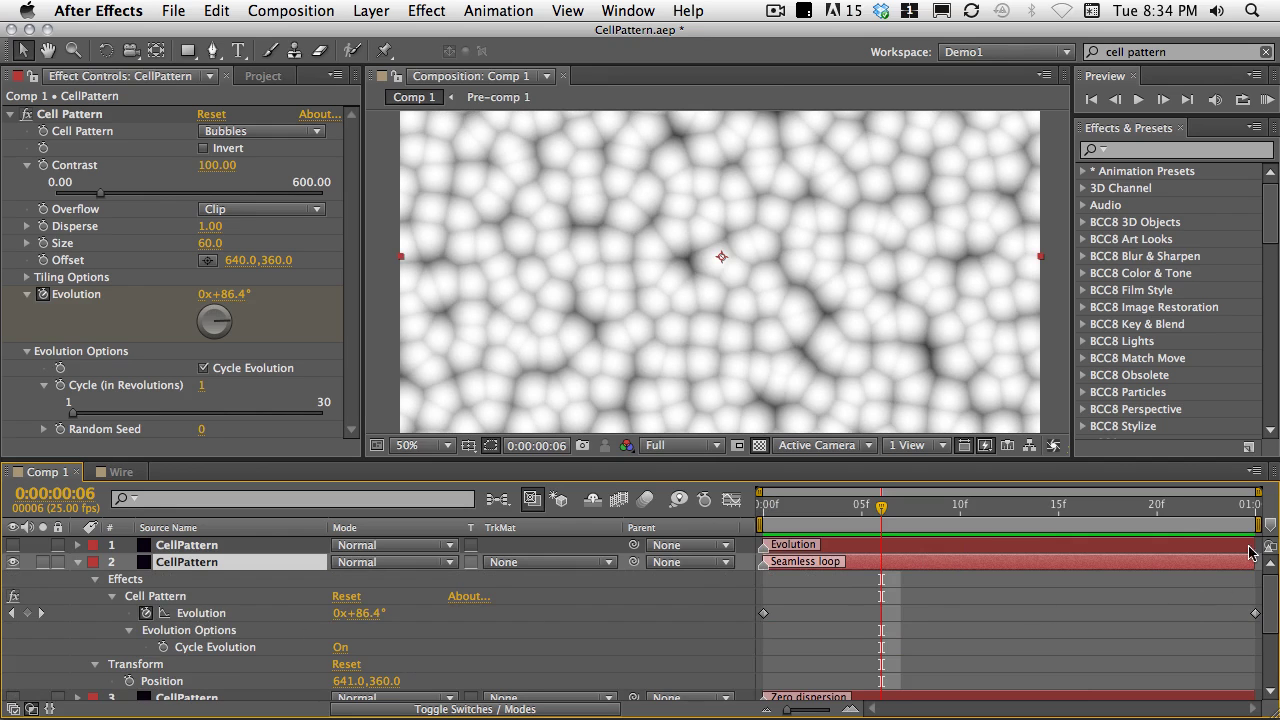
click(1238, 507)
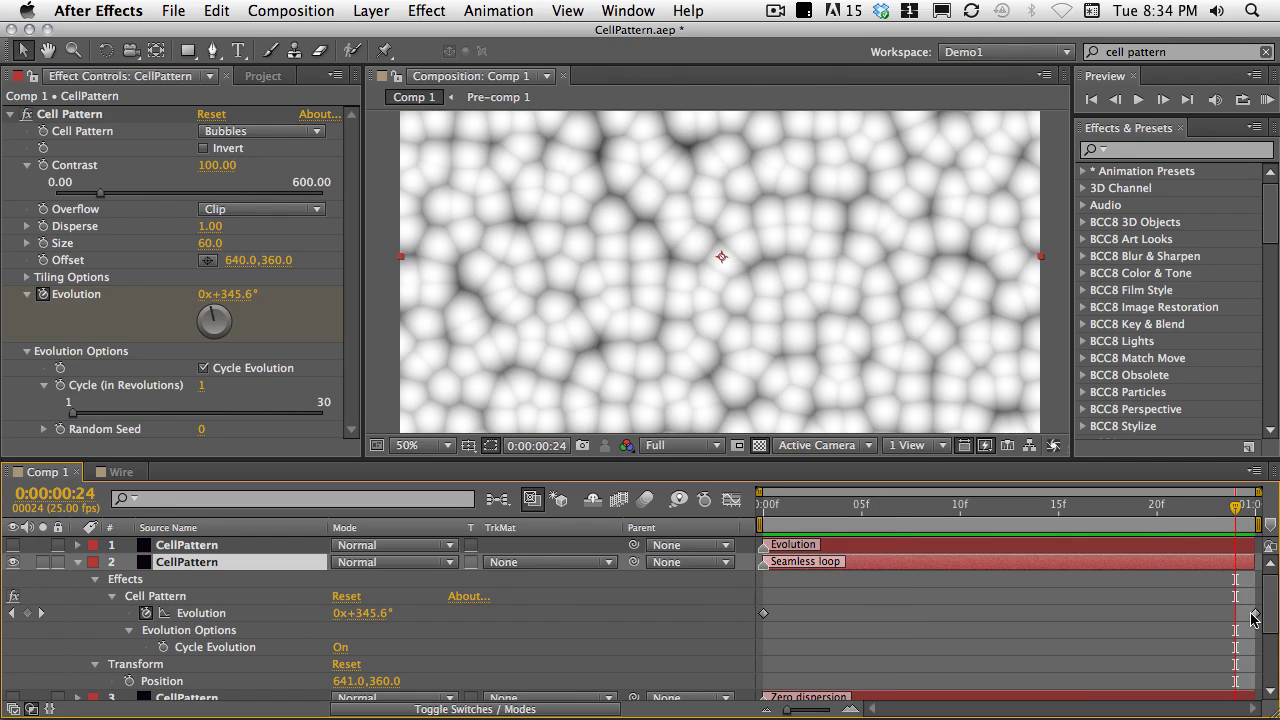
mouse_move(1257, 619)
mouse_down()
mouse_move(1237, 619)
mouse_move(1255, 614)
mouse_up()
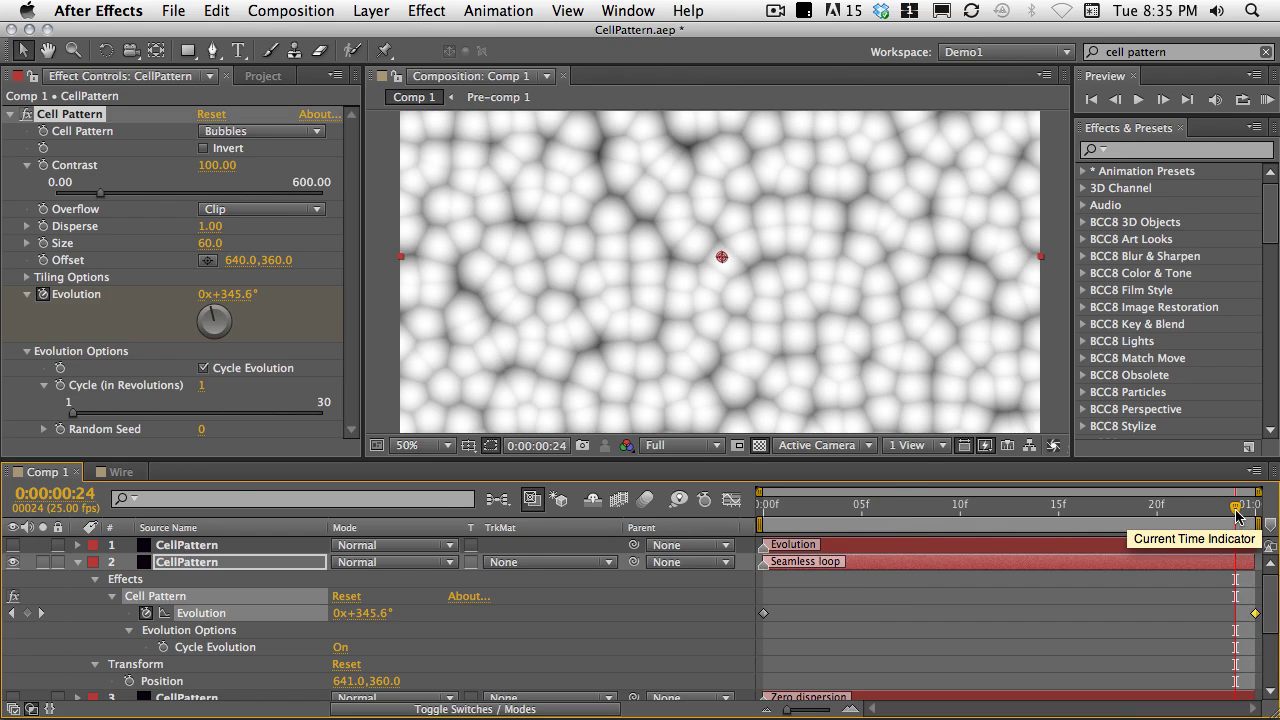
- Show the Zero dispersion layer in place of Seamless loop and select it at frame 14
key(space)
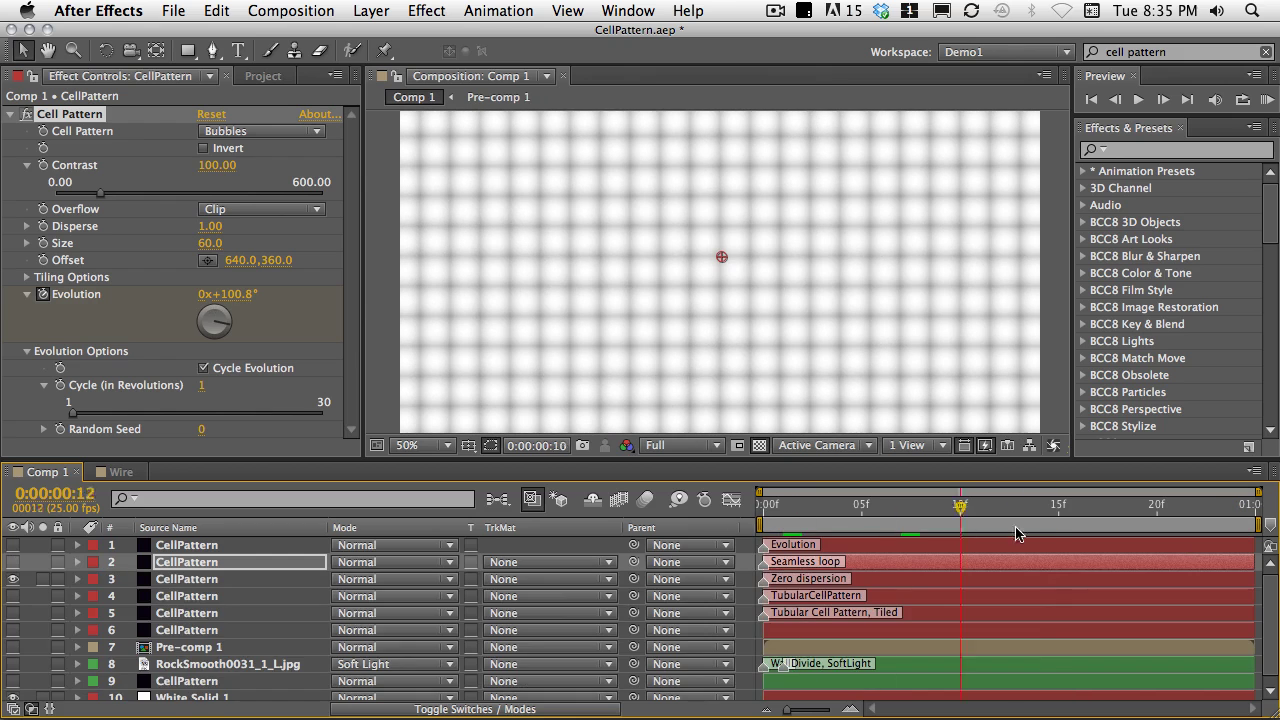
key(Page_Down)
key(Page_Down)
click(172, 581)
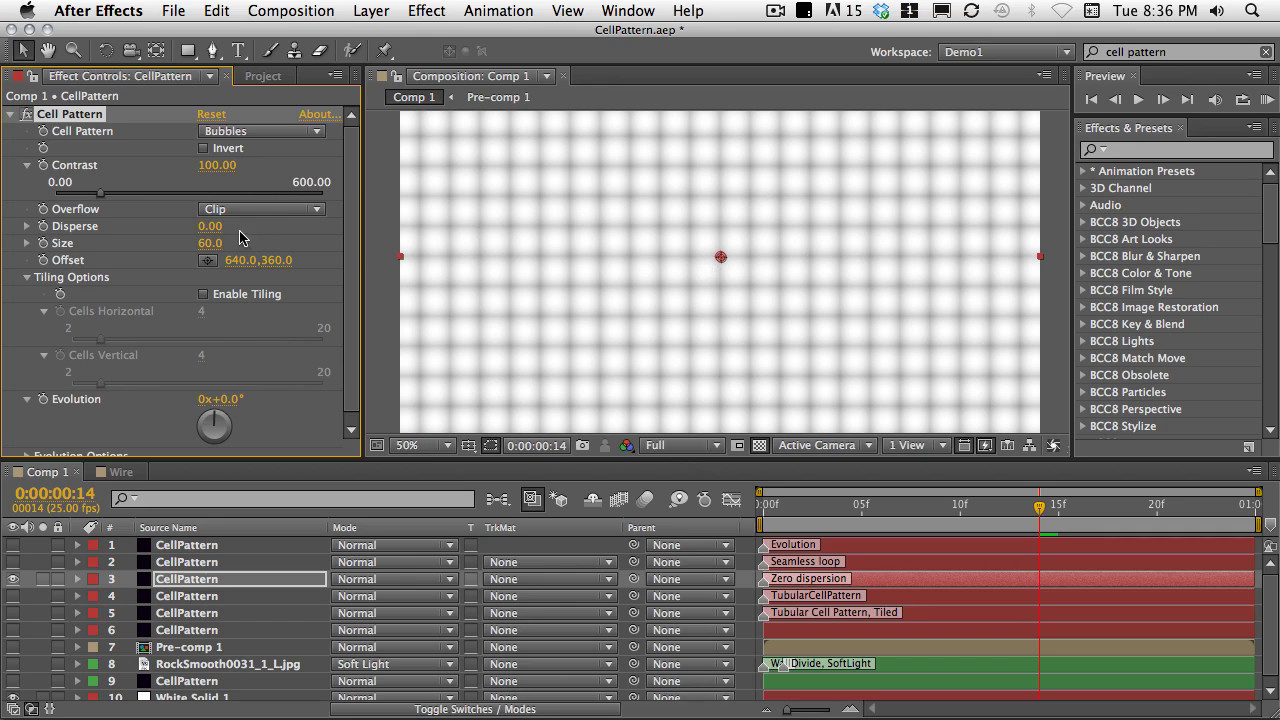
- Set the Zero dispersion layer's Cell Pattern to Contrast 283, inverted, with Overflow set to Wrap Back
drag(217, 166, 536, 312)
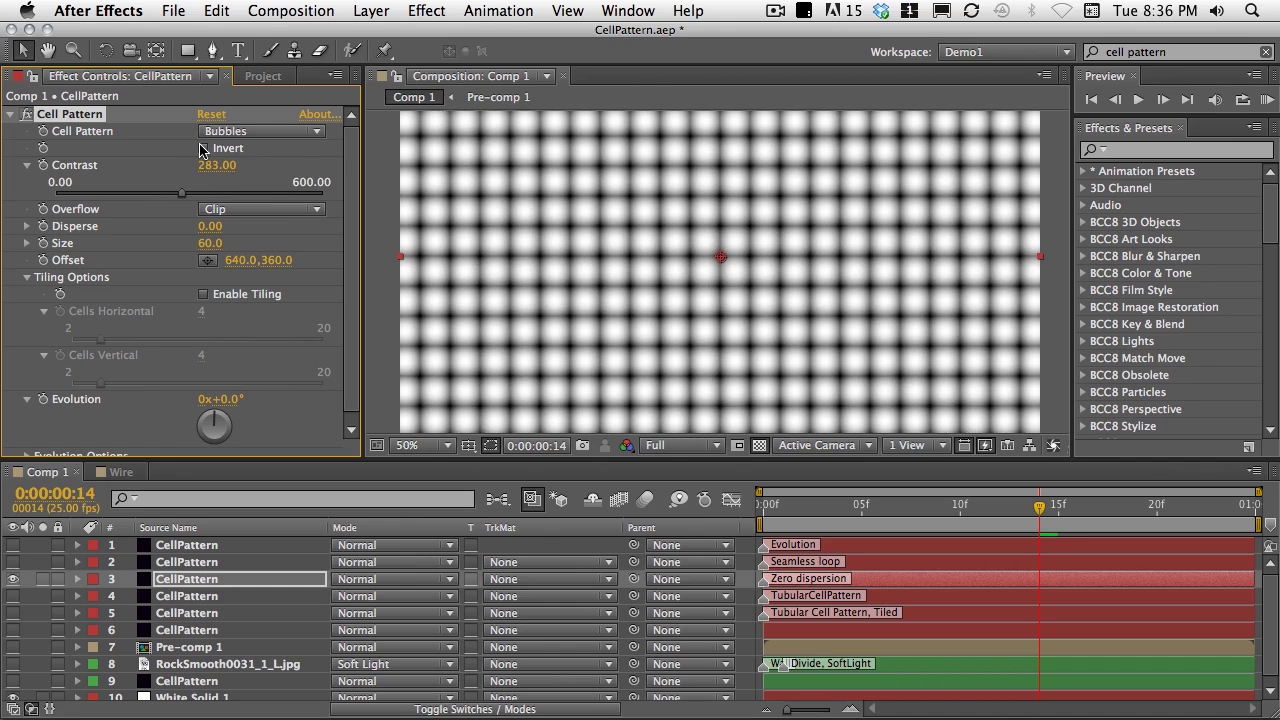
click(204, 149)
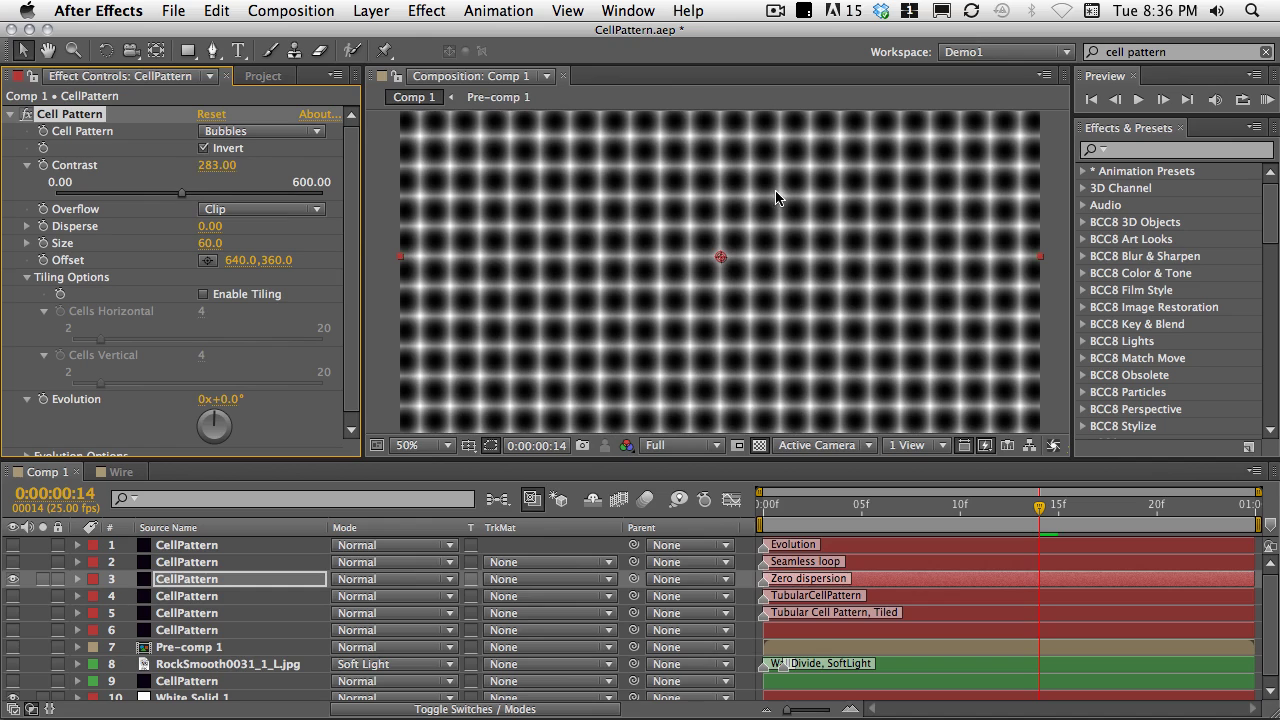
click(228, 211)
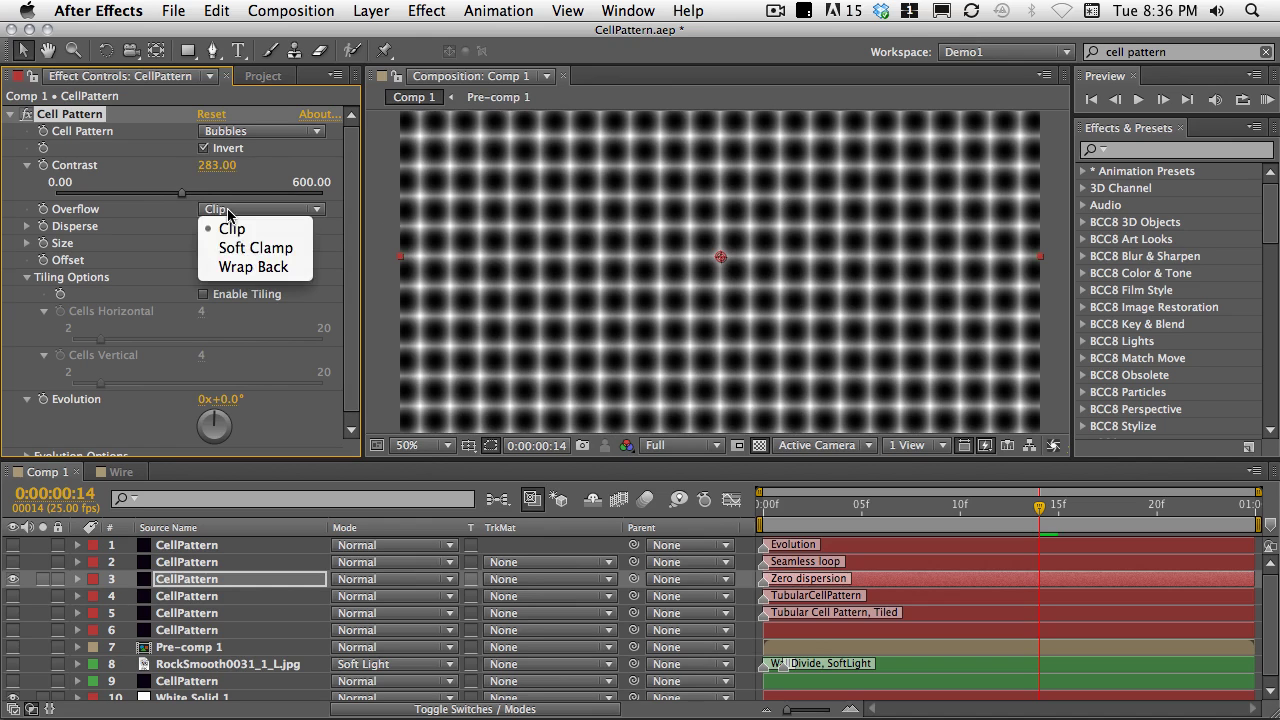
click(240, 268)
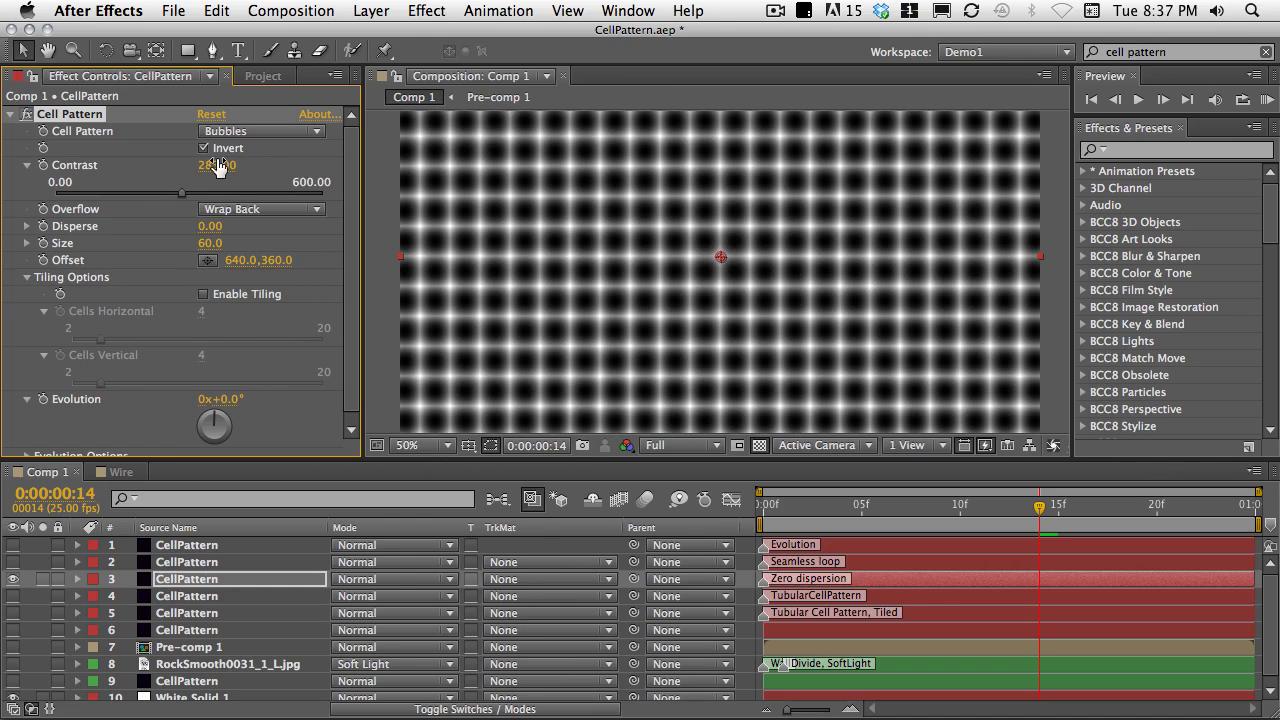
- Try much higher Contrast values, up to 1728, on the wrapped-back pattern and return to 283
drag(216, 170, 671, 213)
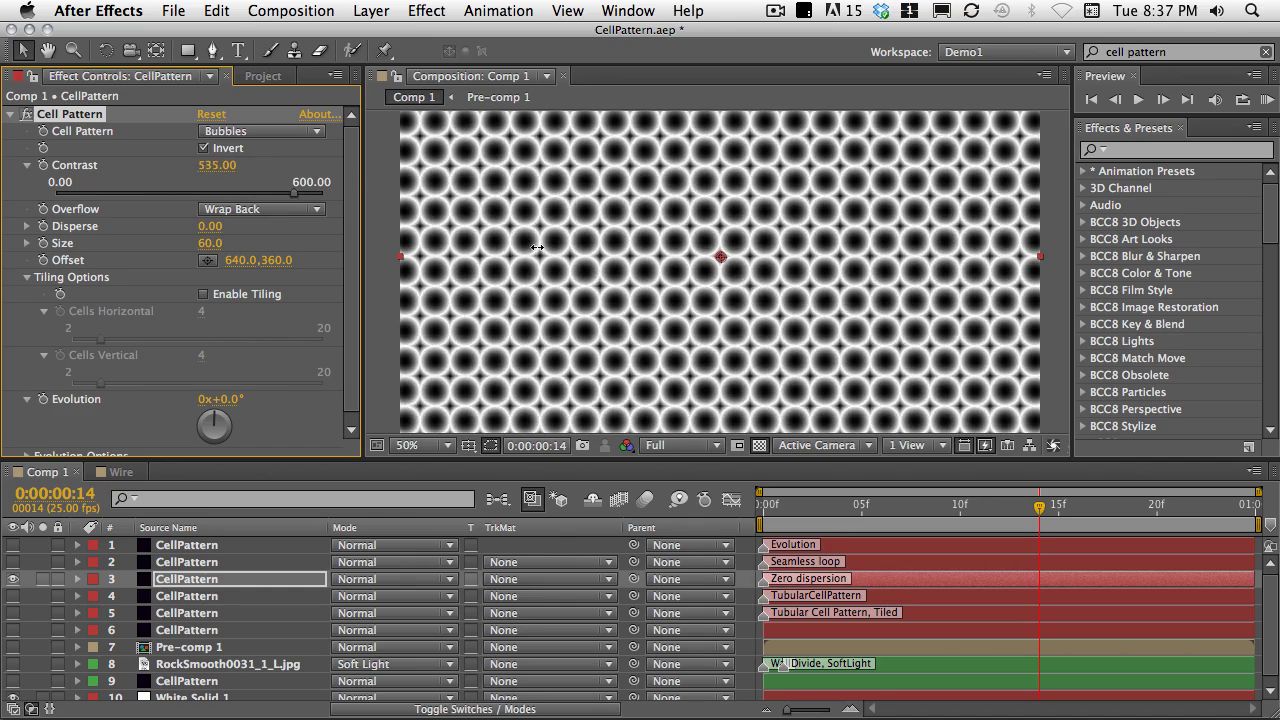
drag(885, 269, 1012, 285)
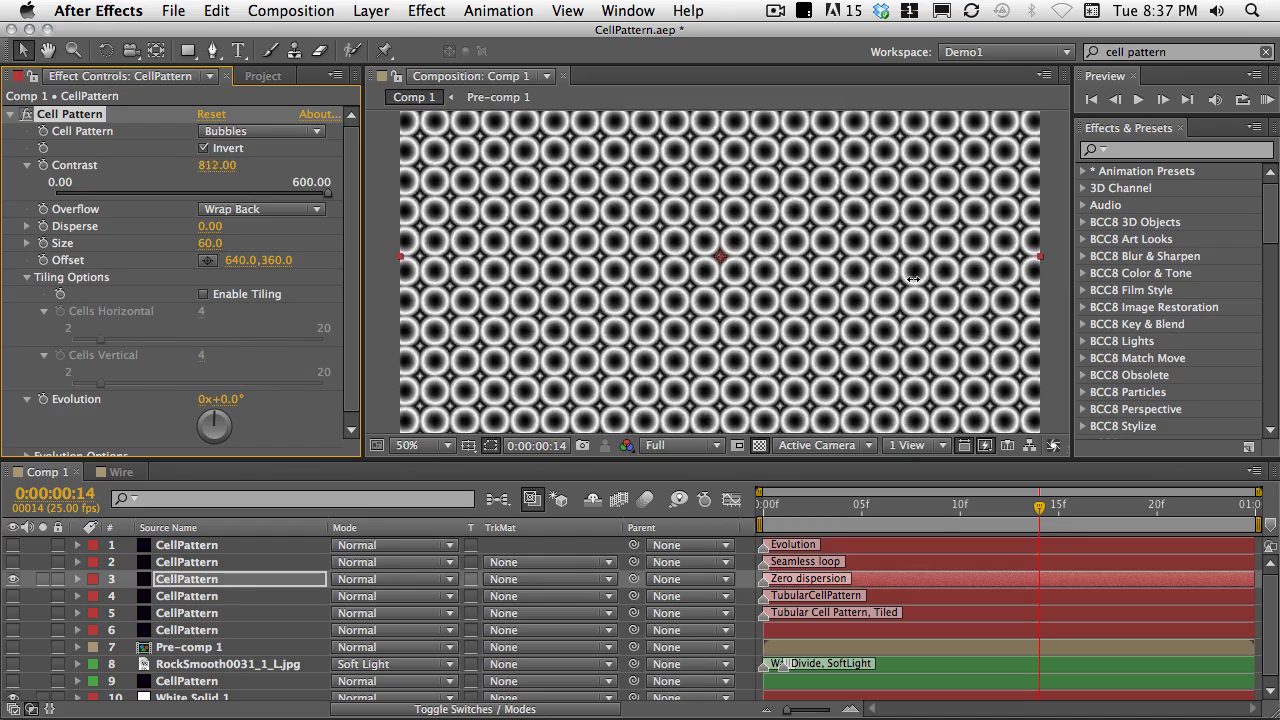
drag(933, 300, 1137, 308)
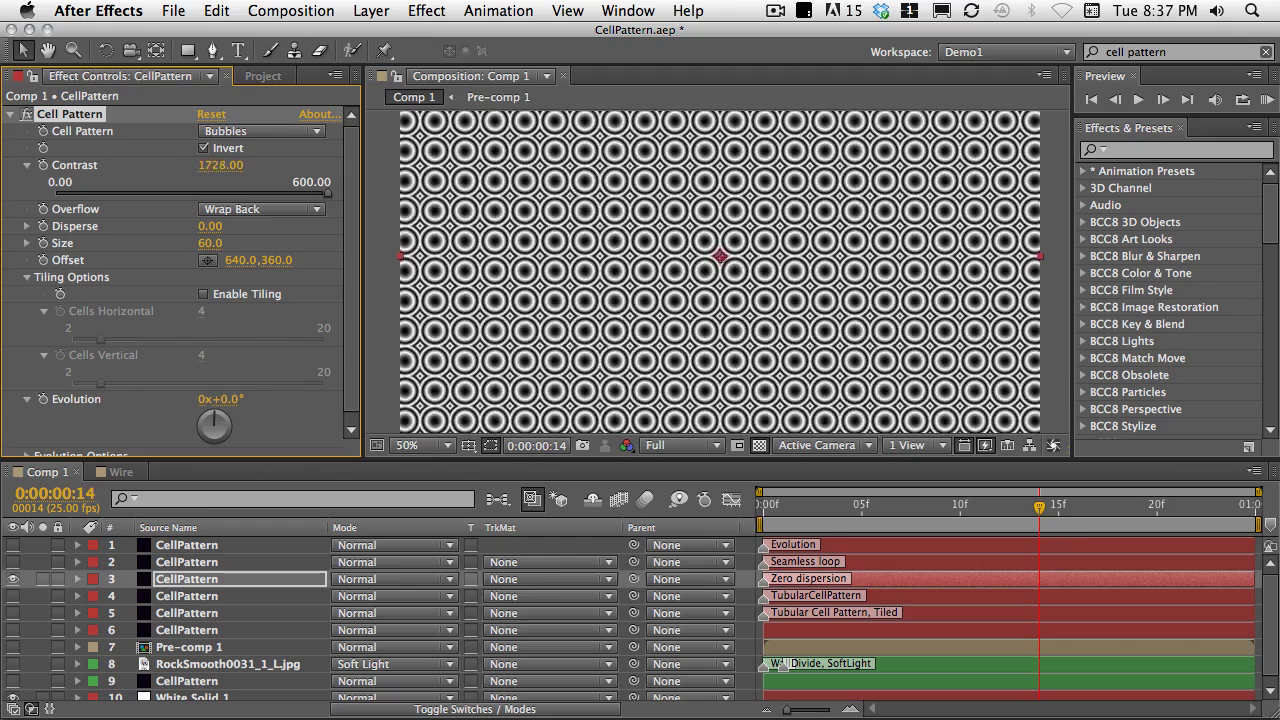
drag(1020, 421, 1195, 462)
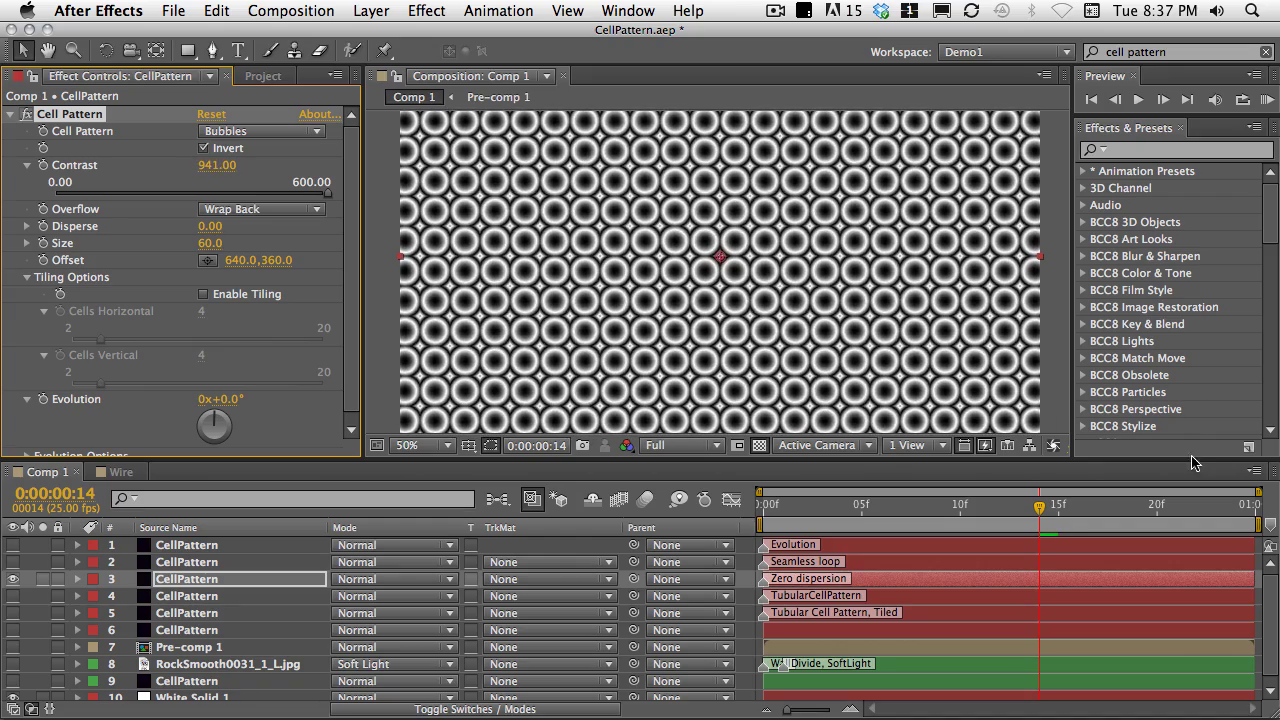
drag(609, 366, 613, 368)
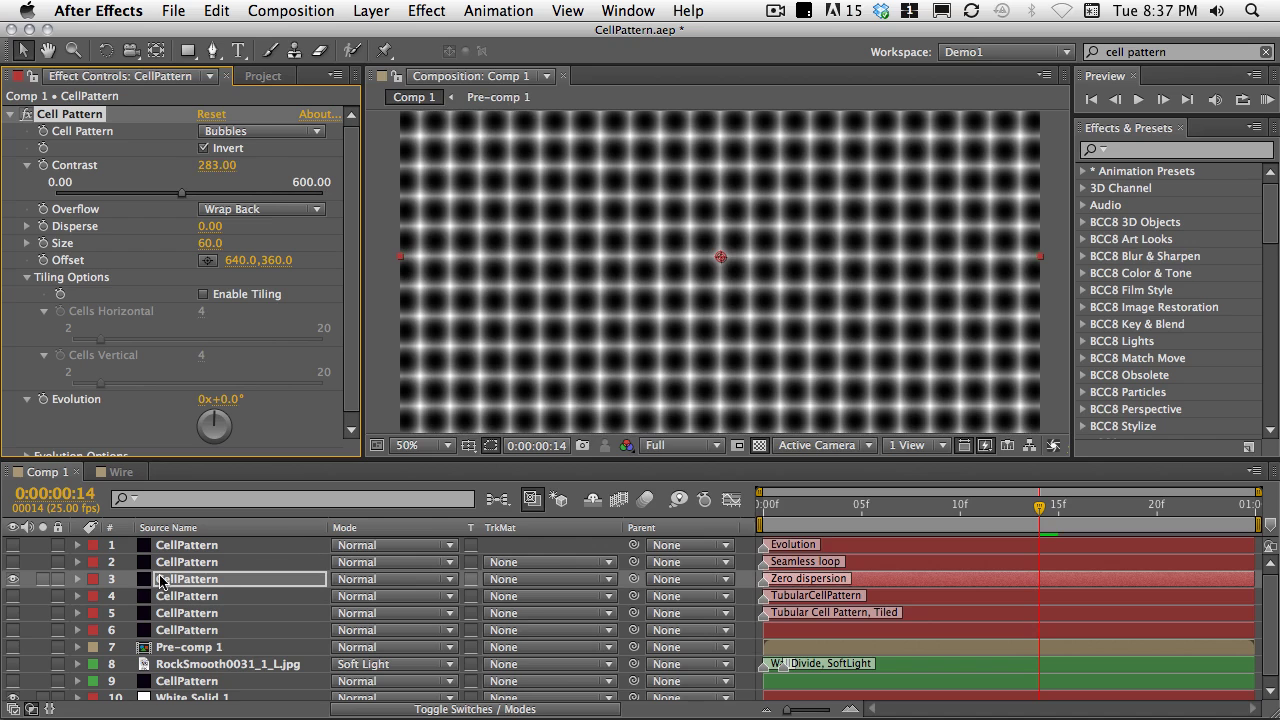
- Show and select the TubularCellPattern layer in place of Zero dispersion, and look over the available cell pattern types
click(13, 579)
click(13, 596)
click(183, 598)
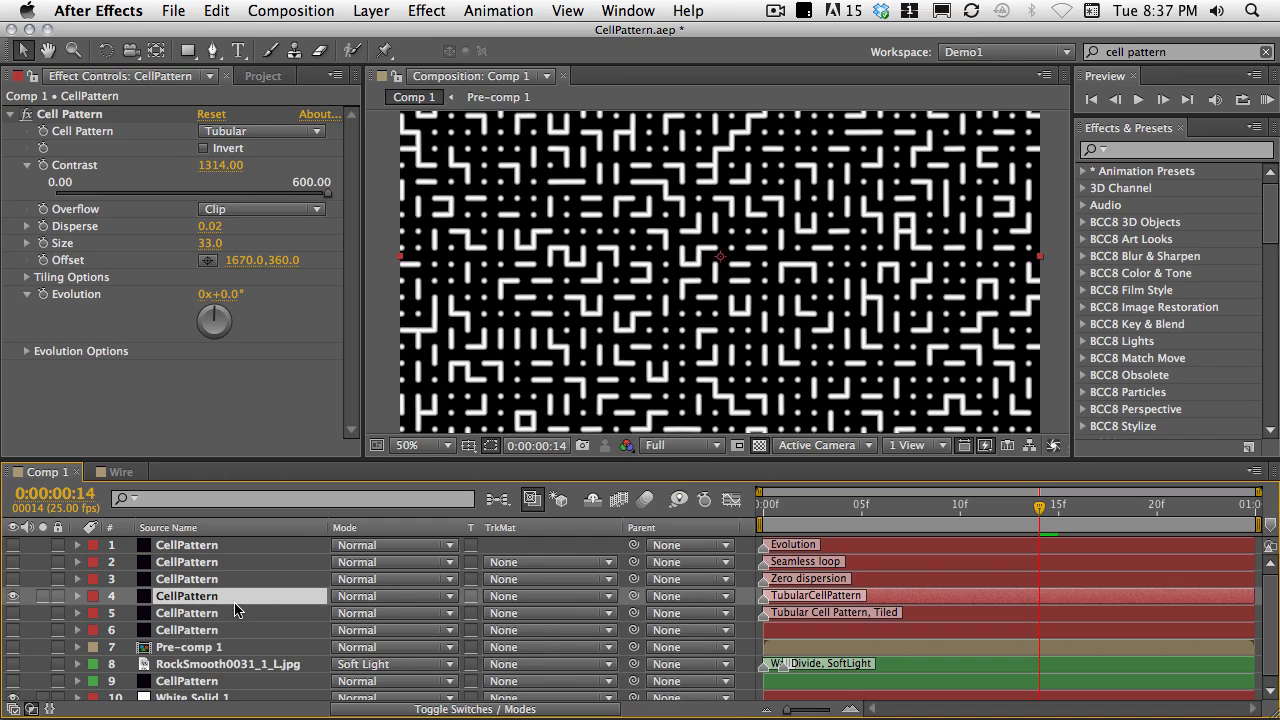
click(255, 132)
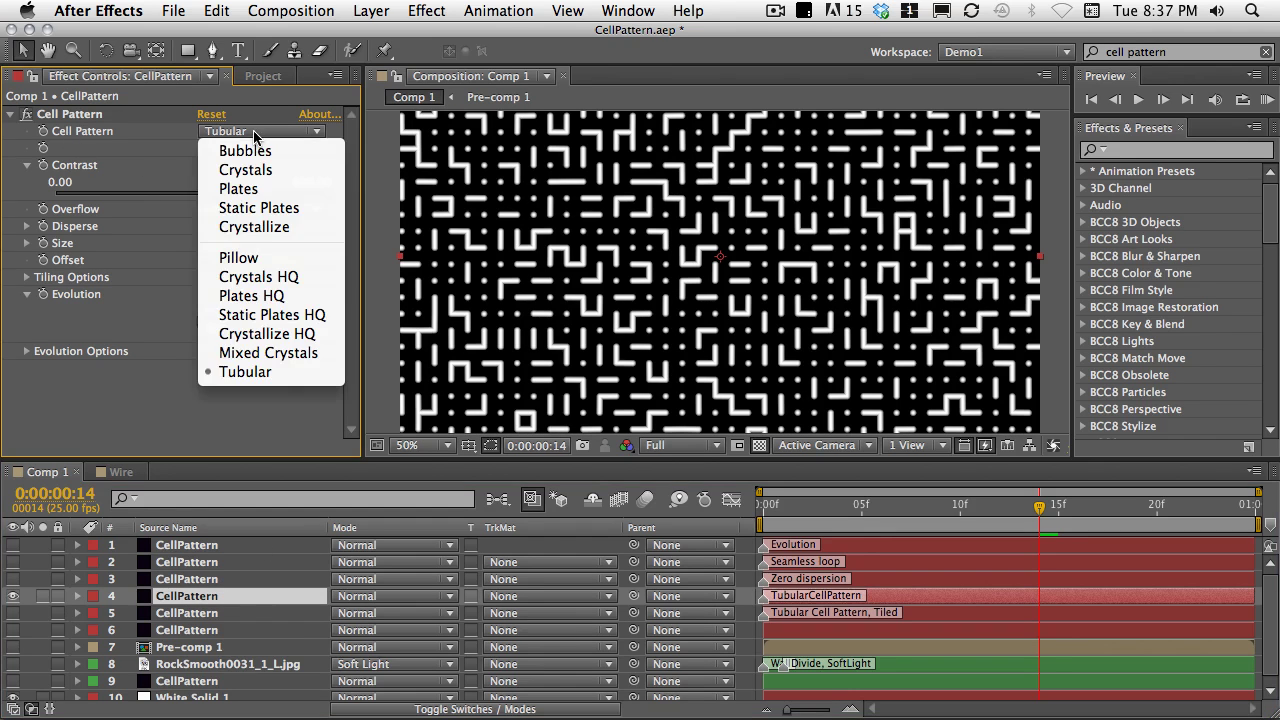
click(144, 420)
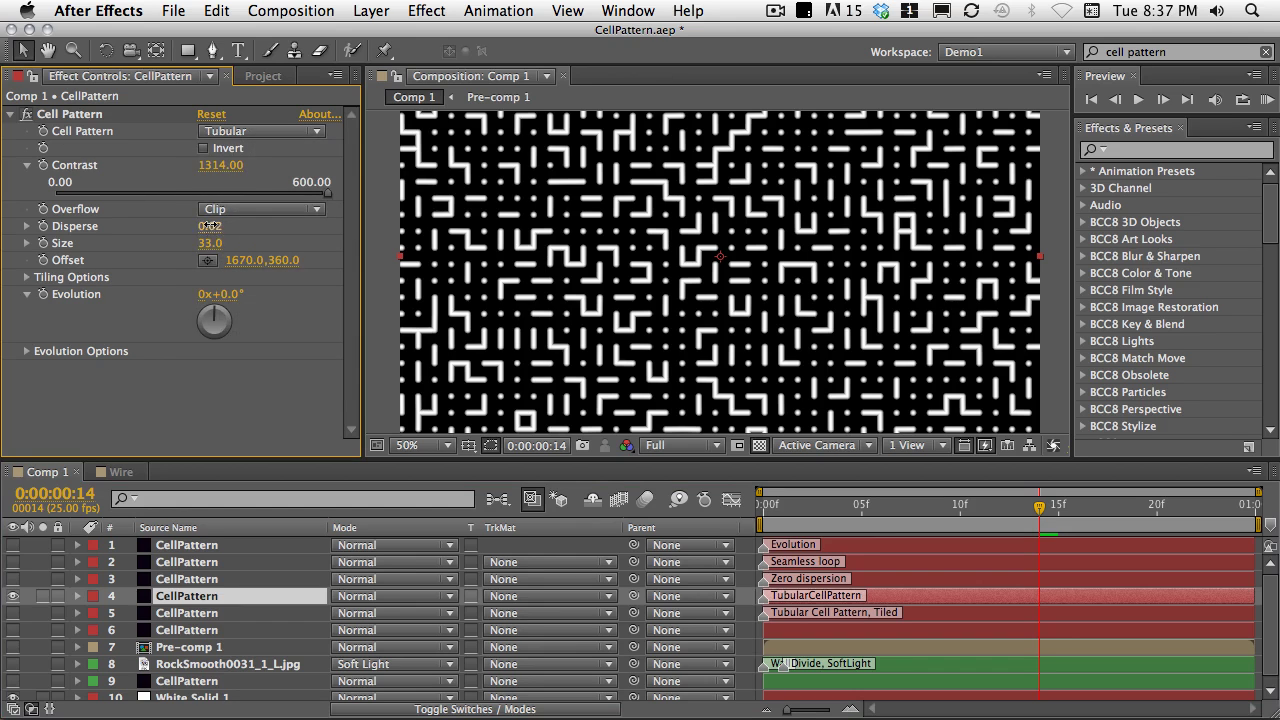
- Set the tubular pattern's Disperse to 0.01, after trying 0.00, and inspect the pattern up close
drag(210, 226, 196, 225)
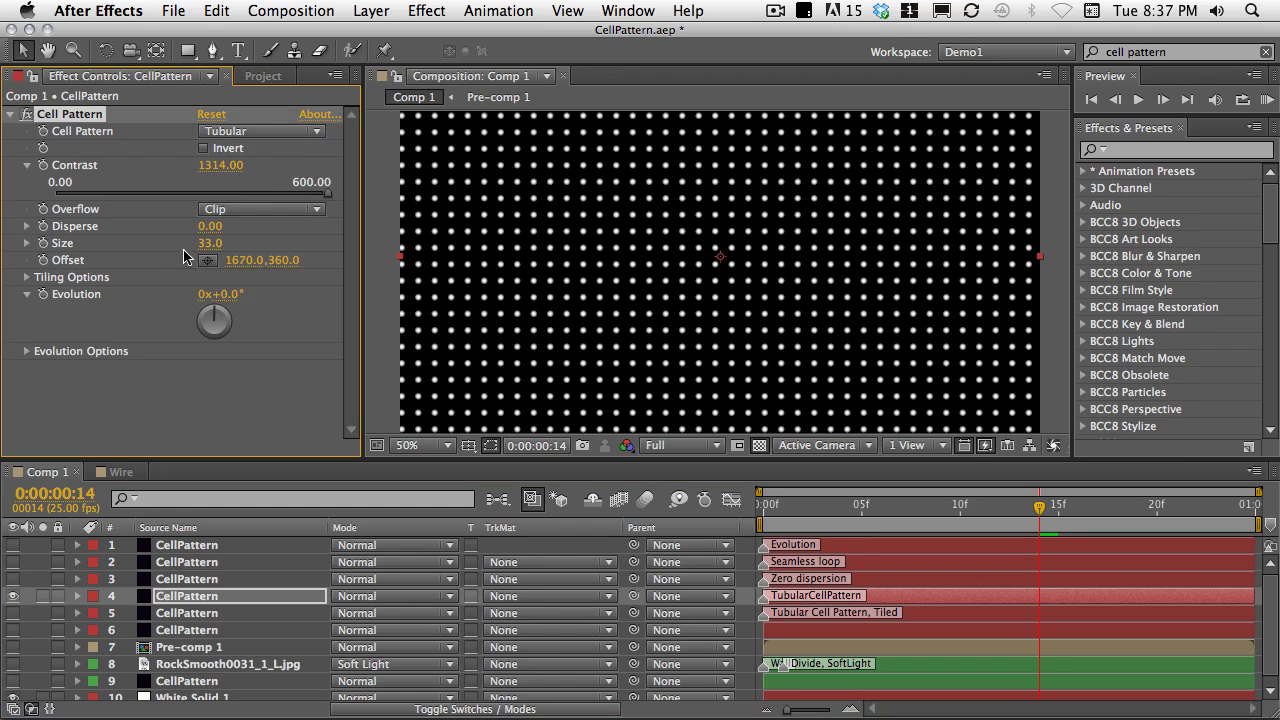
drag(213, 226, 212, 227)
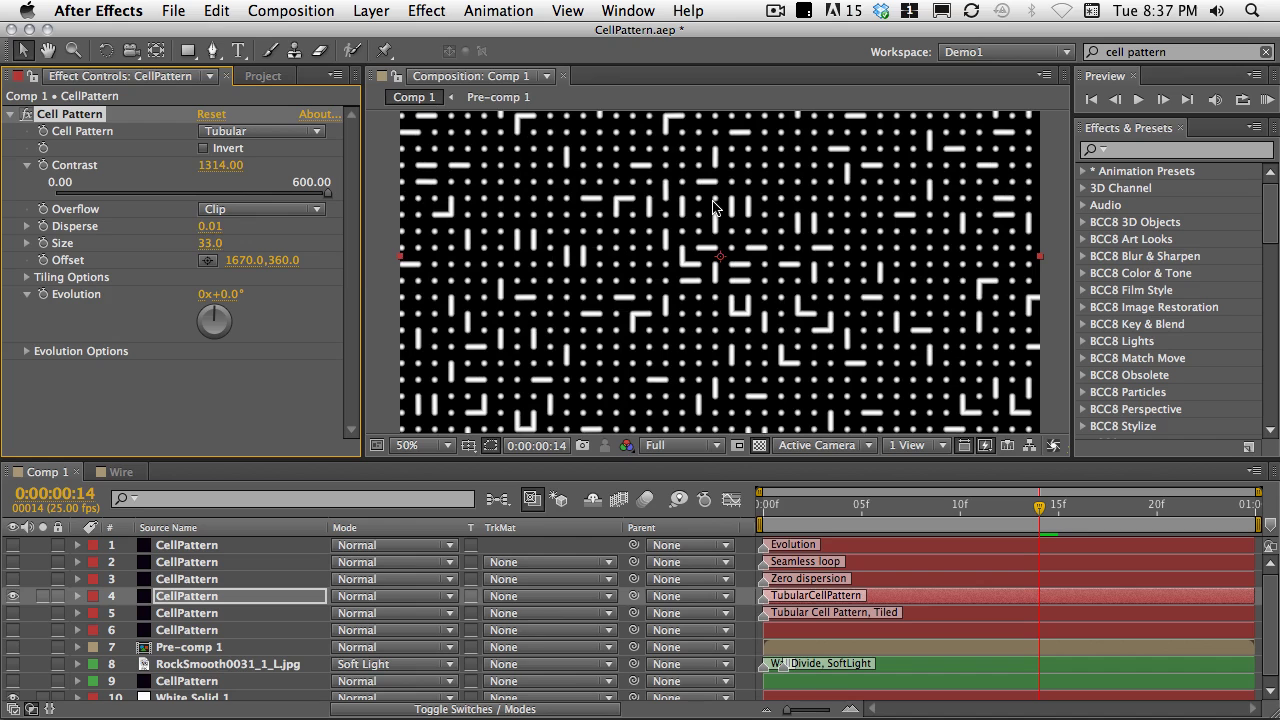
drag(210, 227, 255, 244)
scroll(682, 270, up, 2)
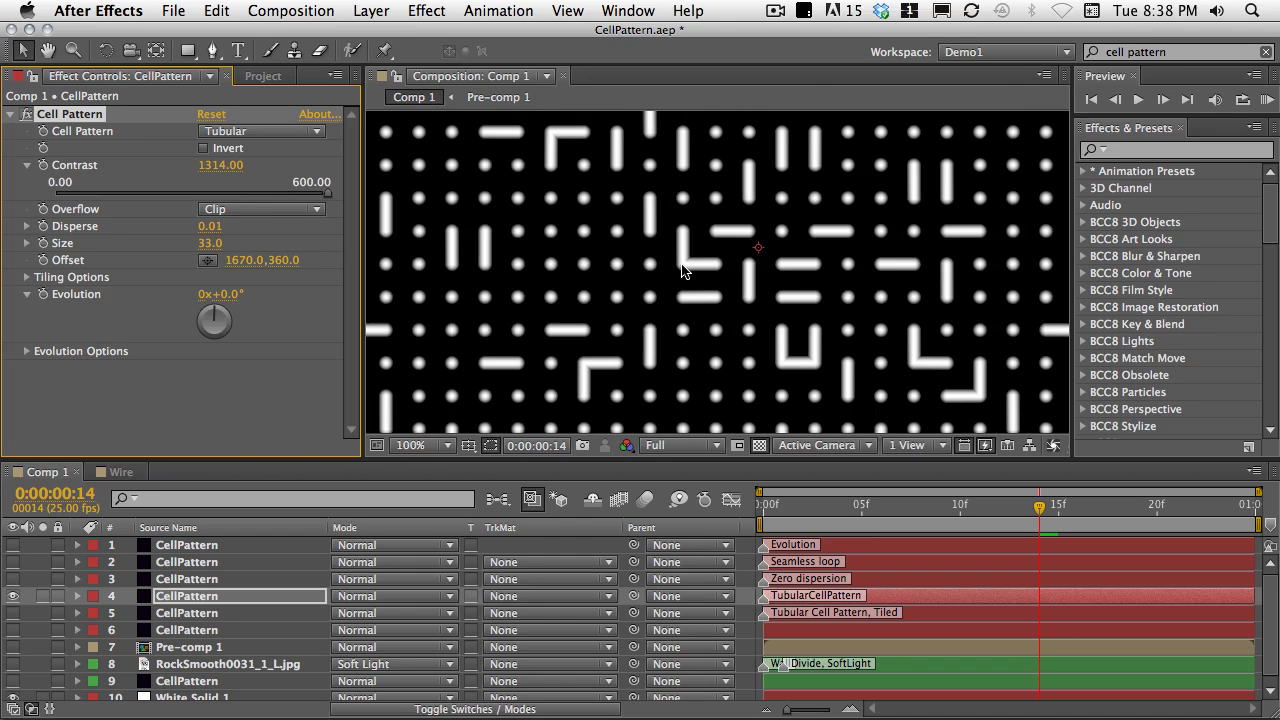
- Try Soft Clamp overflow with other Contrast values, including 1093, on the tubular pattern, and return to Clip with Contrast 1314
click(249, 212)
click(254, 247)
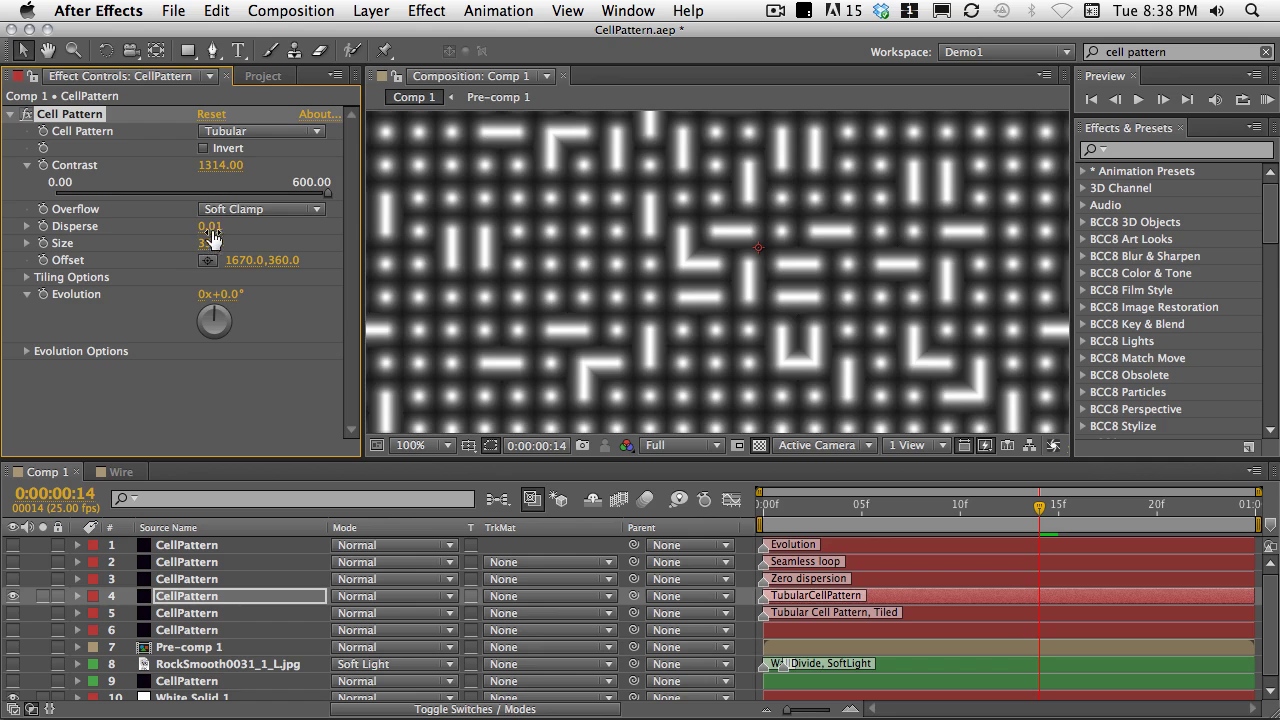
drag(207, 165, 978, 258)
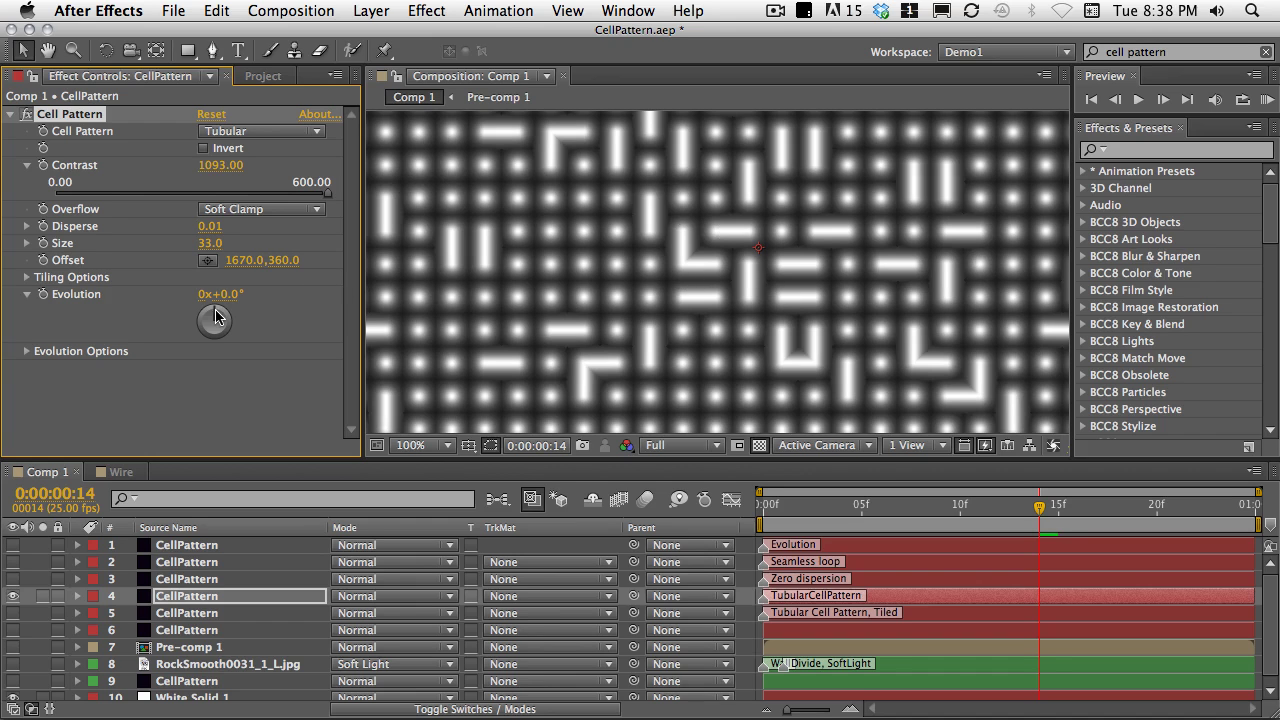
mouse_move(215, 313)
mouse_down()
mouse_move(206, 300)
mouse_move(195, 347)
mouse_move(190, 310)
mouse_move(205, 288)
mouse_move(252, 308)
mouse_move(206, 294)
mouse_move(190, 330)
mouse_move(213, 310)
mouse_up()
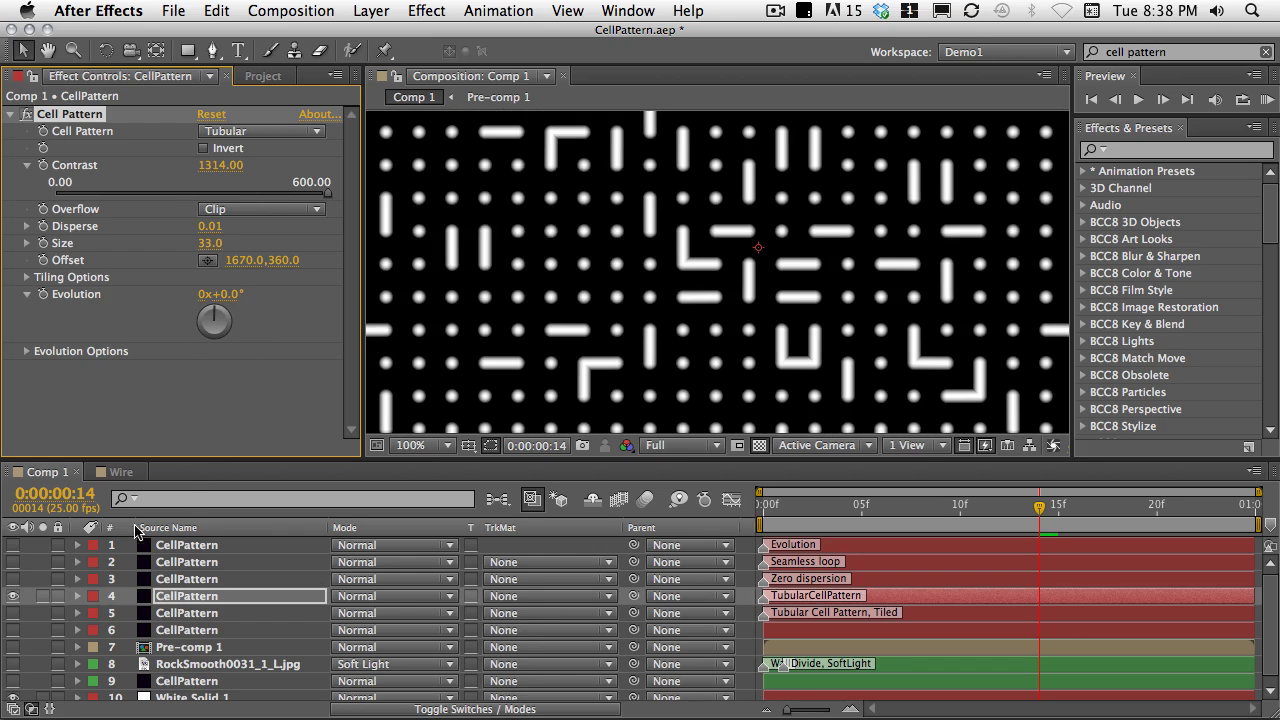
- Show the "Tubular Cell Pattern, Tiled" layer in place of TubularCellPattern and select it
click(12, 596)
click(12, 613)
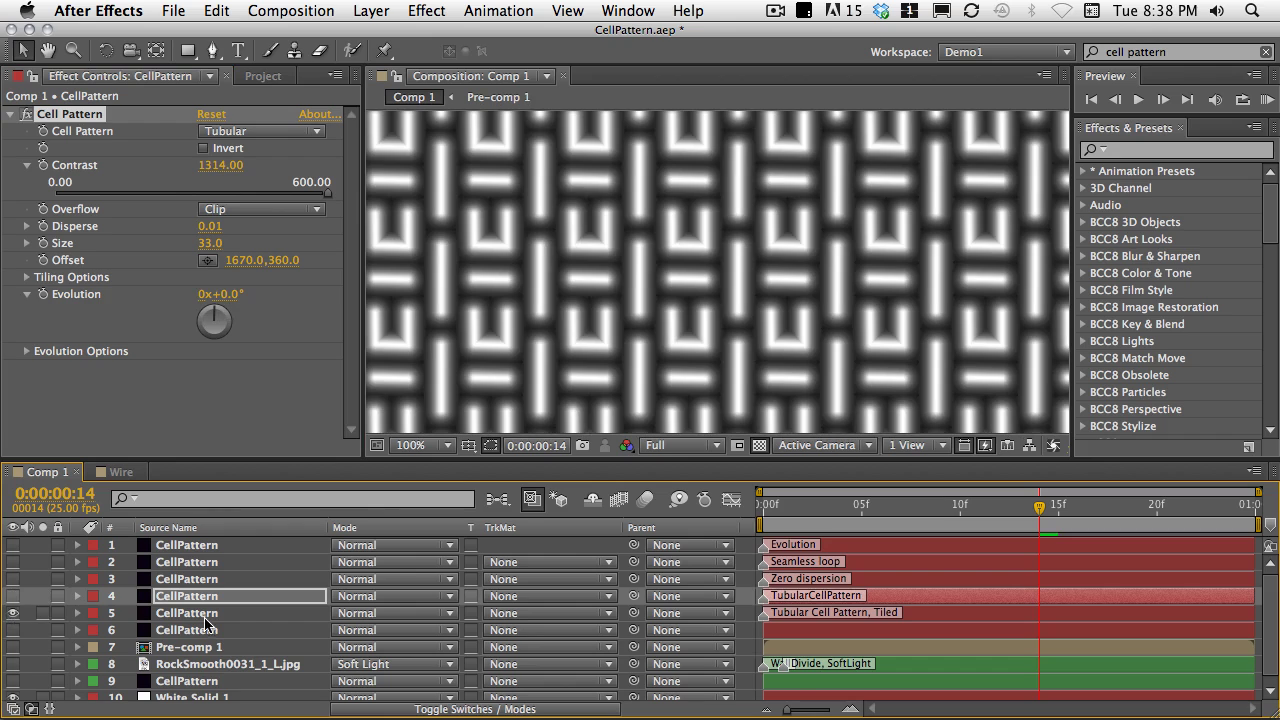
click(206, 618)
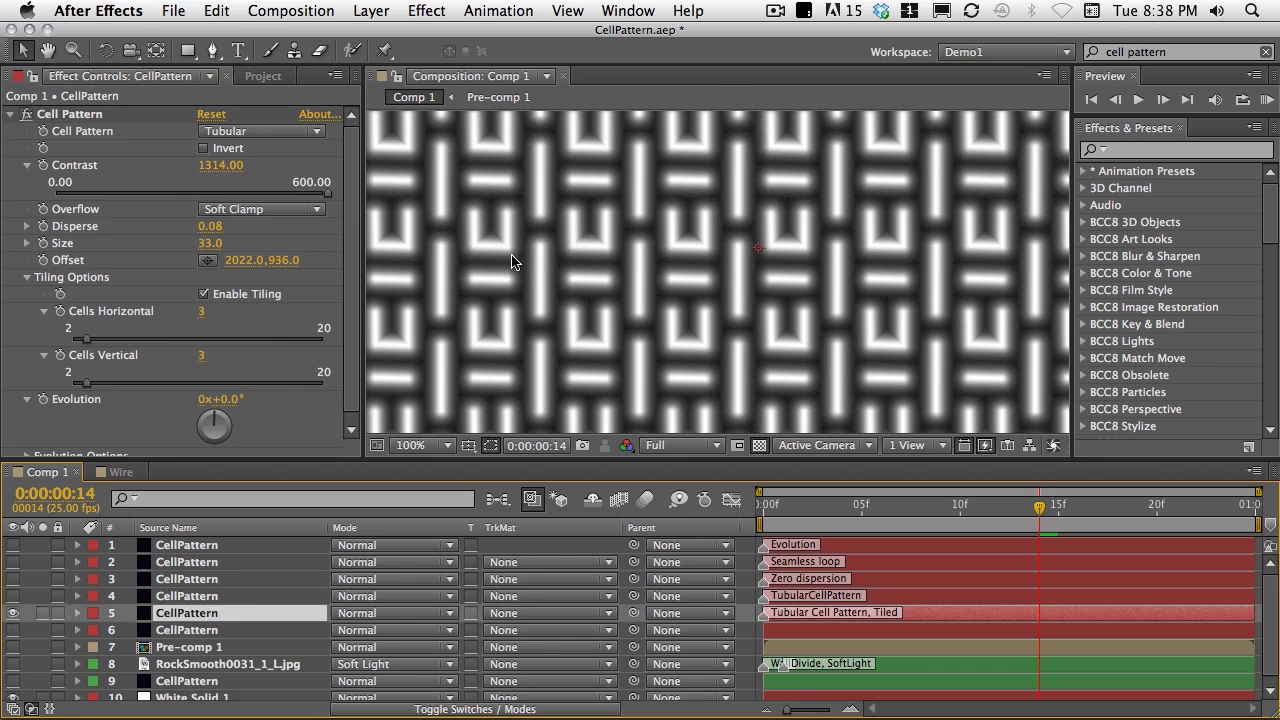
- Set the tiled tubular pattern's Cells Horizontal and Cells Vertical to 11 each
scroll(650, 238, down, 2)
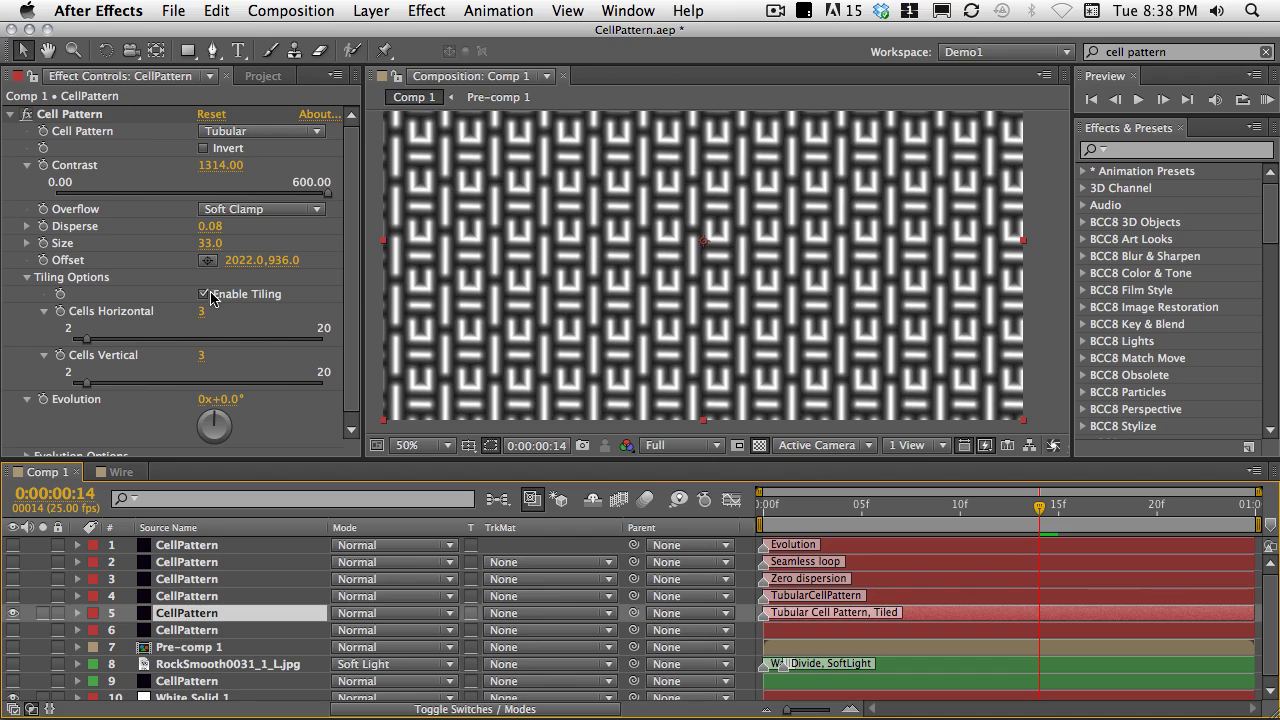
drag(84, 341, 118, 345)
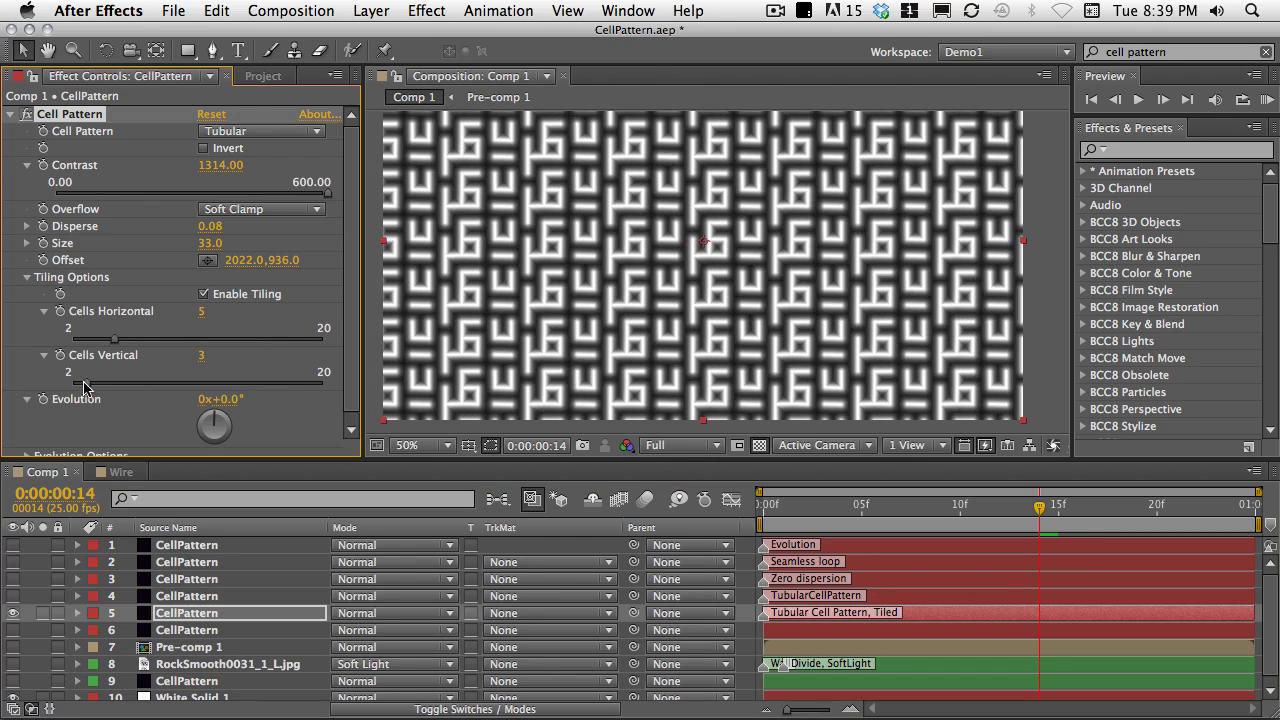
drag(91, 386, 203, 398)
drag(104, 341, 197, 349)
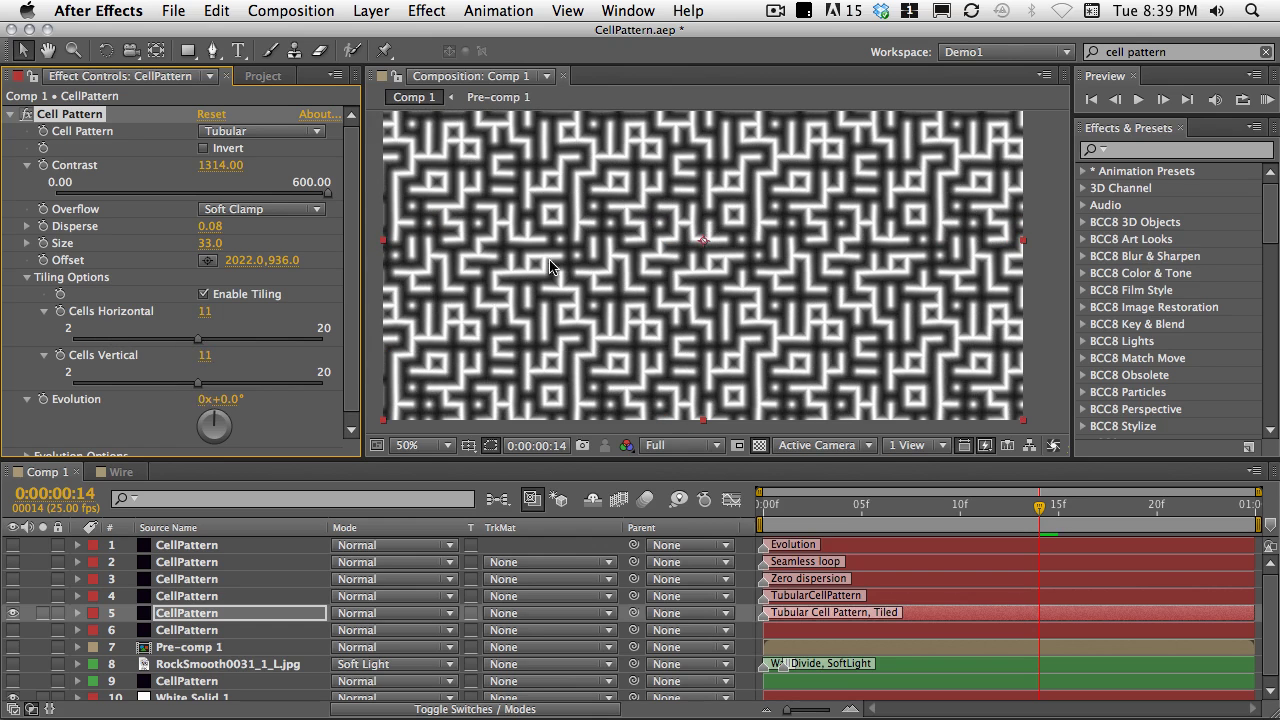
- Set the tiled tubular pattern's Overflow to Wrap Back, after trying Clip
scroll(647, 242, up, 2)
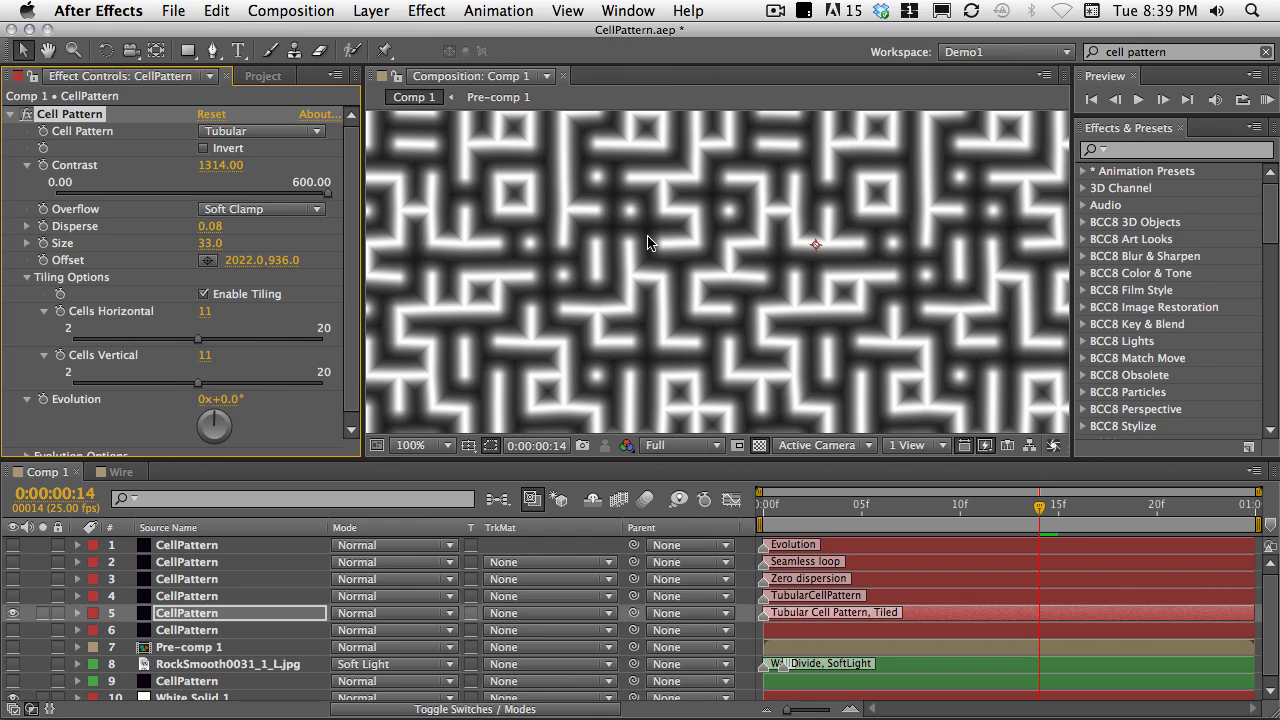
click(240, 209)
click(240, 229)
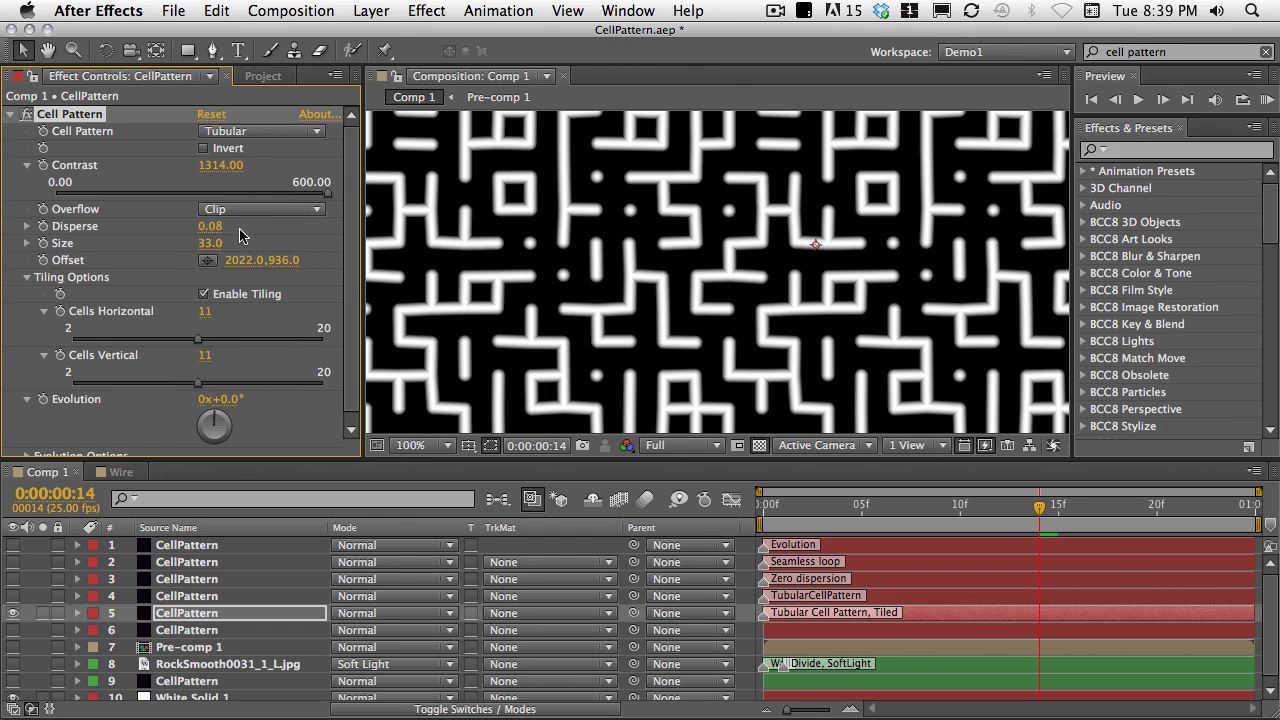
click(240, 210)
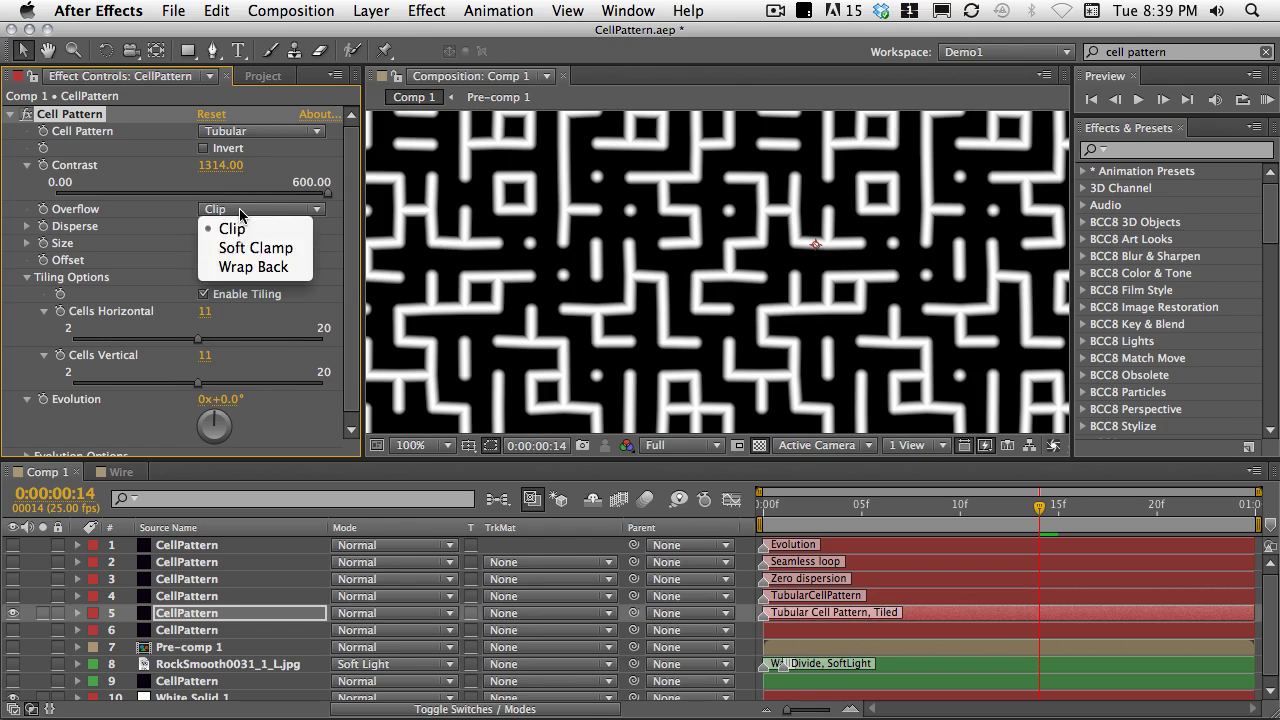
click(250, 270)
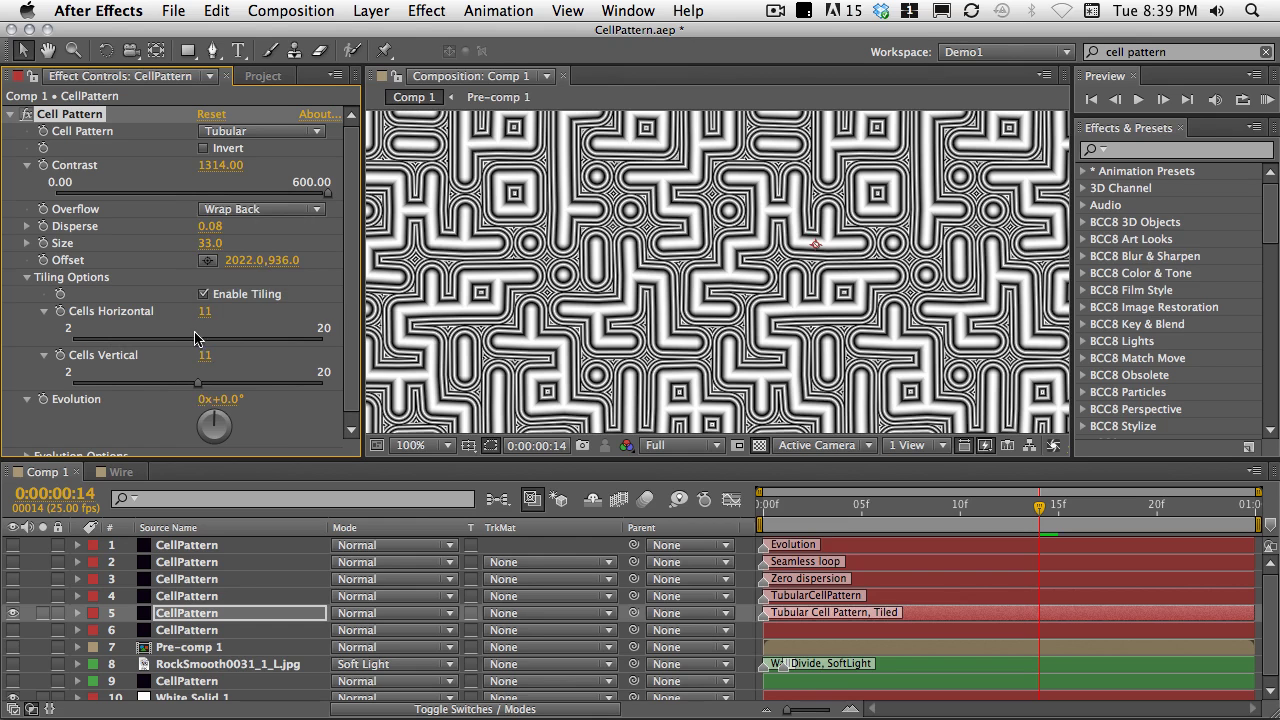
- Set the tiled pattern's Cells Horizontal to 4 and Disperse to 0.05, and inspect the repeating result
drag(198, 341, 104, 342)
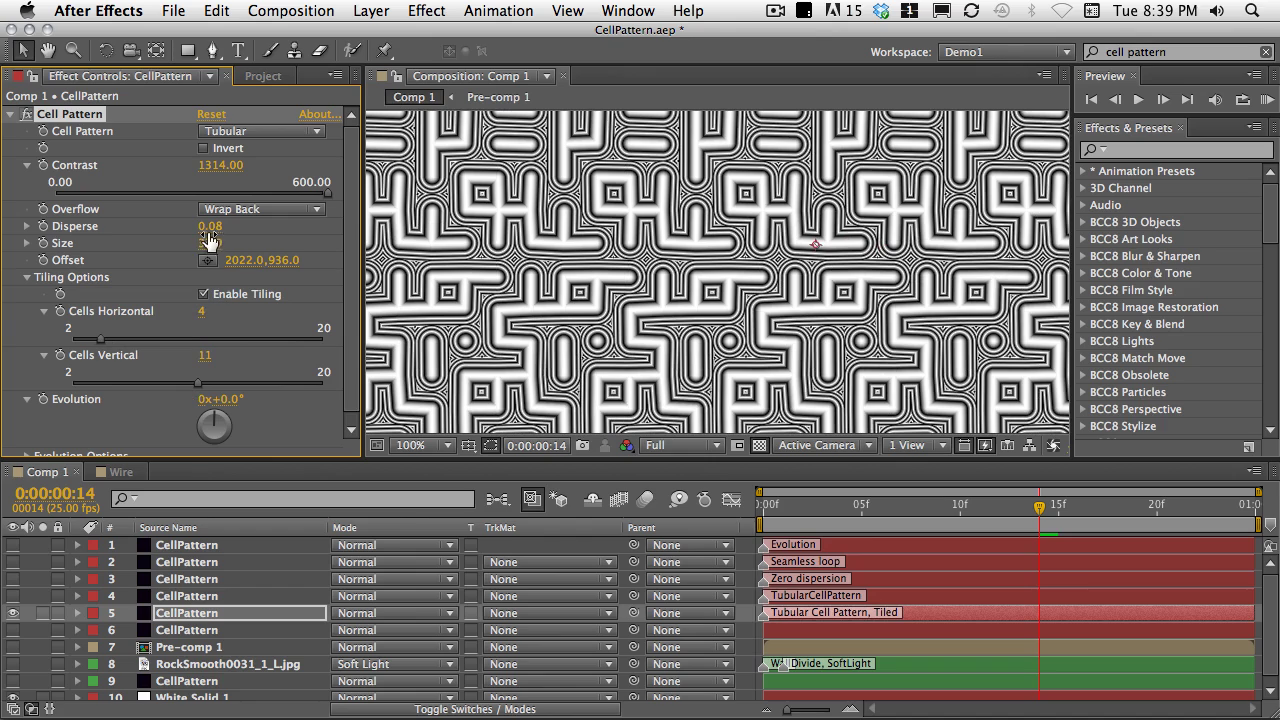
drag(210, 226, 192, 230)
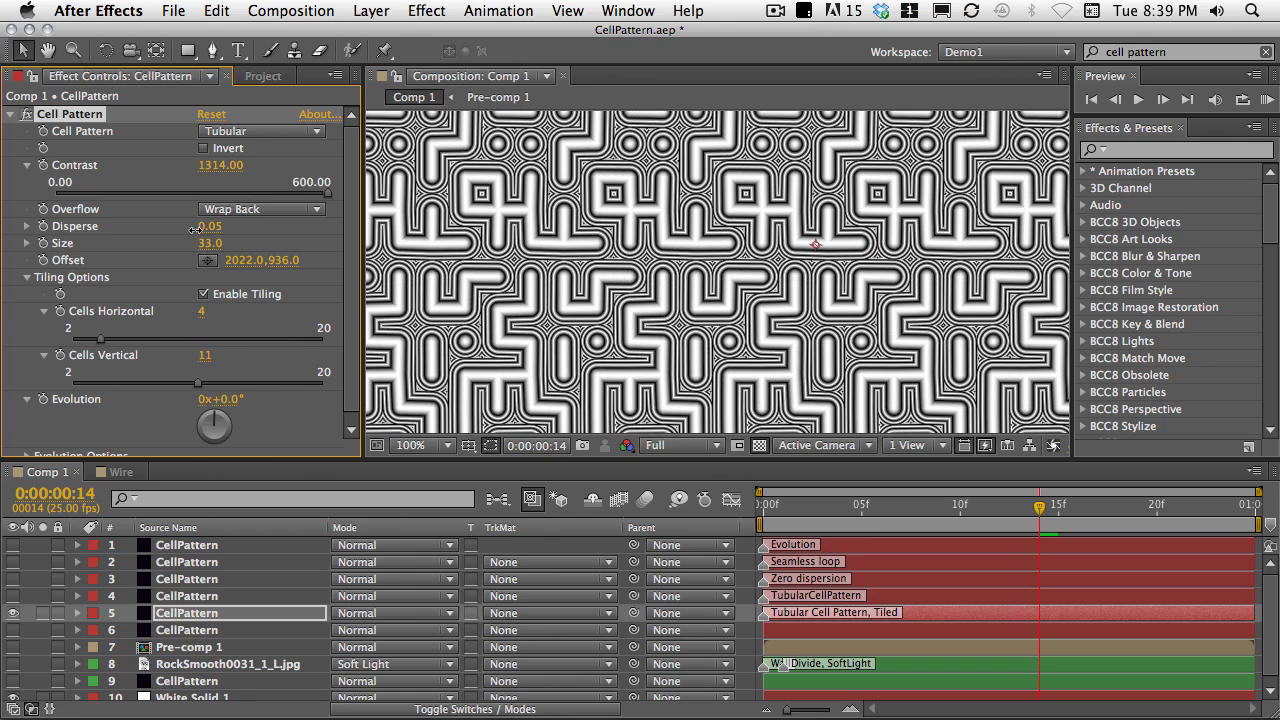
scroll(750, 265, down, 3)
scroll(750, 265, up, 3)
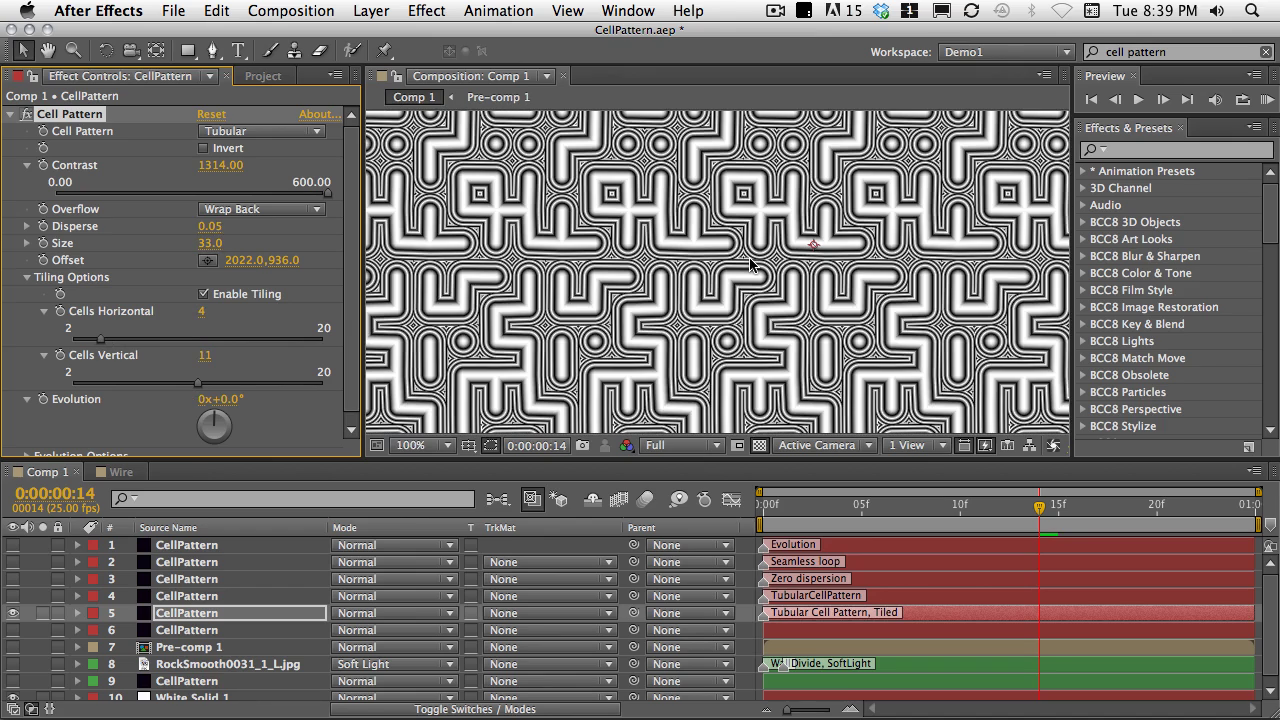
scroll(750, 265, up, 1)
scroll(750, 265, down, 1)
- Move on to the Colorama-tinted CellPattern layer 6 and reveal its Cell Pattern effect properties in the timeline
key(super+Down)
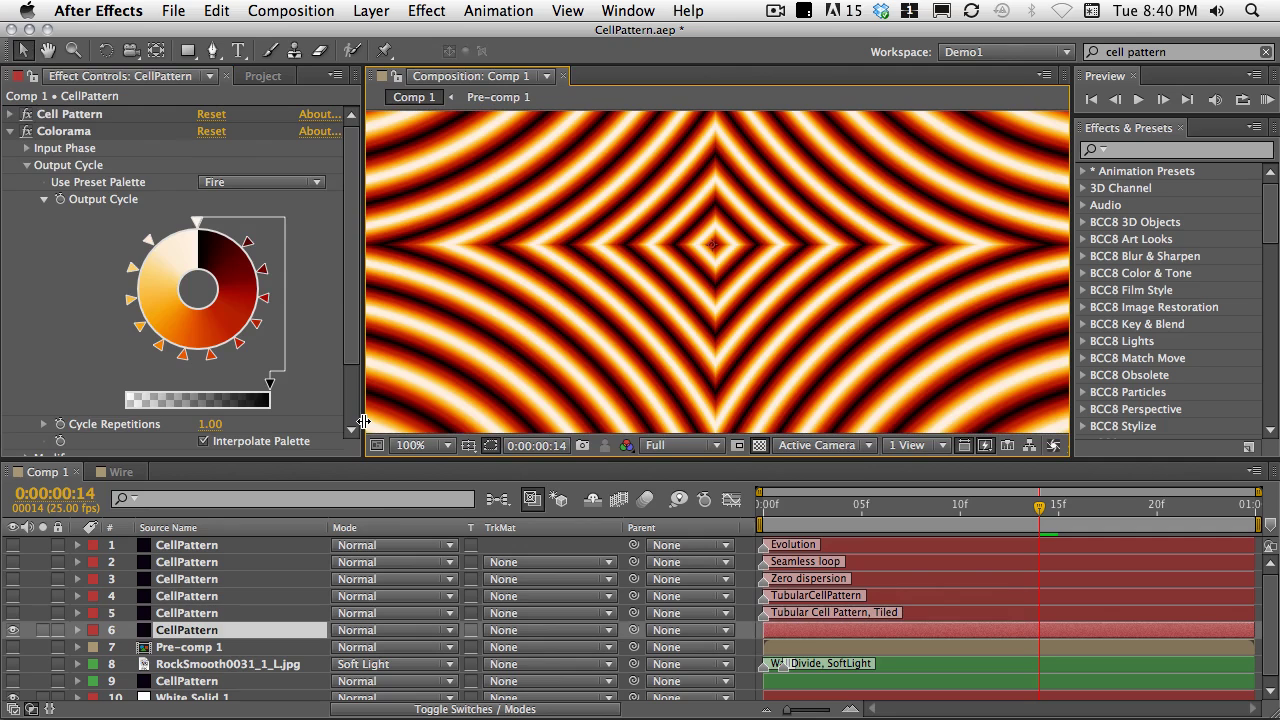
key(e)
scroll(263, 697, down, 5)
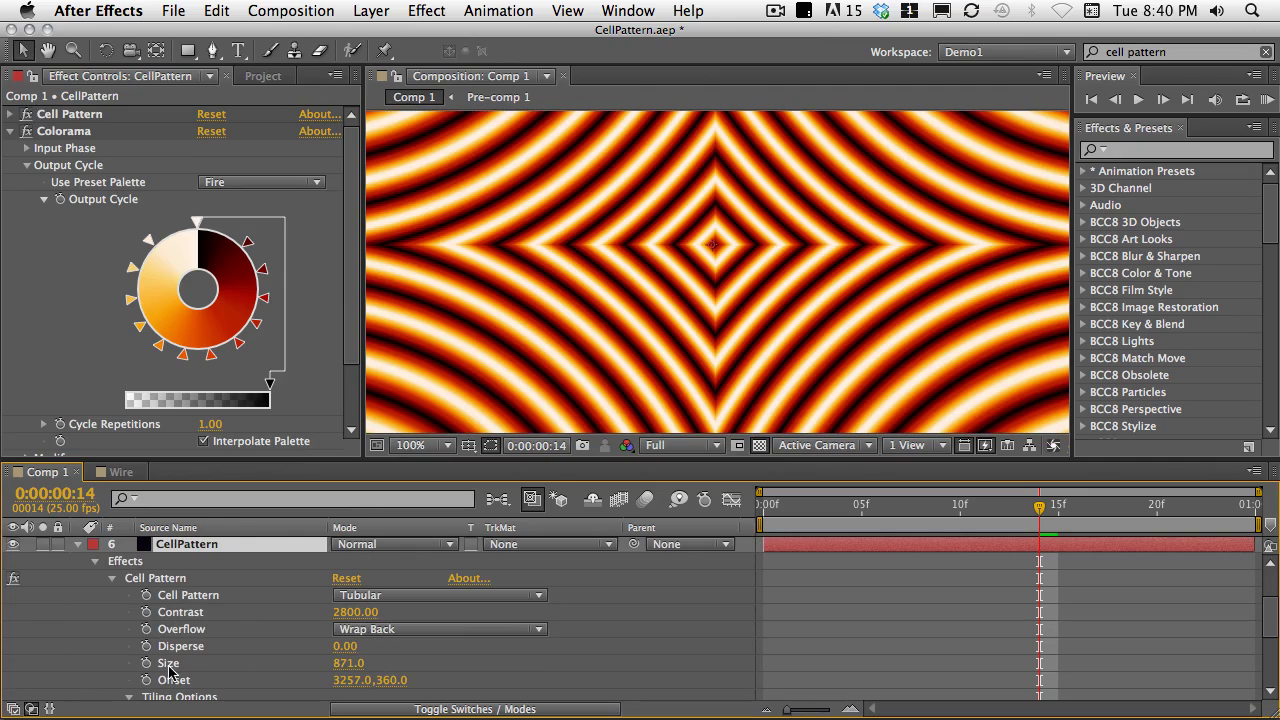
- Set layer 6's Cell Pattern Size to 288, after trying much smaller values, and adjust its Contrast
drag(346, 663, 276, 669)
scroll(628, 655, down, 3)
scroll(628, 655, up, 3)
key(space)
drag(576, 651, 592, 673)
drag(353, 697, 334, 689)
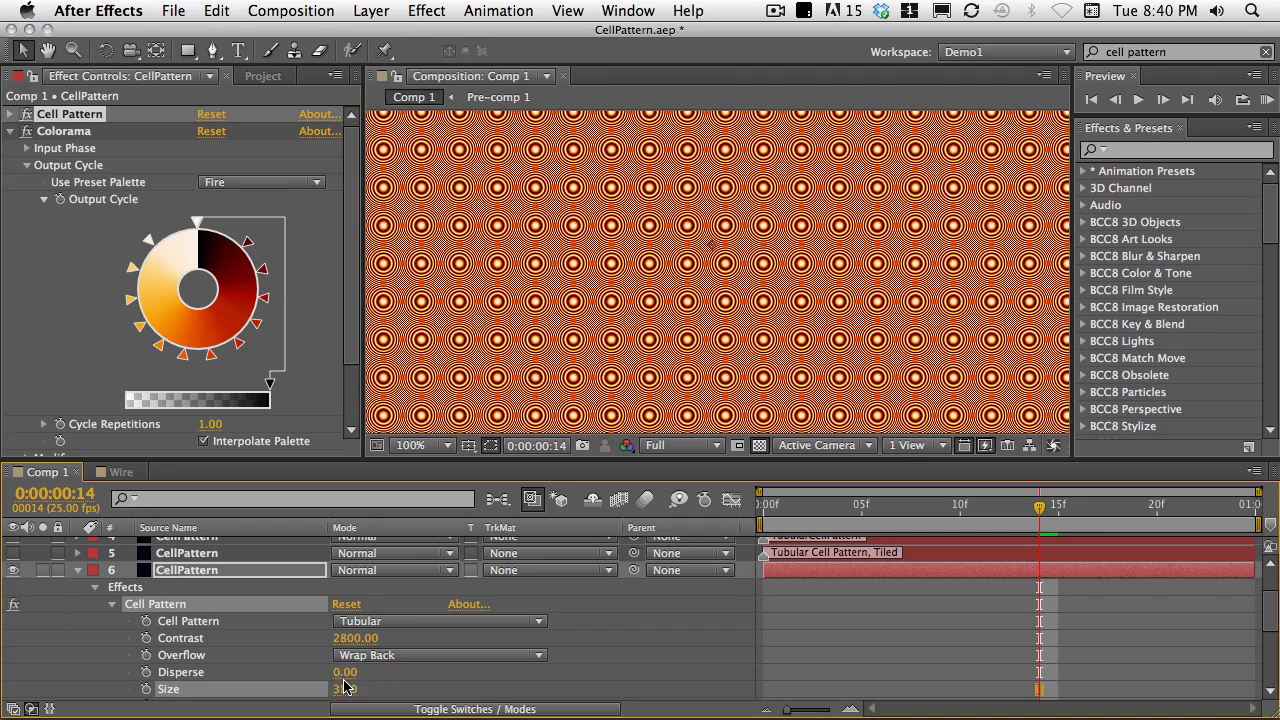
drag(343, 689, 369, 687)
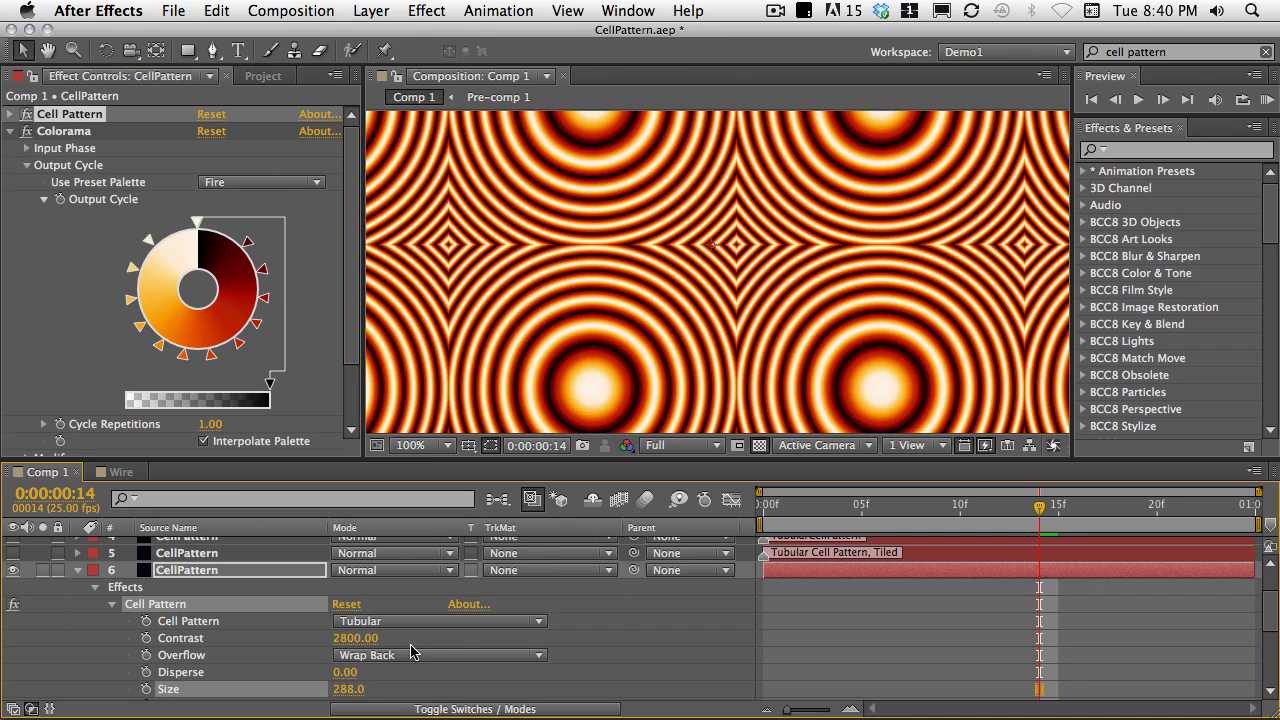
drag(346, 638, 1118, 644)
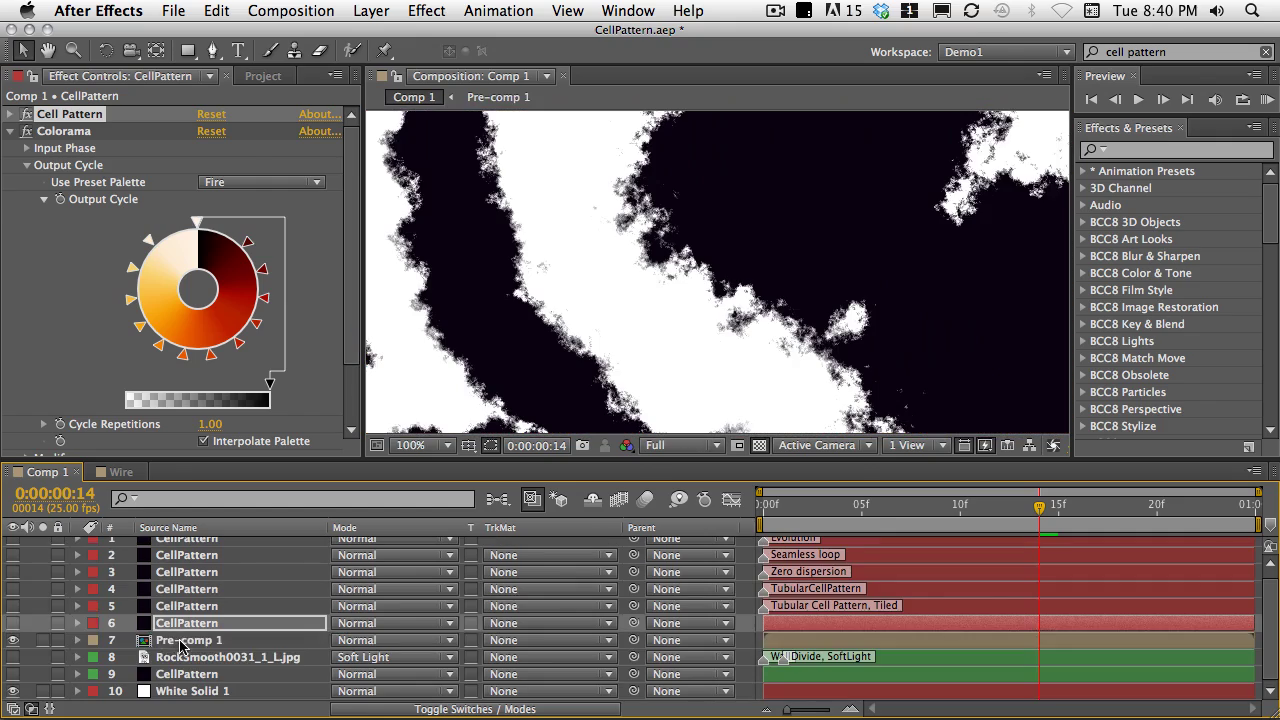
- Select the Pre-comp 1 layer with Roughen Edges and play back part of its animation
click(183, 640)
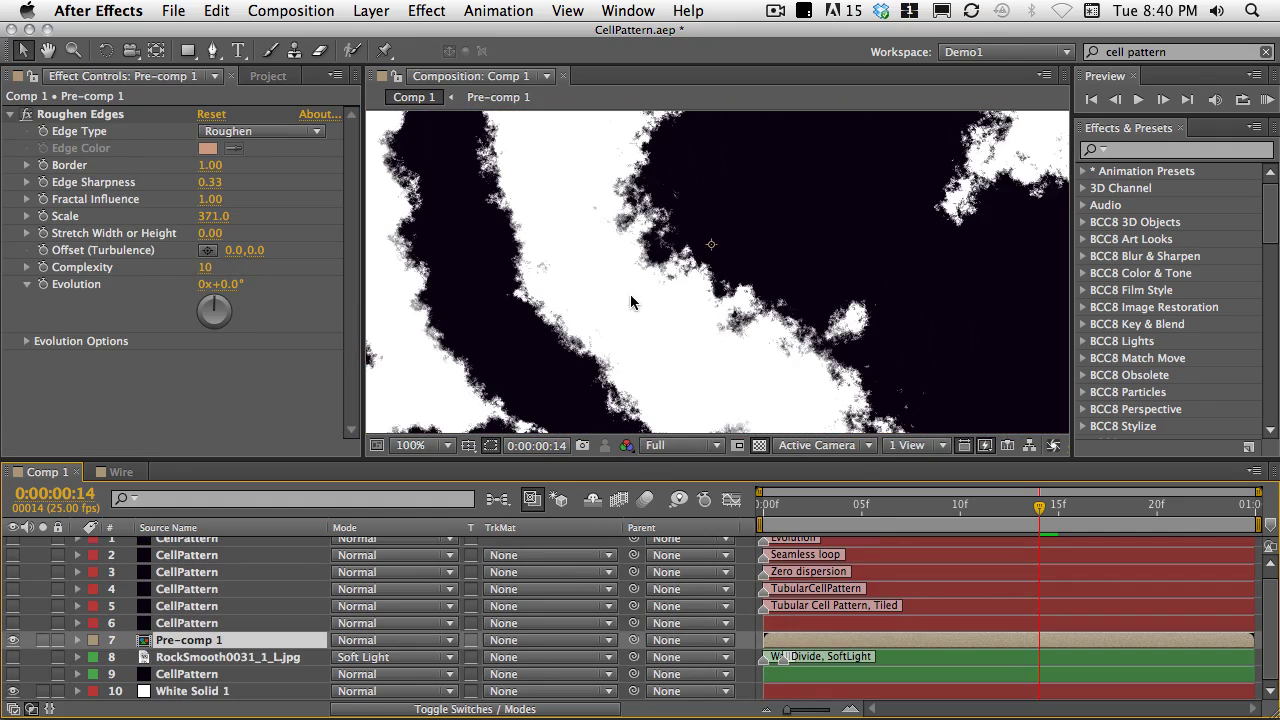
scroll(690, 300, down, 2)
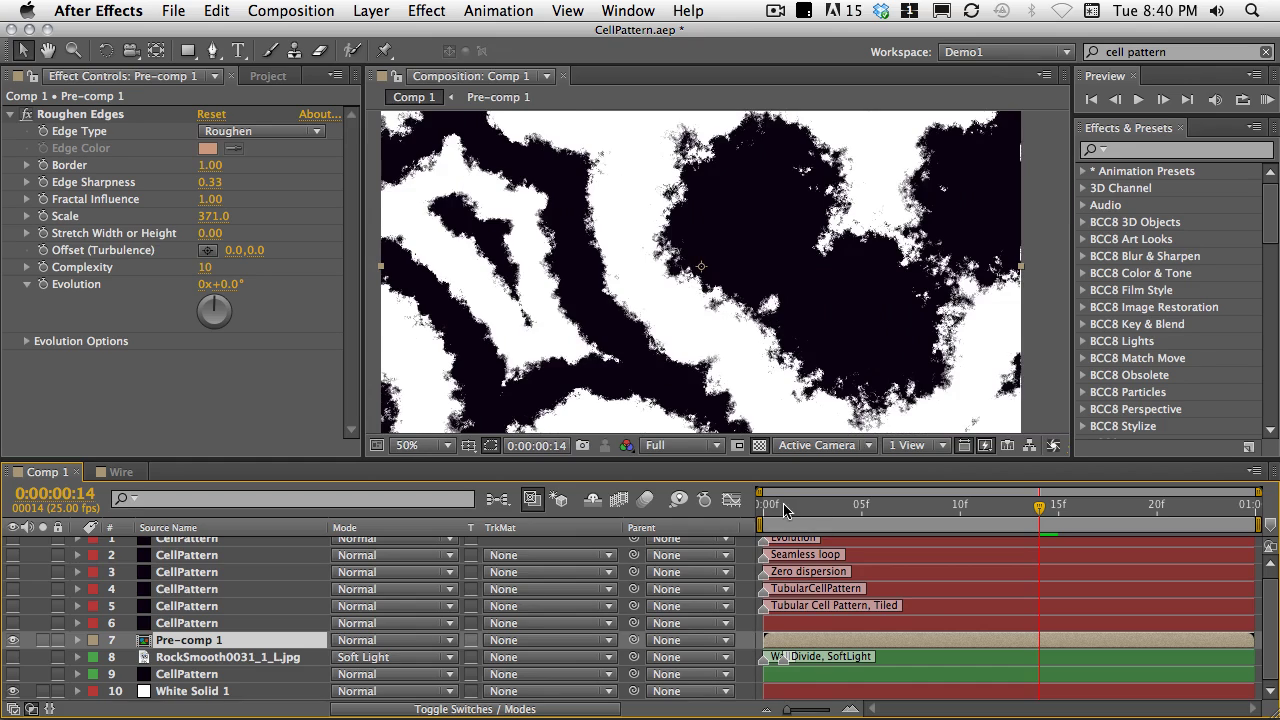
key(space)
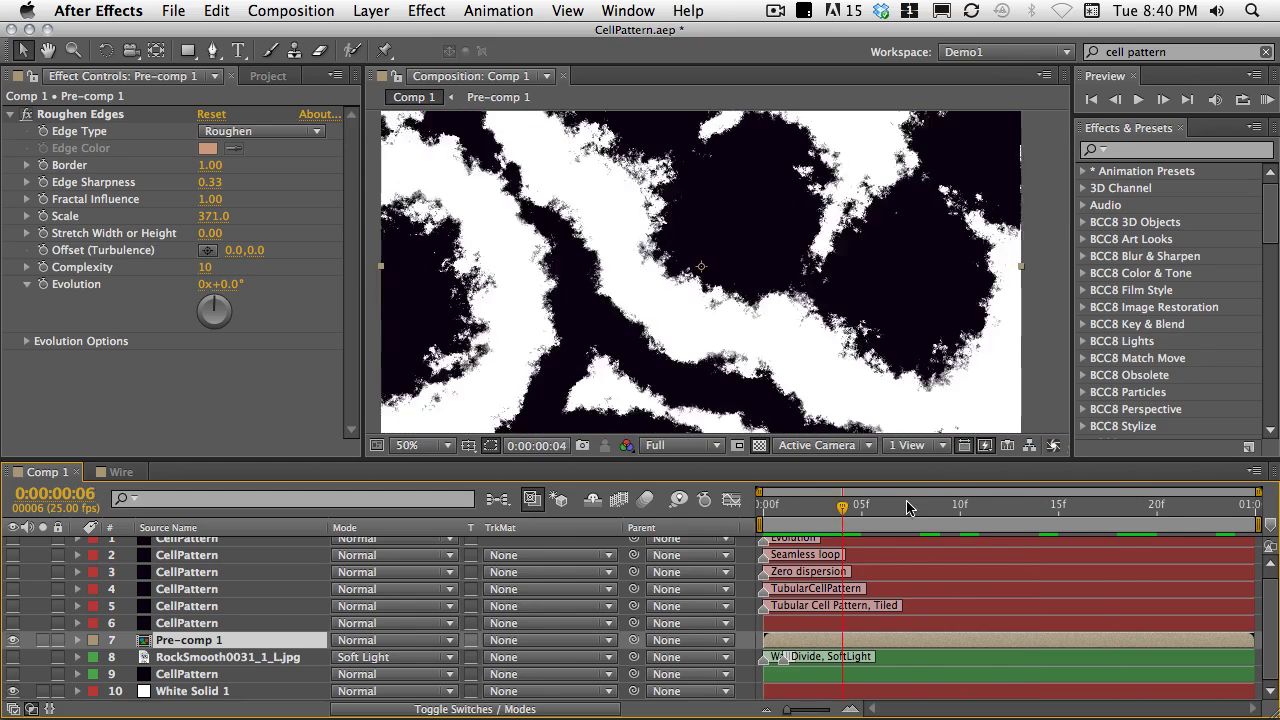
key(space)
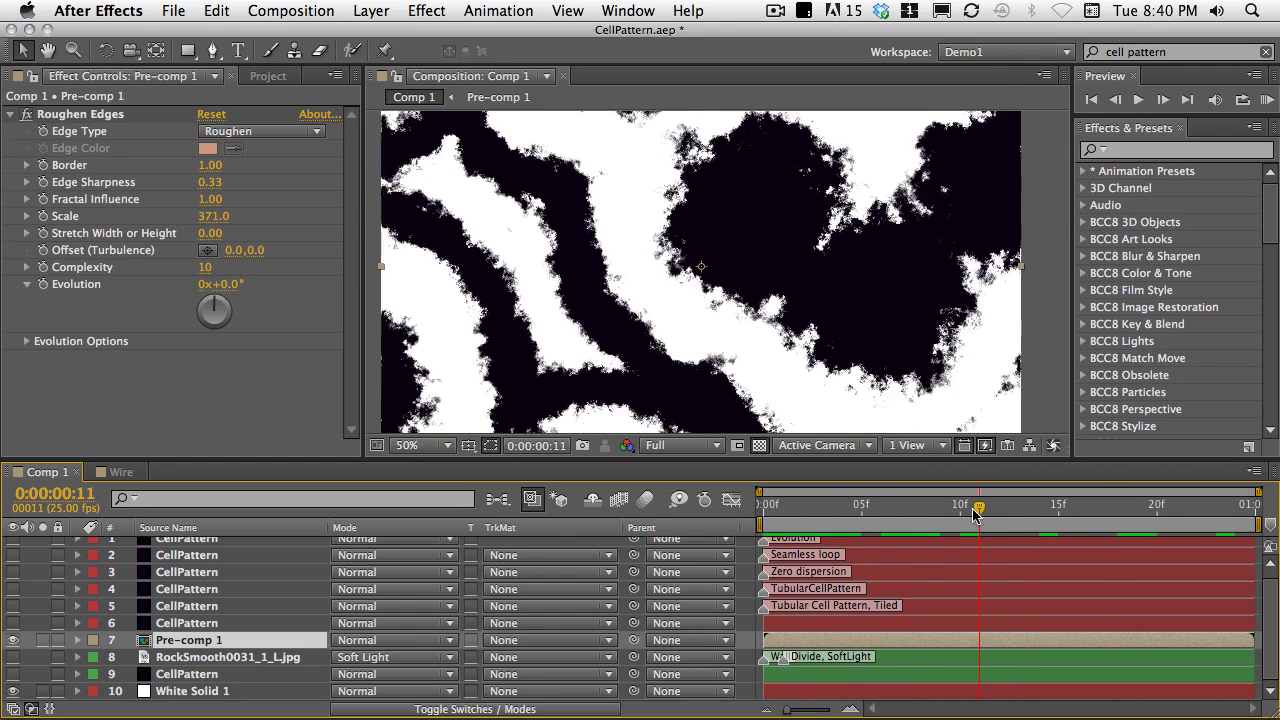
- Inside Pre-comp 1, remove the track matte from Dark Purple Solid 3 and hide that solid to expose the CellPattern layer
double_click(145, 642)
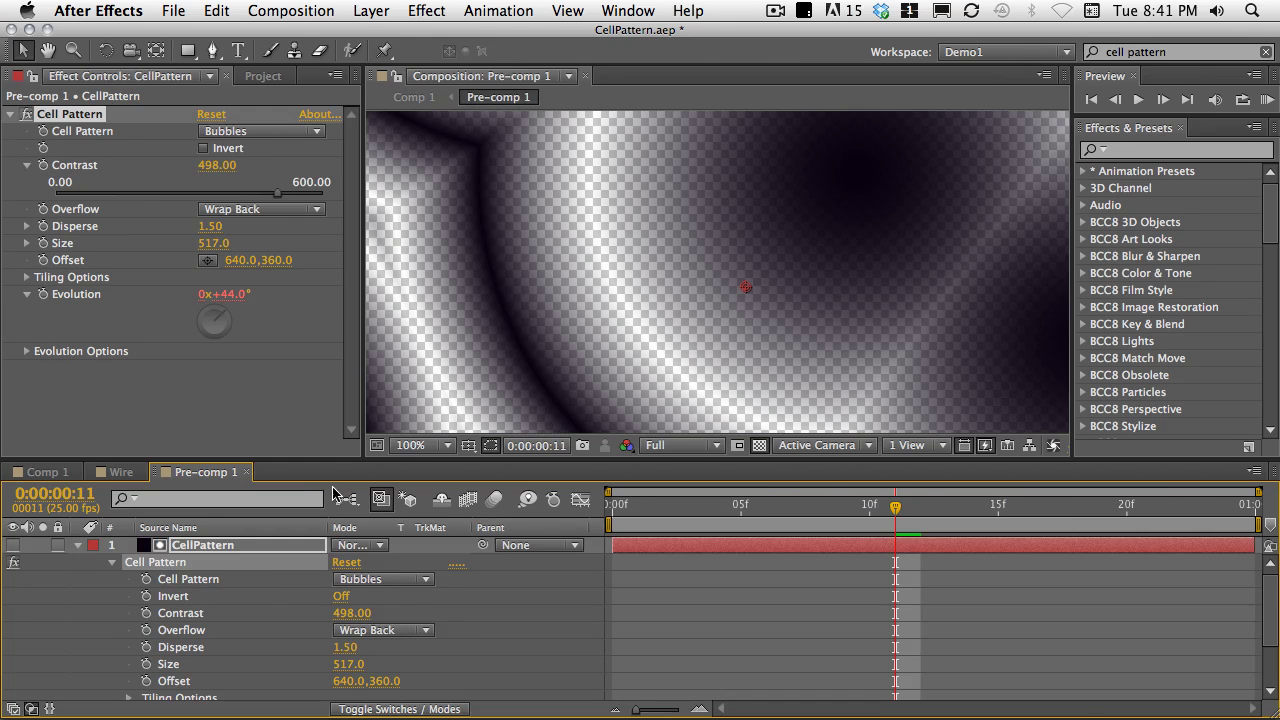
click(78, 545)
click(240, 566)
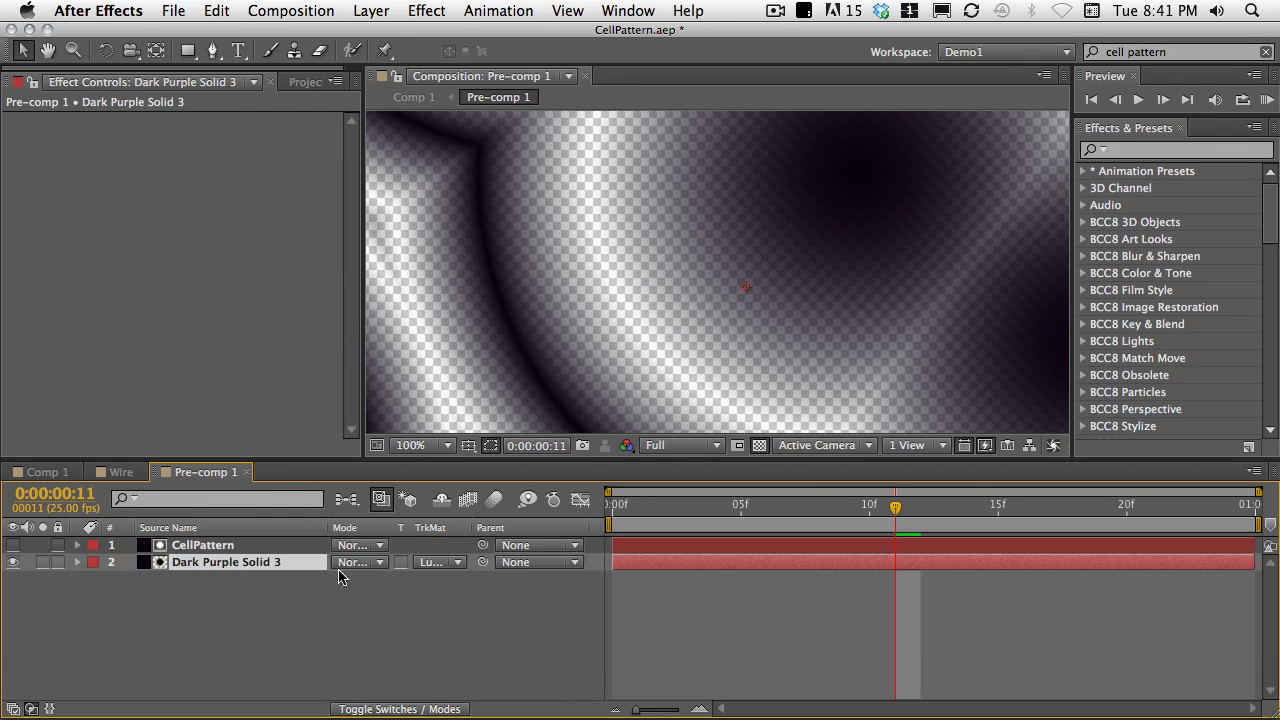
click(440, 565)
click(476, 593)
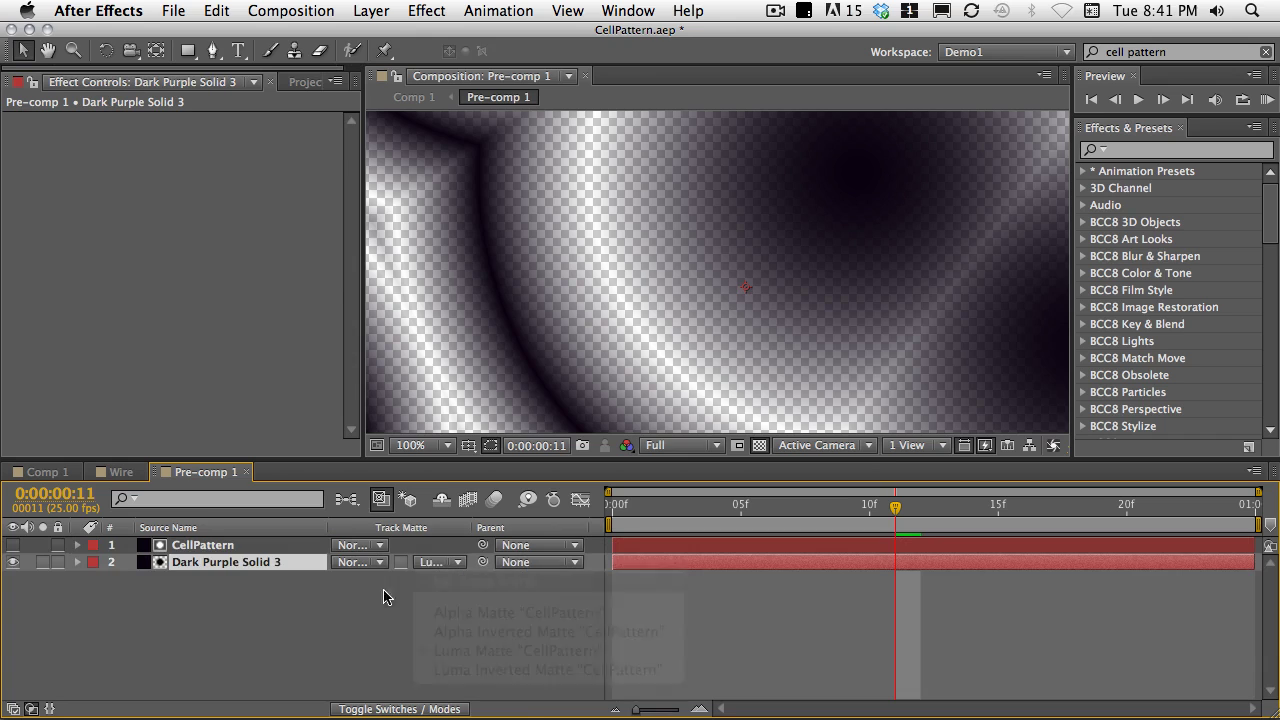
click(206, 629)
click(13, 561)
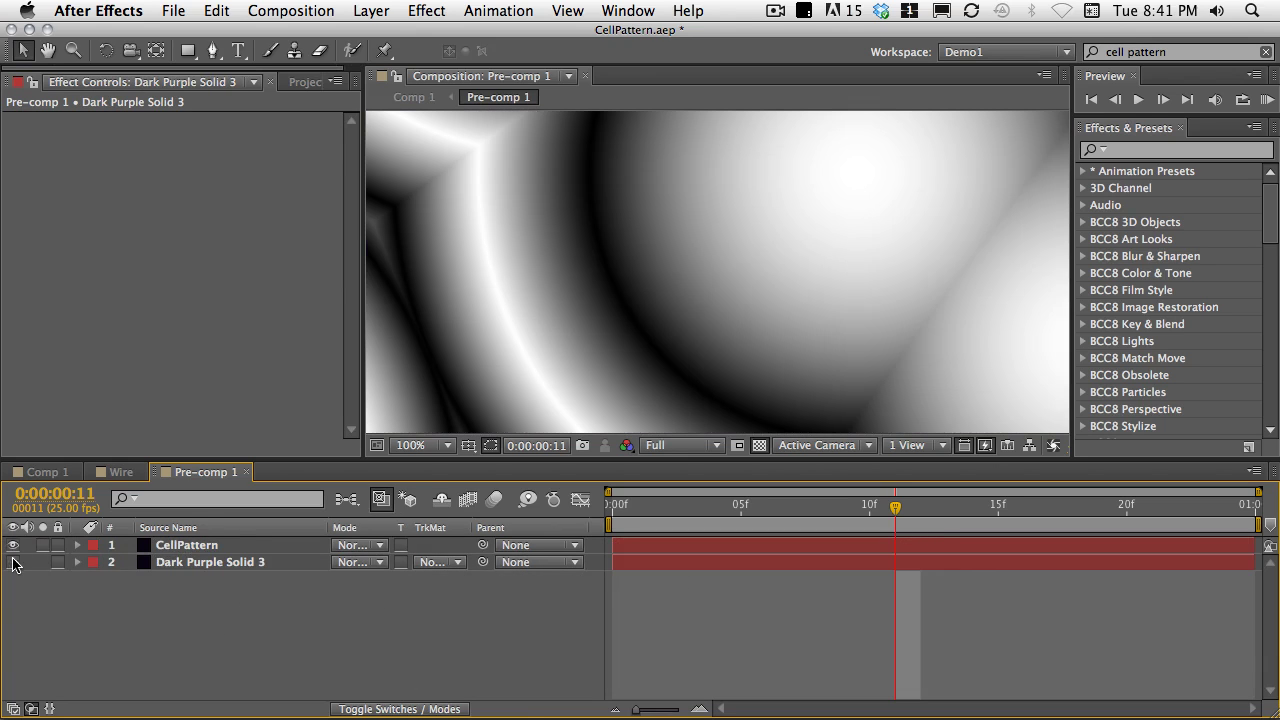
scroll(685, 308, down, 2)
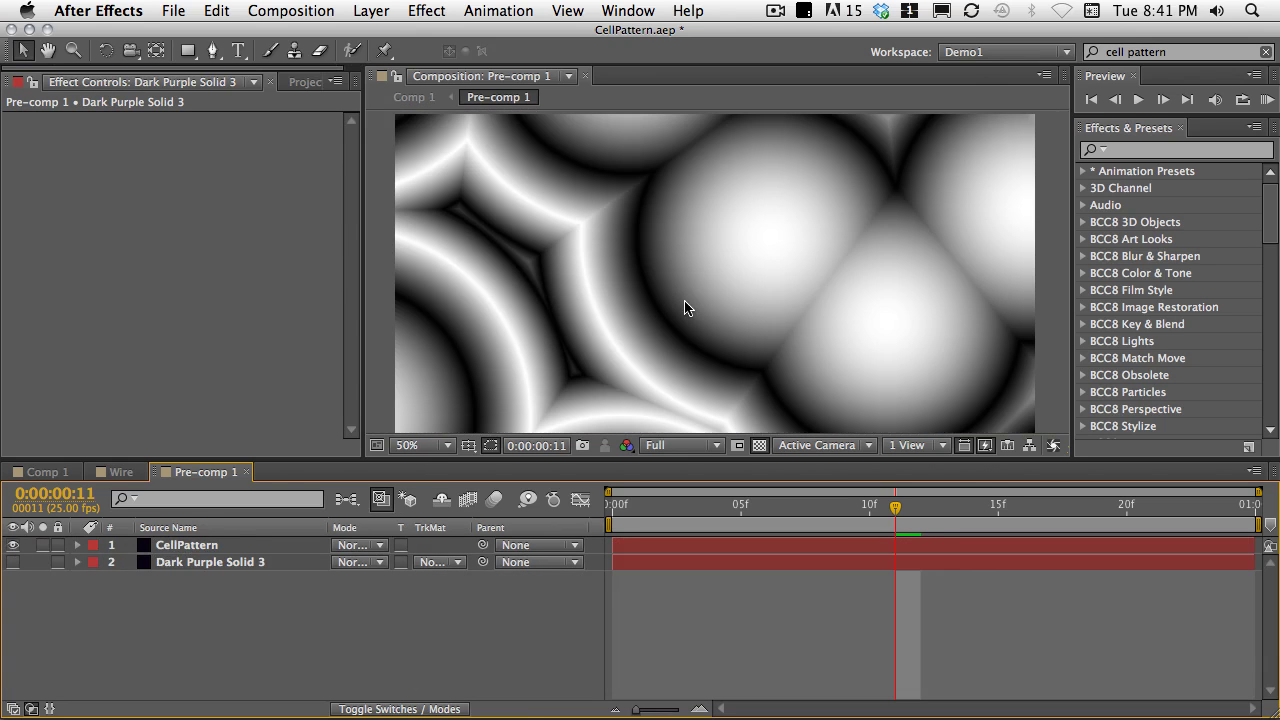
- Try Size 132 on the precomp's bubble pattern and compare Clip overflow with Wrap Back
click(221, 548)
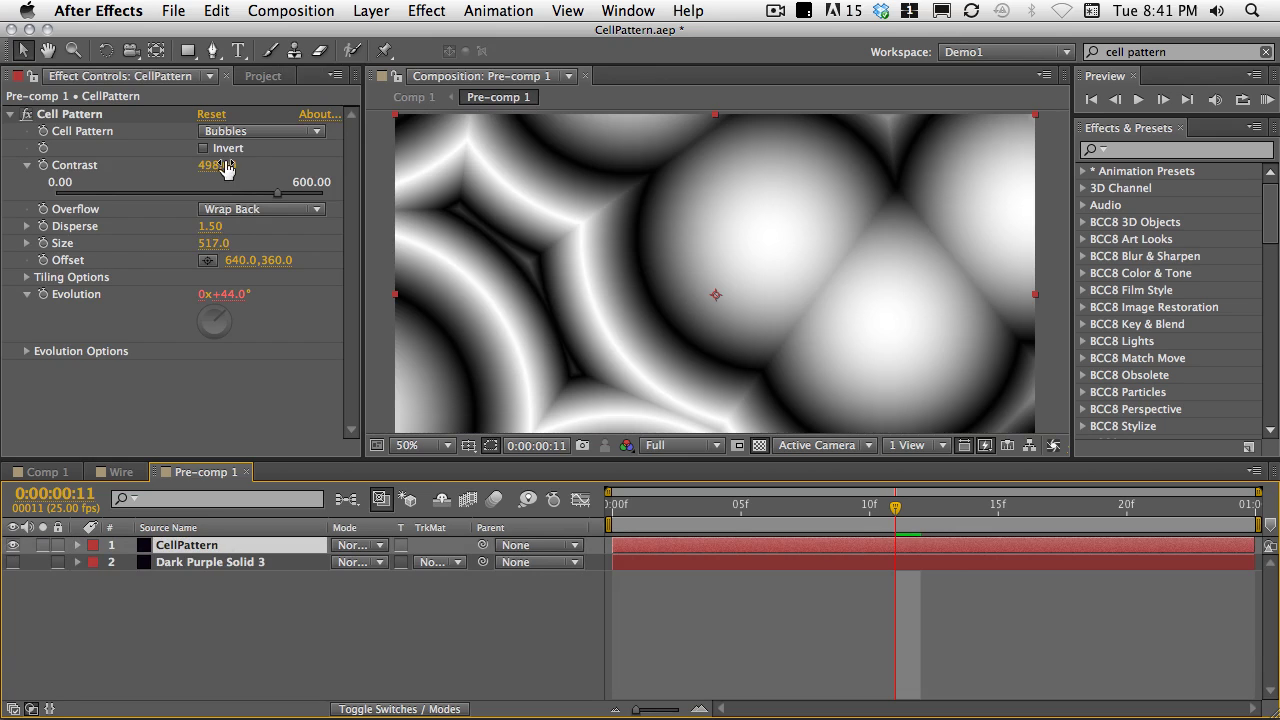
drag(212, 243, 168, 252)
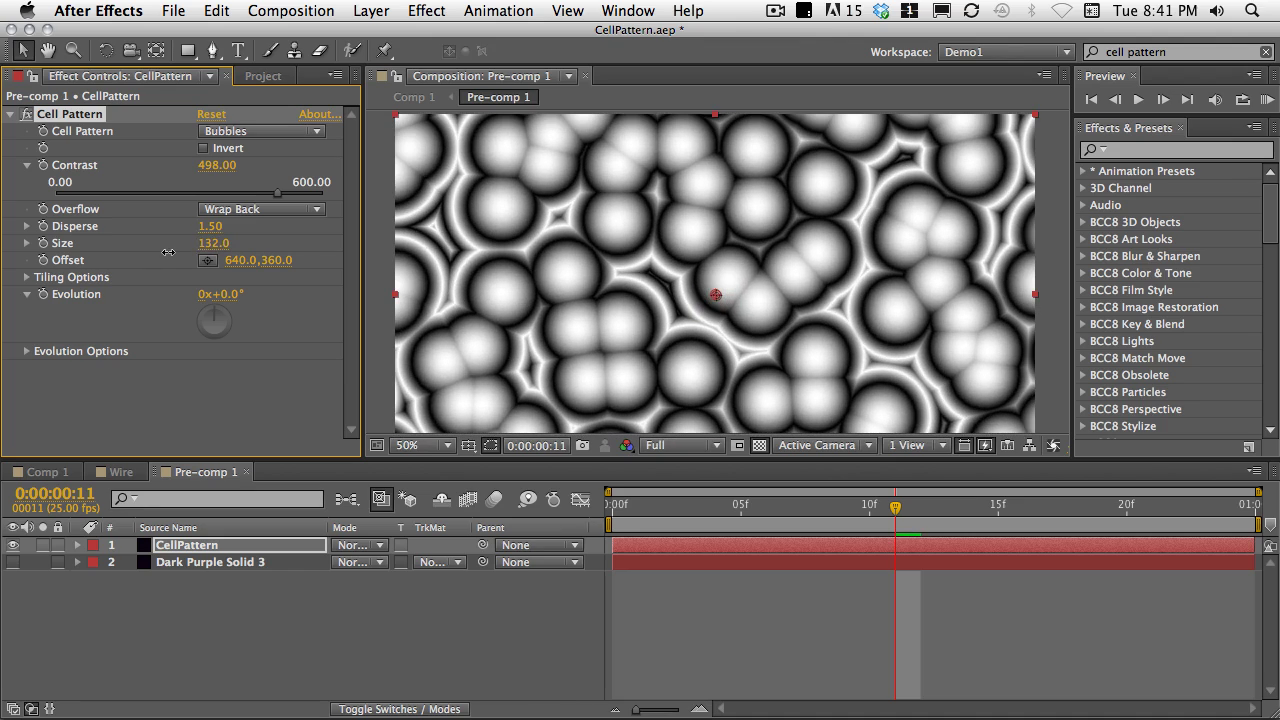
click(239, 212)
click(243, 230)
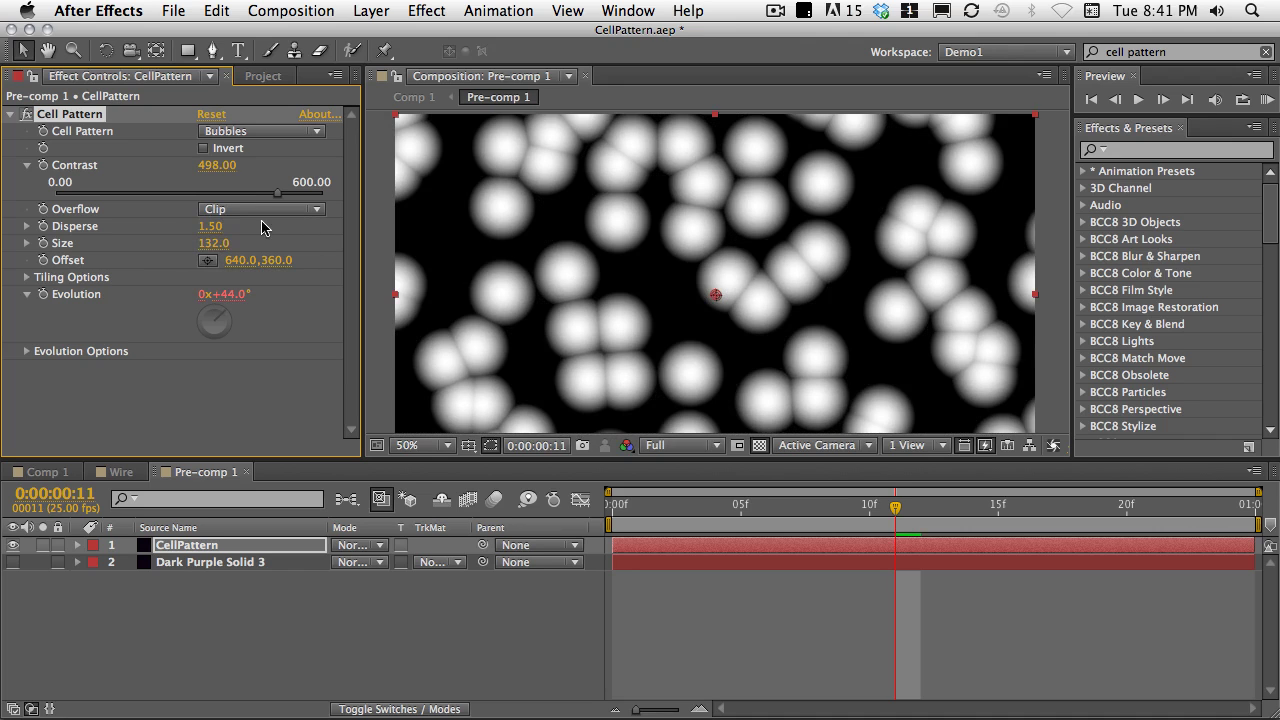
click(227, 213)
click(246, 267)
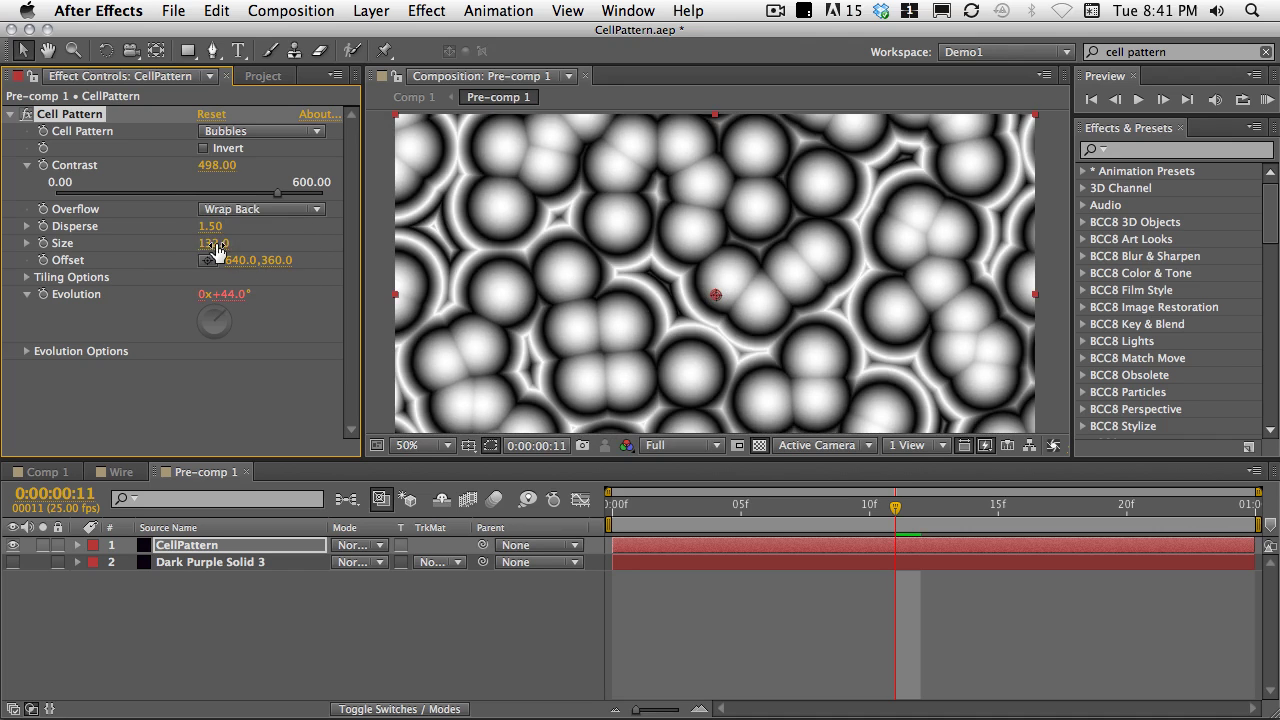
- Set the bubble pattern's Size to 702 and reselect the CellPattern layer in Pre-comp 1
drag(212, 248, 271, 246)
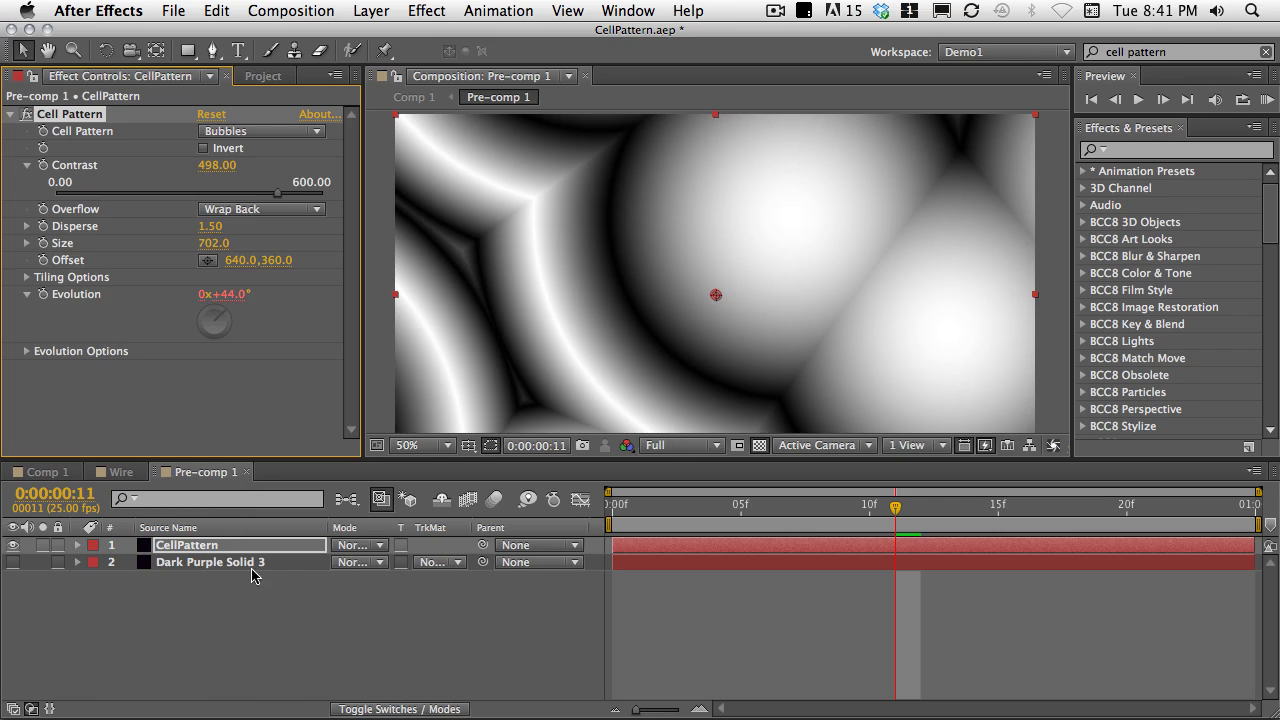
click(195, 546)
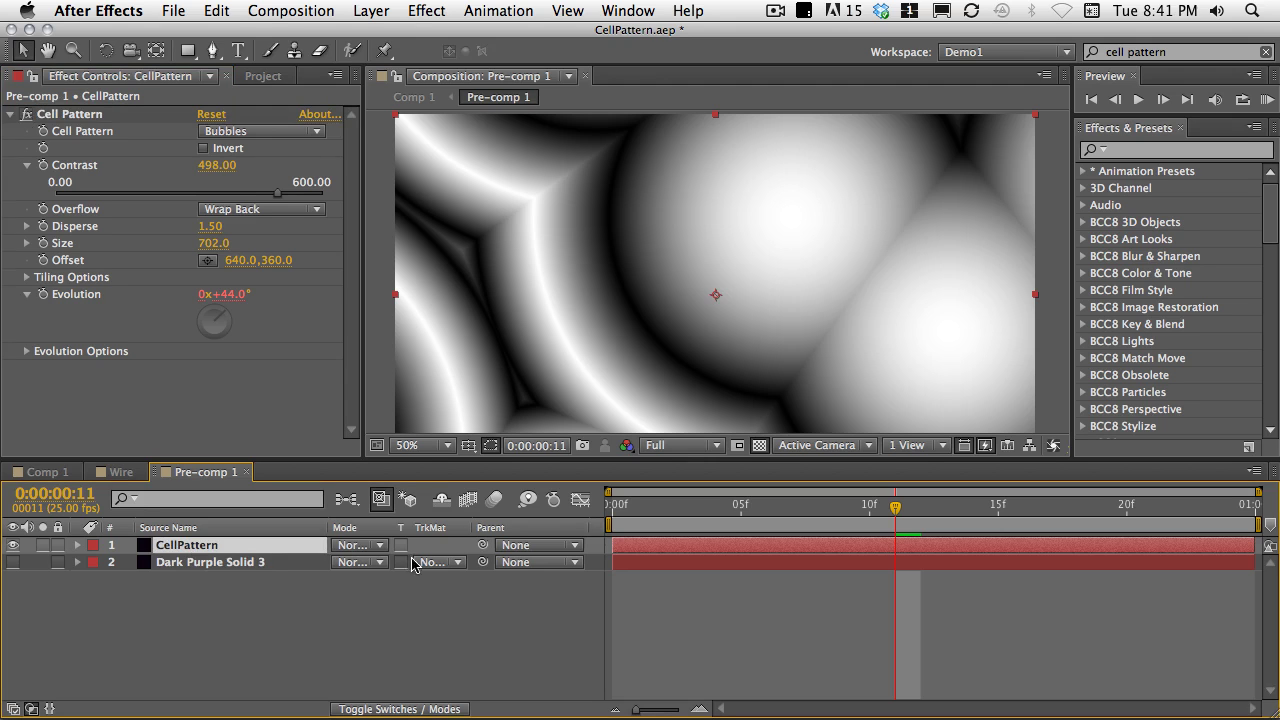
- Apply a Luma Matte from CellPattern to Dark Purple Solid 3 in Pre-comp 1 and make the solid visible again
click(280, 562)
click(434, 562)
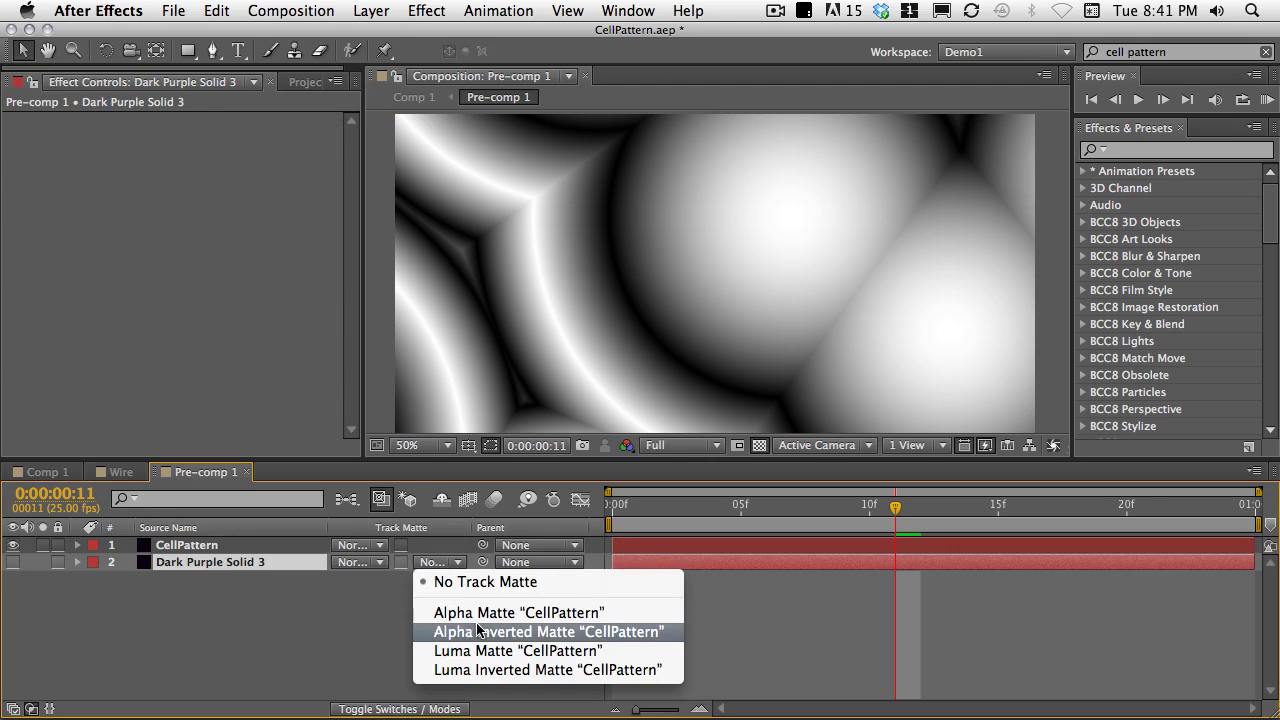
click(488, 650)
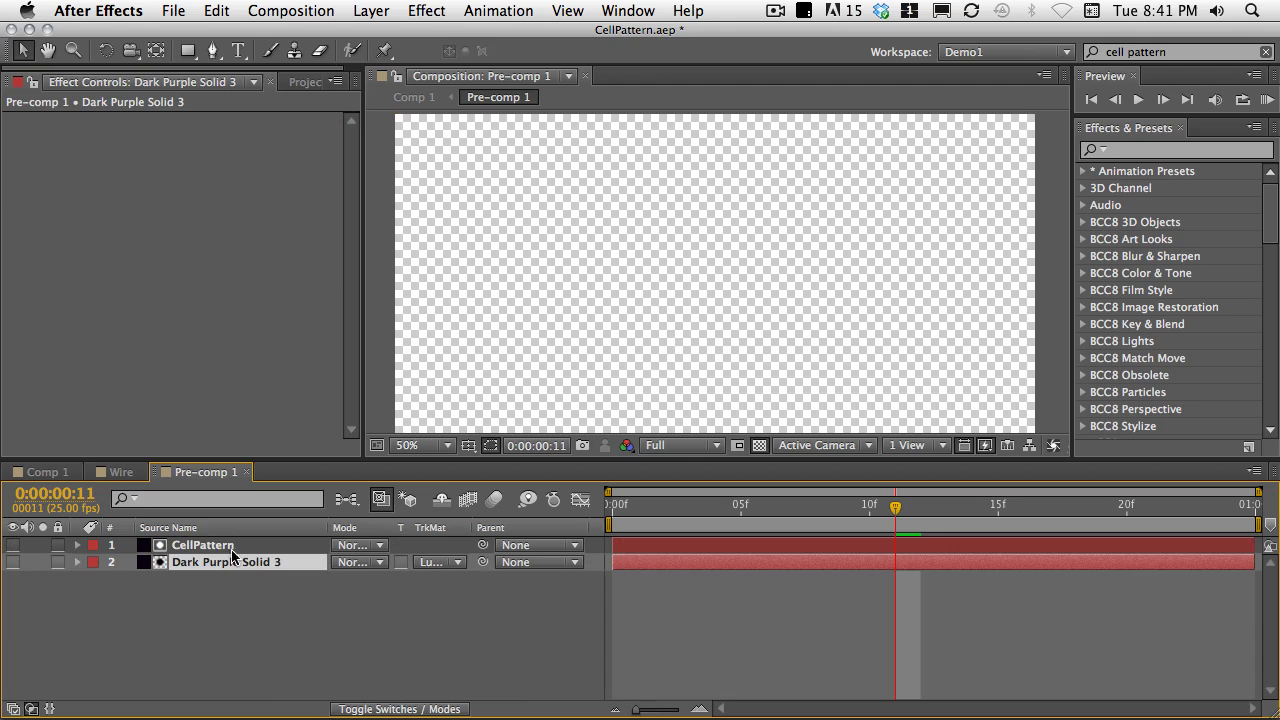
click(12, 562)
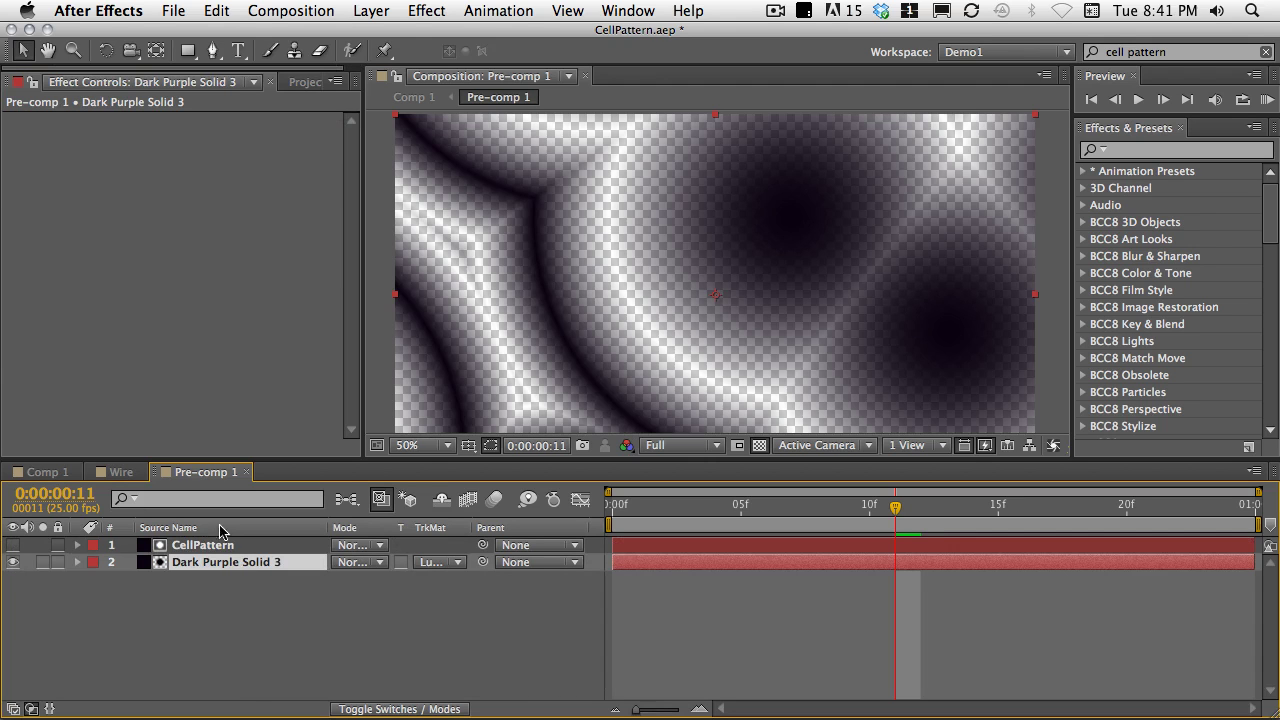
click(759, 445)
click(759, 445)
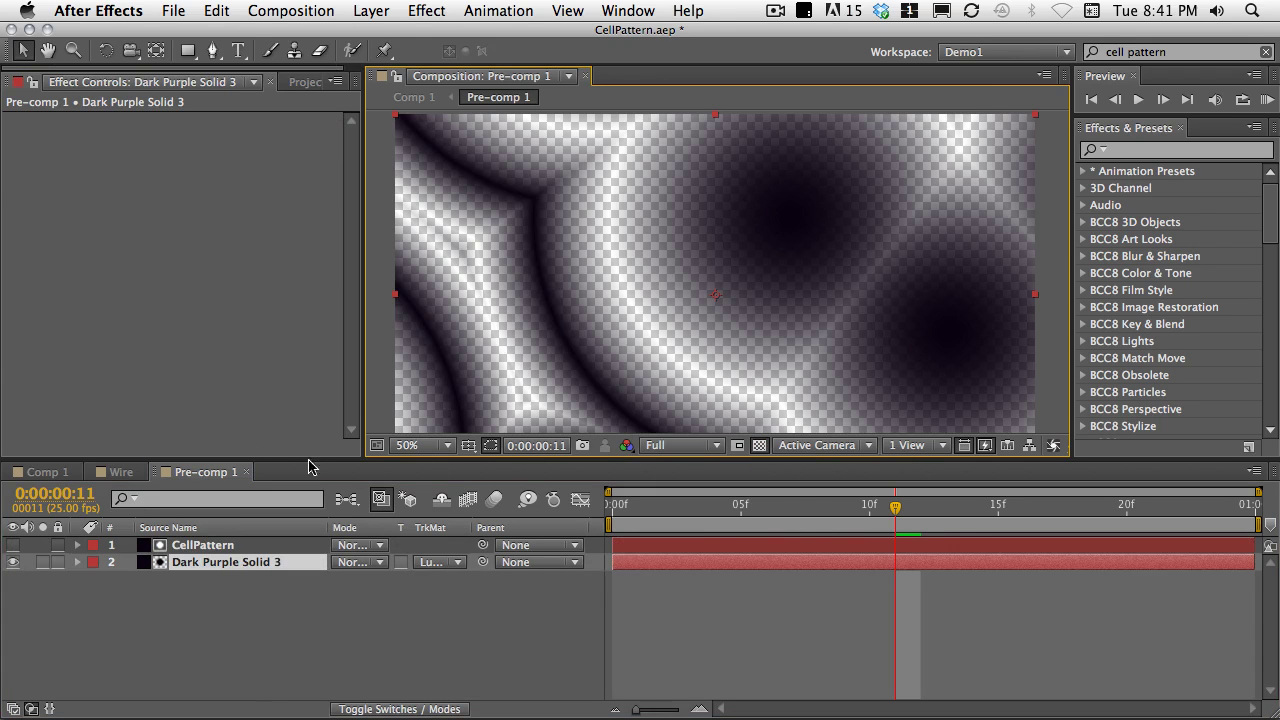
- In Comp 1, compare Pre-comp 1 with Roughen Edges off and on, and scrub its animation to frame 12
click(48, 472)
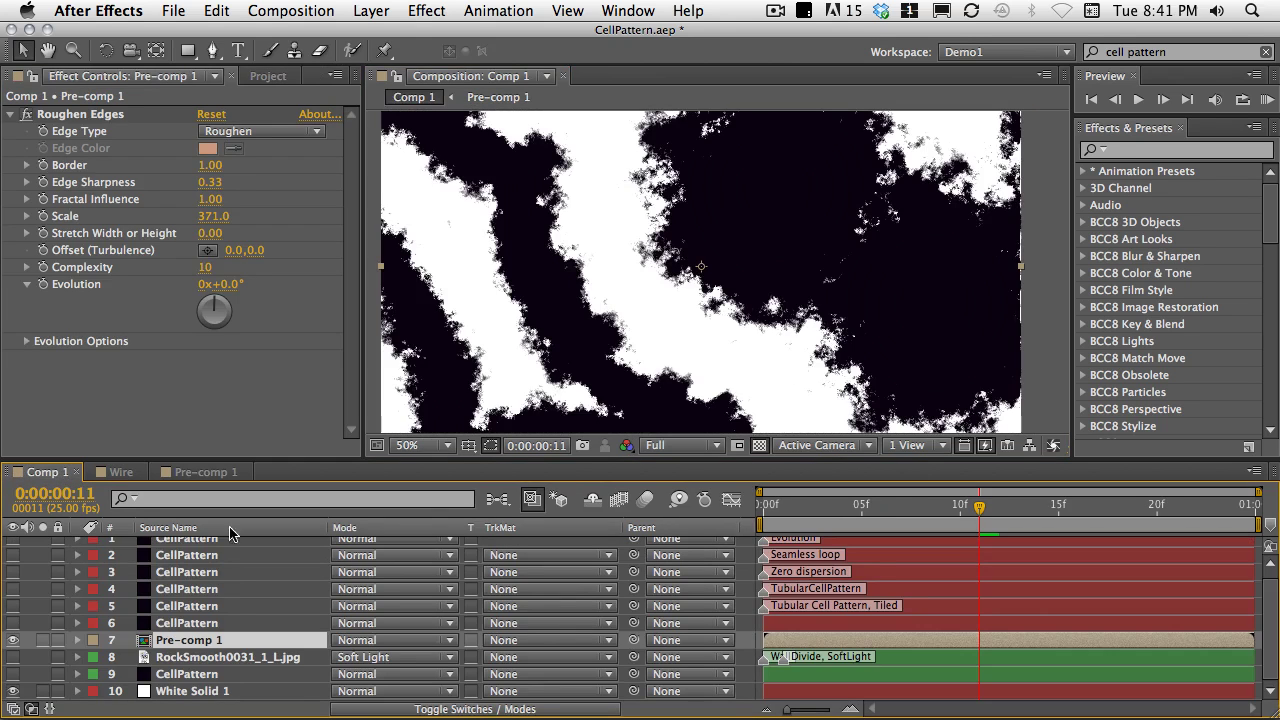
click(27, 115)
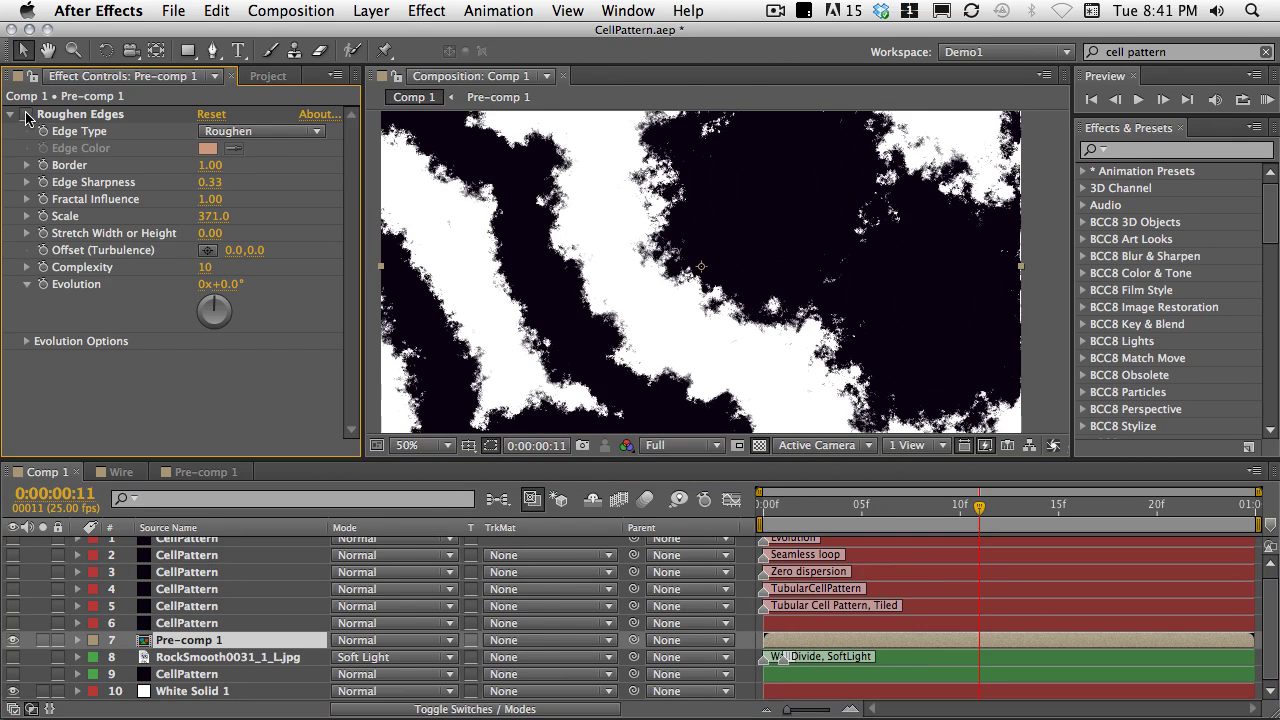
click(27, 115)
click(27, 115)
click(27, 115)
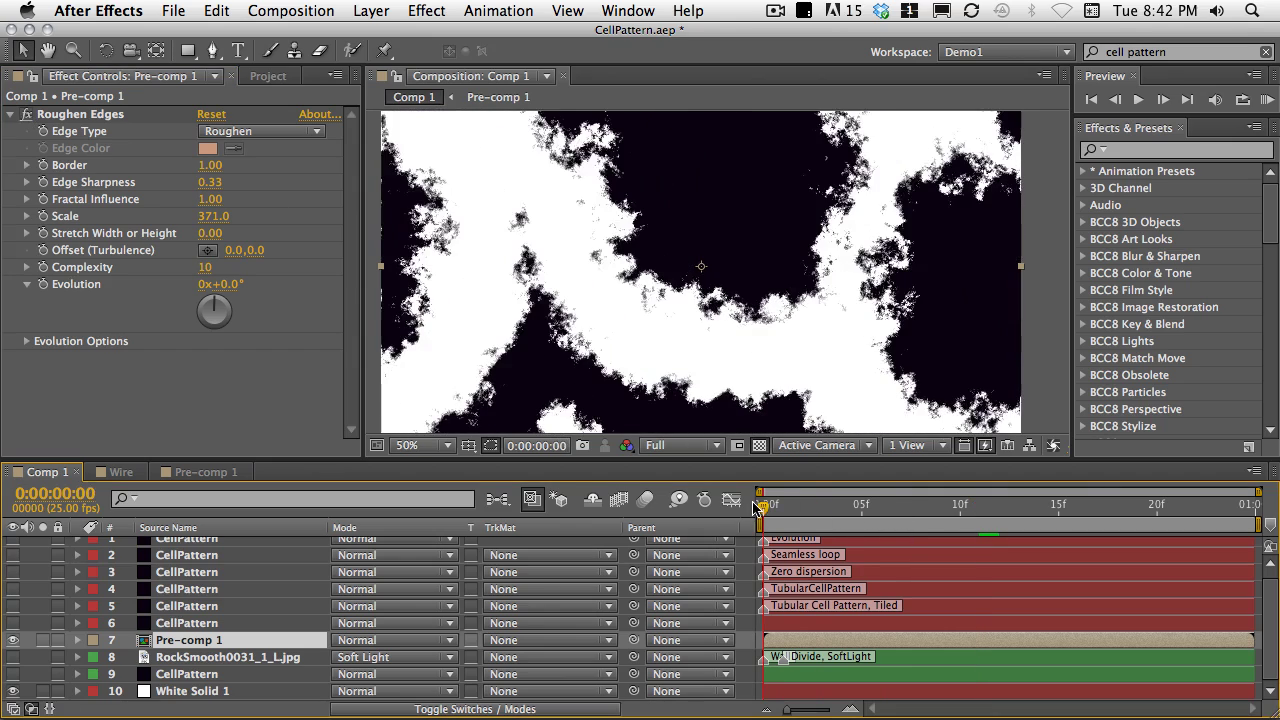
drag(787, 517, 999, 519)
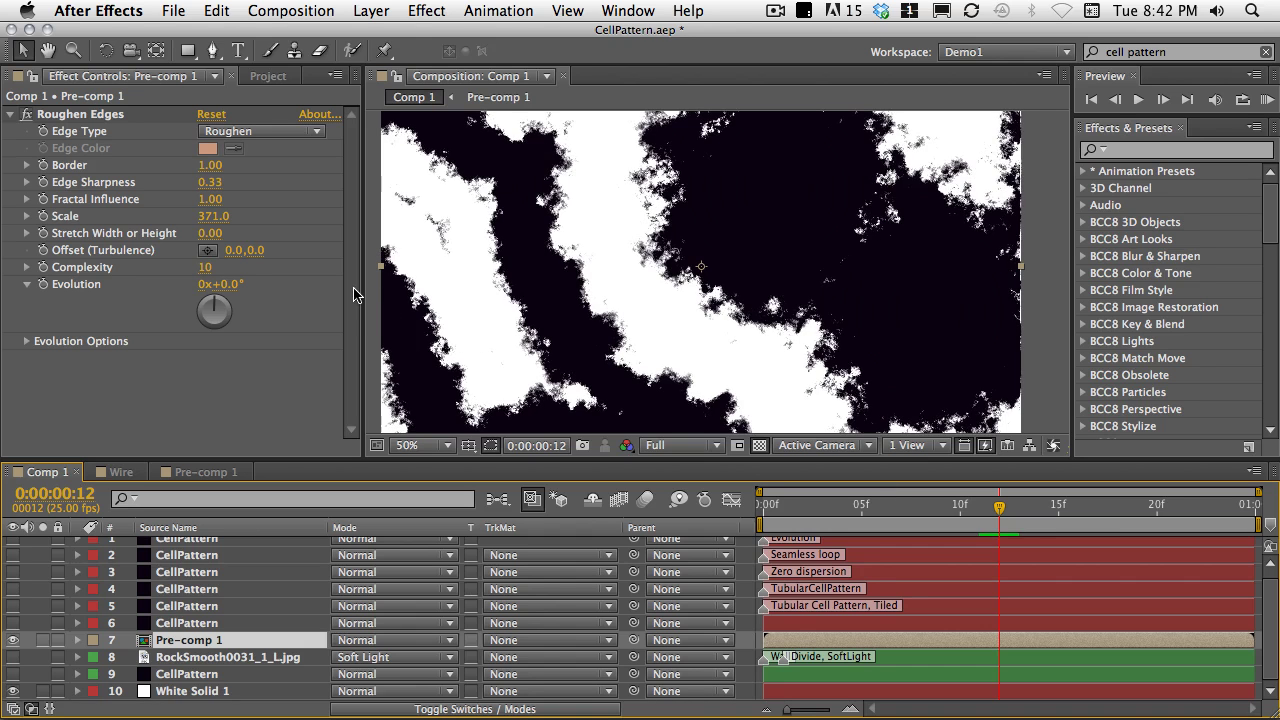
drag(361, 288, 216, 286)
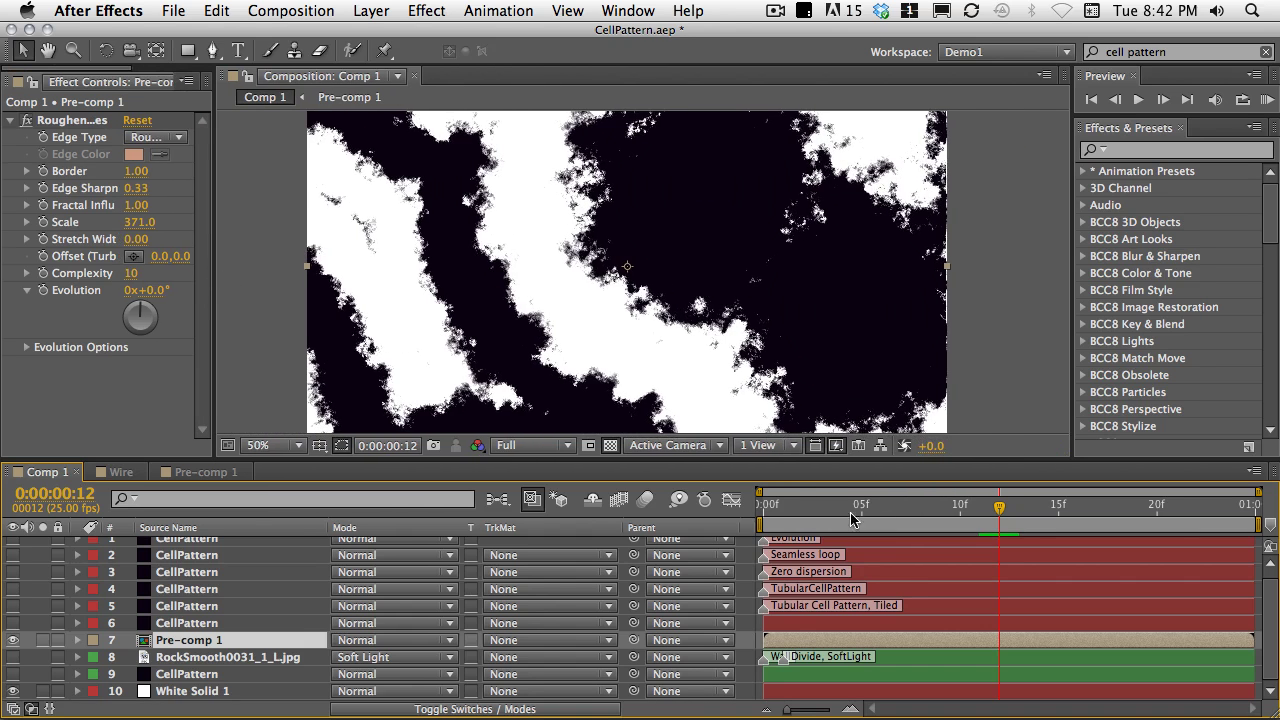
- From the first frame, try the Normal blending mode on RockSmooth0031_1_L.jpg to inspect the rock texture, and undo the mode change
mouse_move(768, 517)
mouse_down()
mouse_move(1115, 518)
mouse_move(804, 518)
mouse_move(1190, 532)
mouse_move(762, 525)
mouse_up()
click(258, 660)
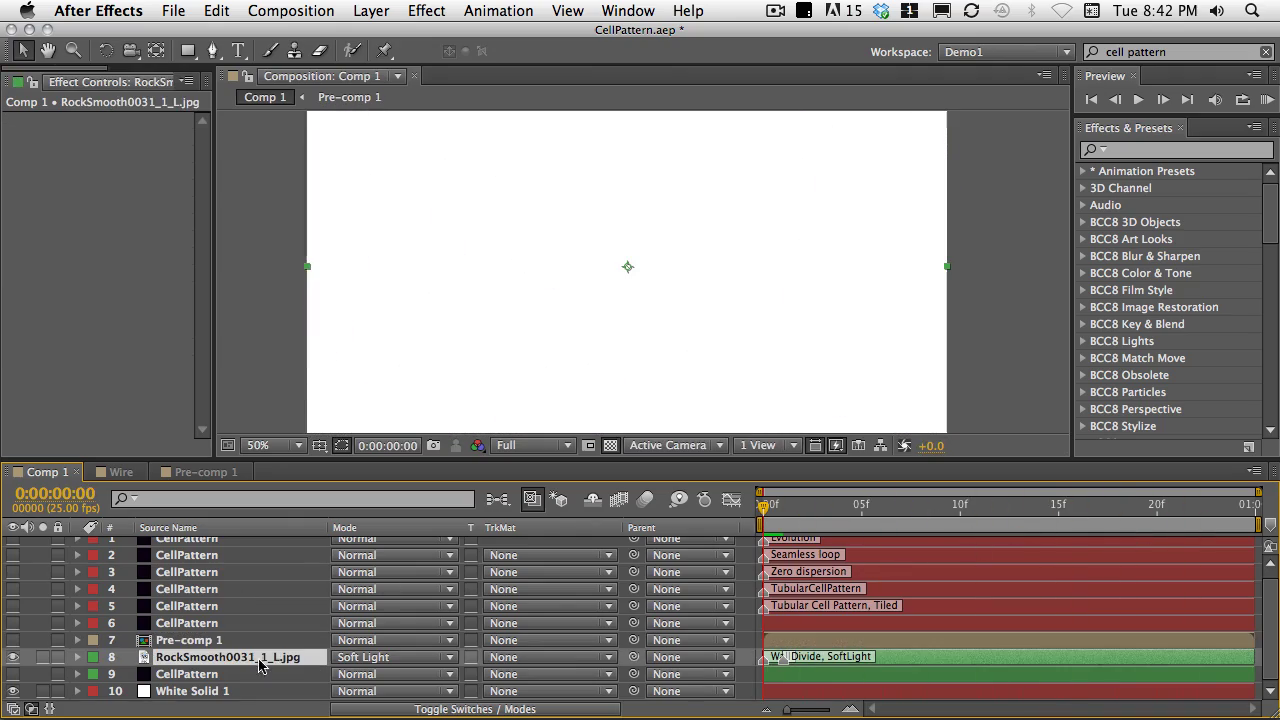
click(394, 658)
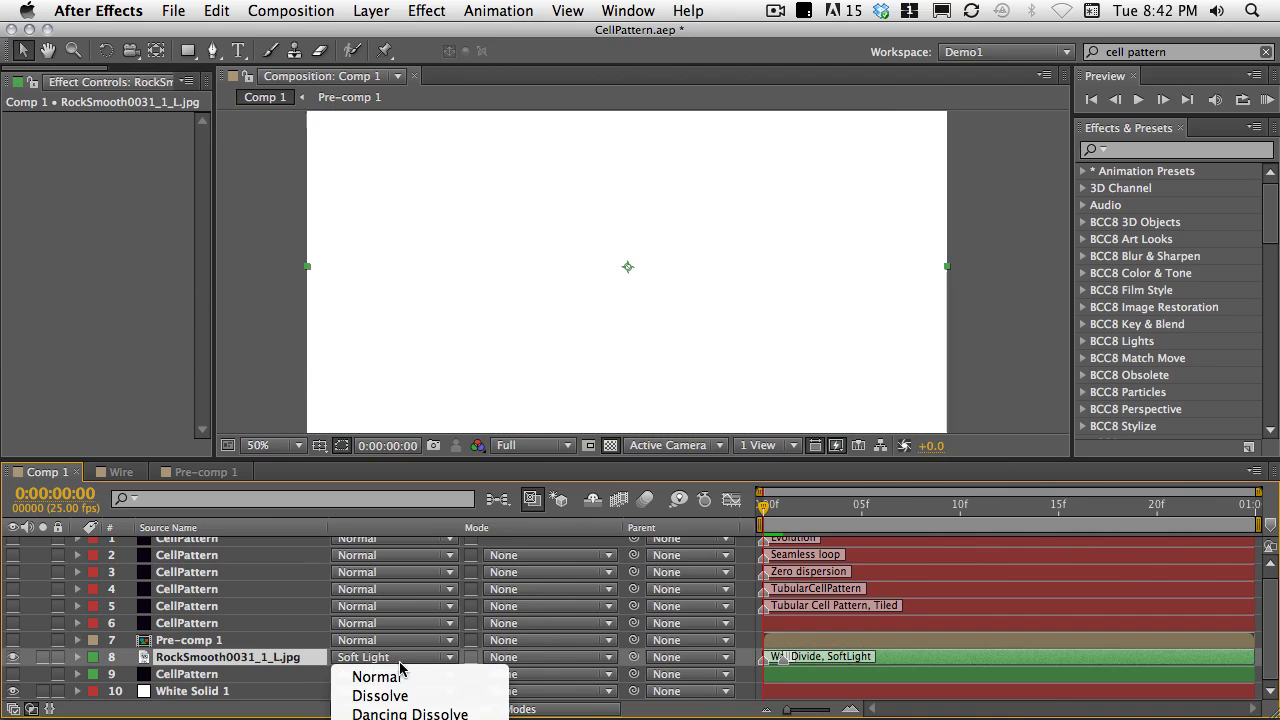
click(378, 677)
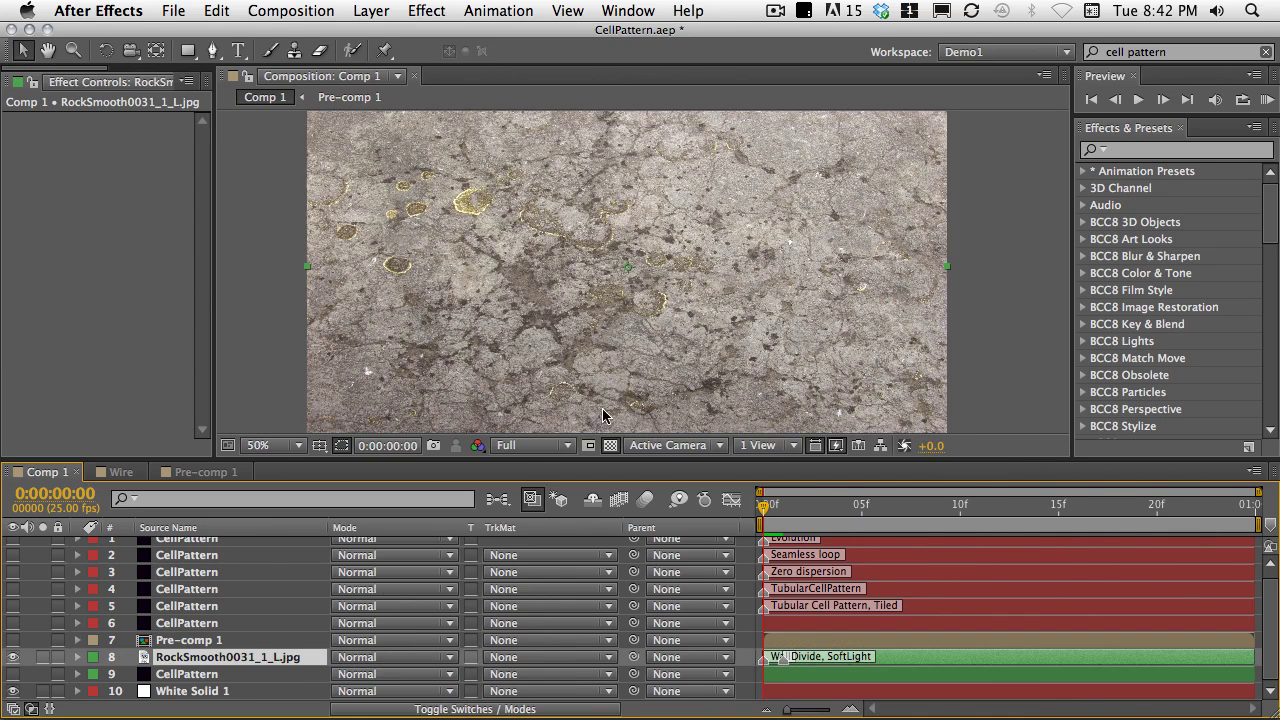
scroll(612, 297, up, 2)
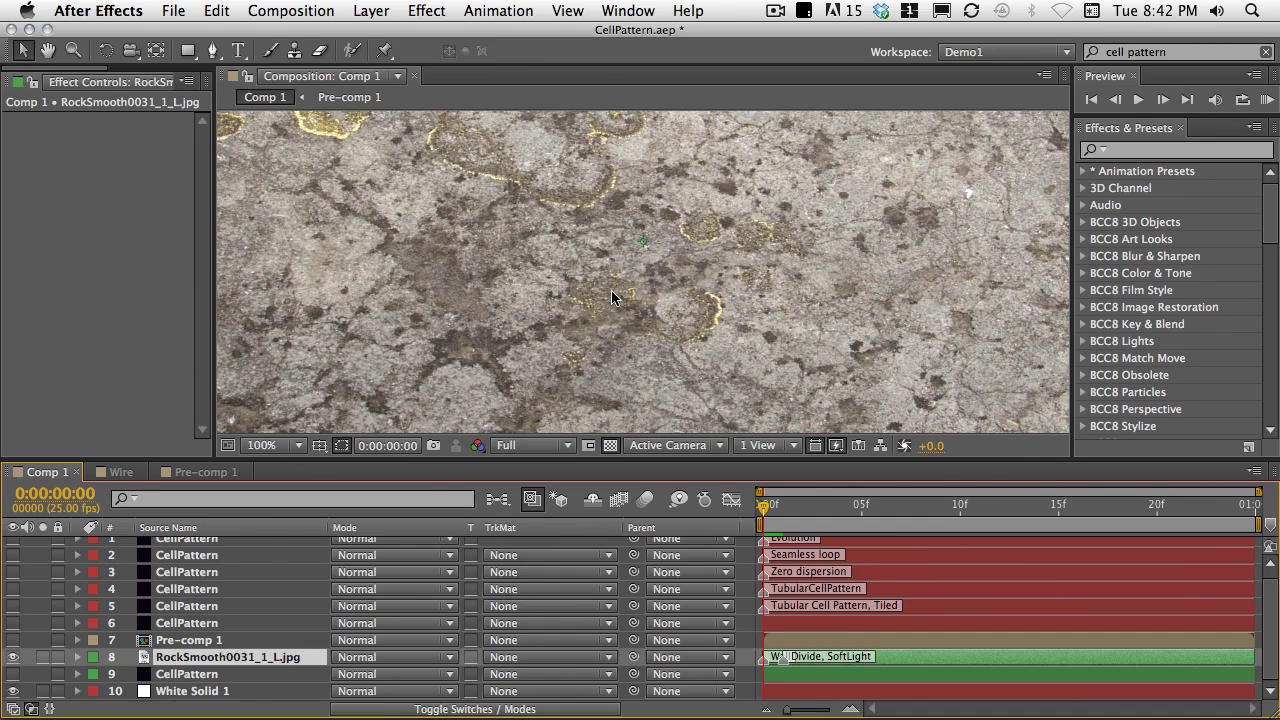
key(super+z)
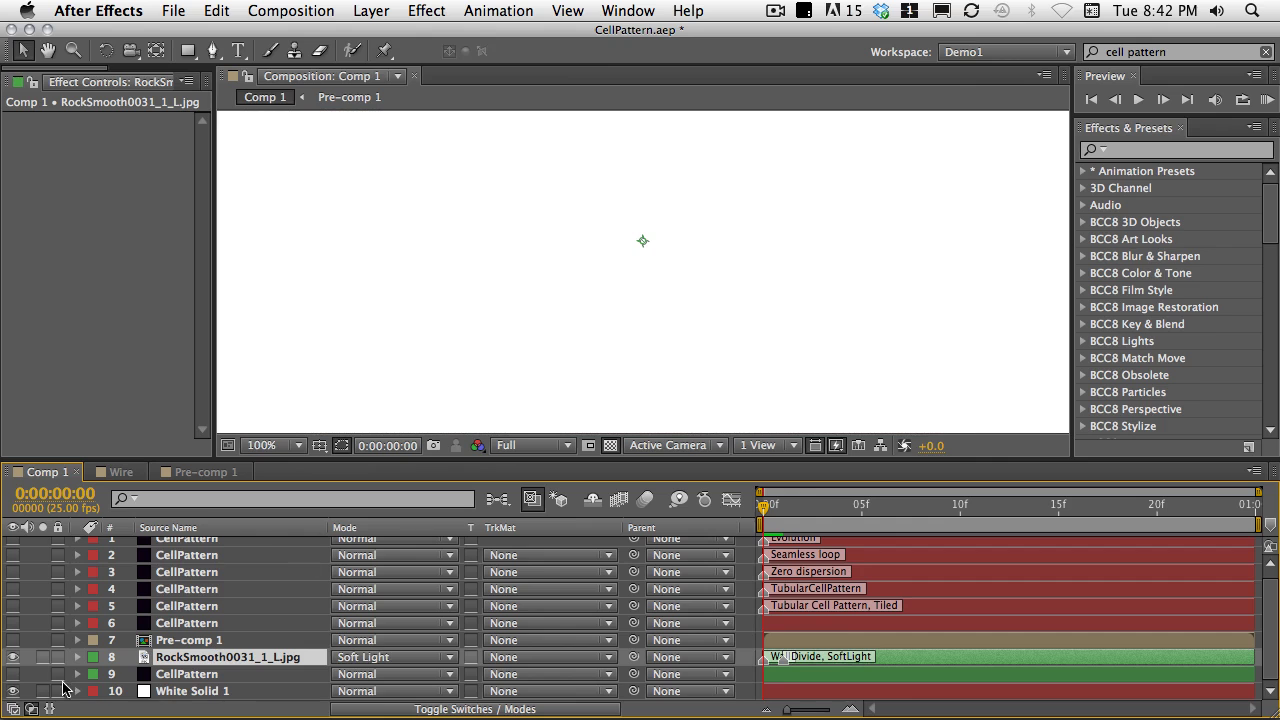
- Show the CellPattern layer beneath the hidden rock texture, inspect its cells, and reveal its Cell Pattern and Tritone settings
click(13, 674)
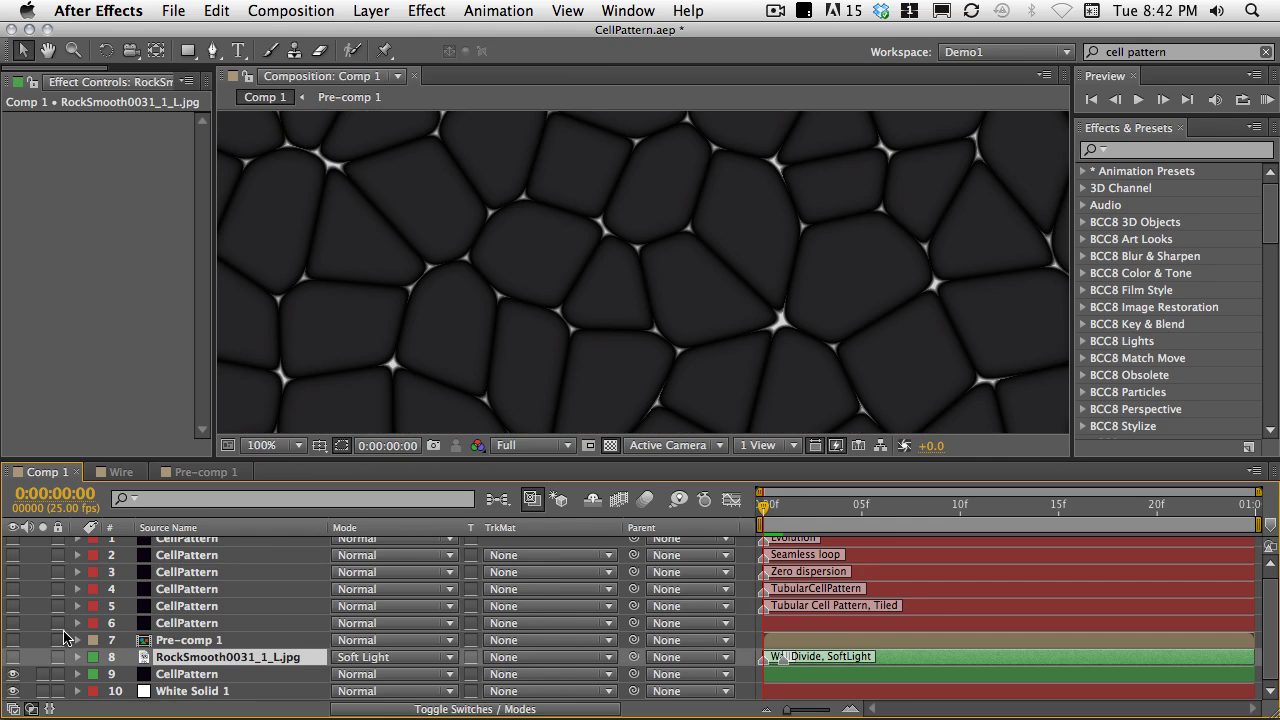
scroll(707, 288, down, 2)
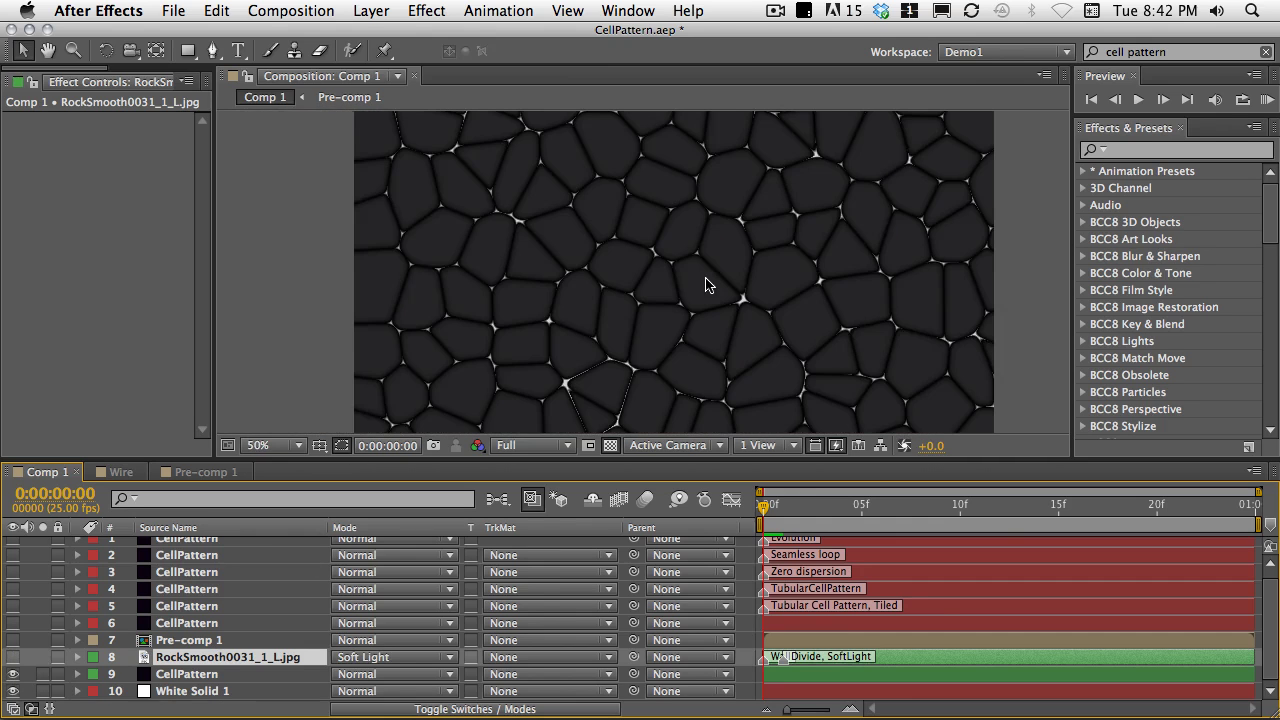
scroll(707, 286, up, 4)
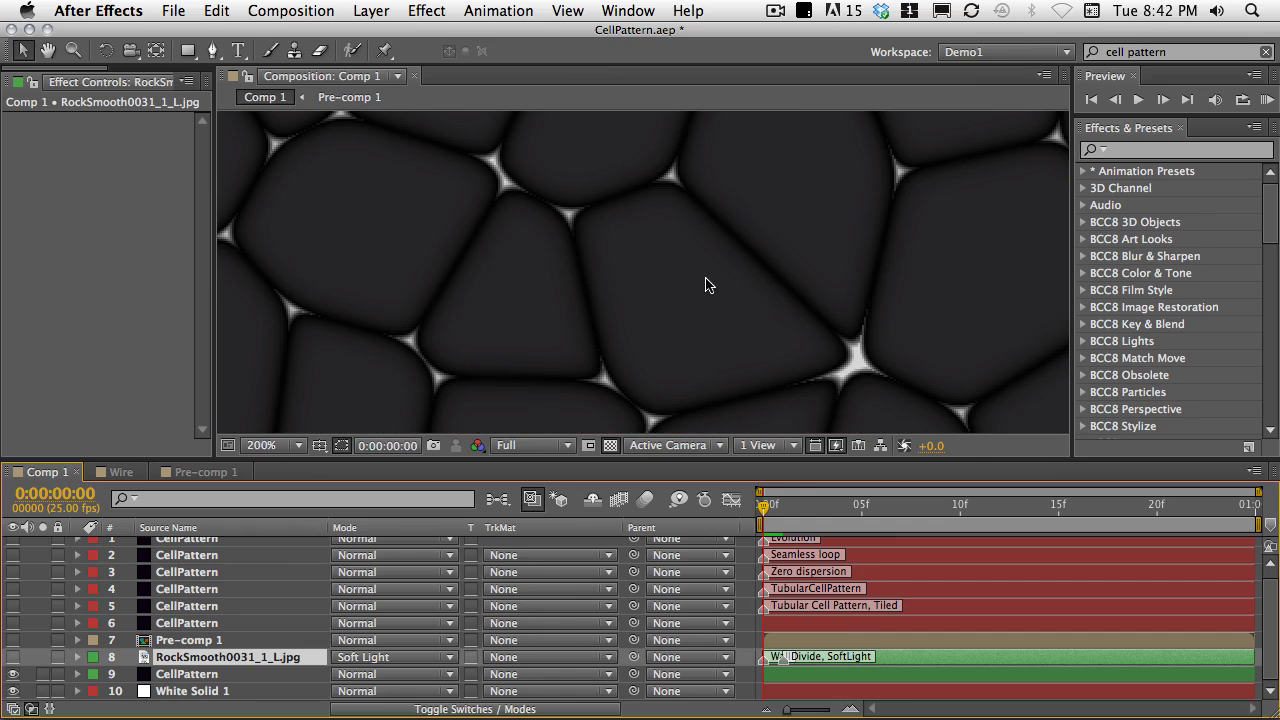
click(170, 674)
key(e)
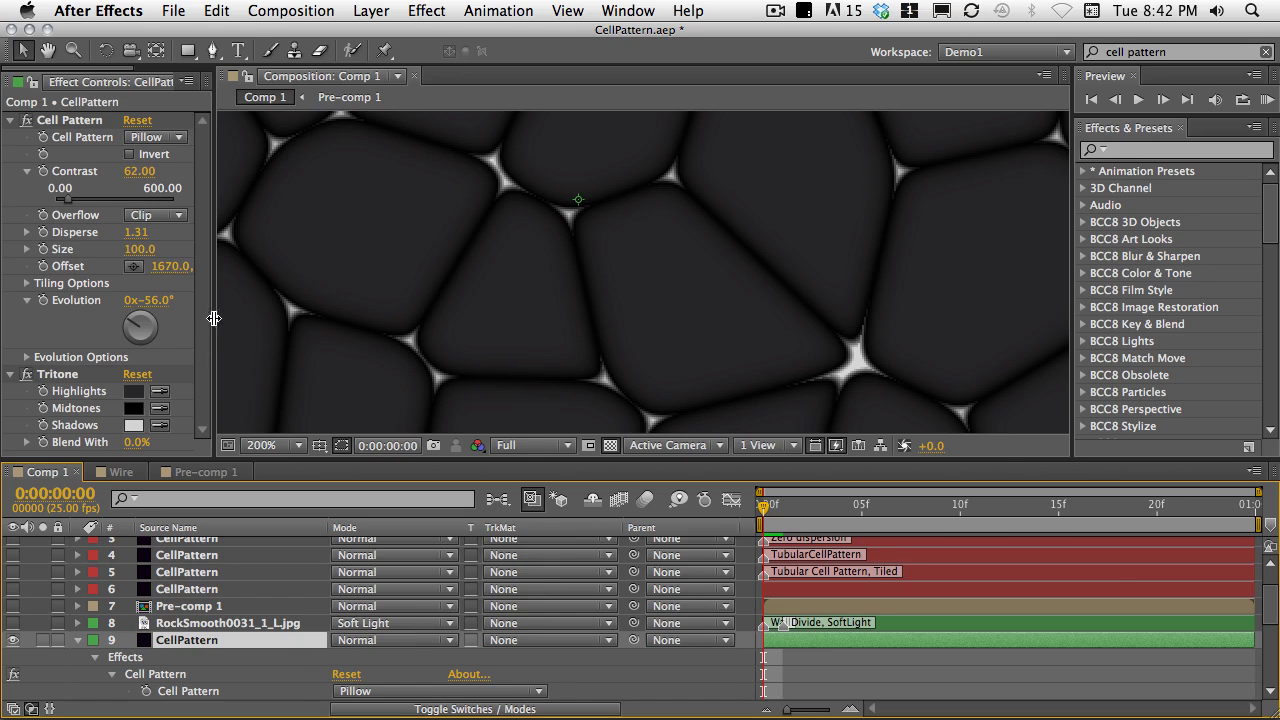
drag(214, 318, 397, 348)
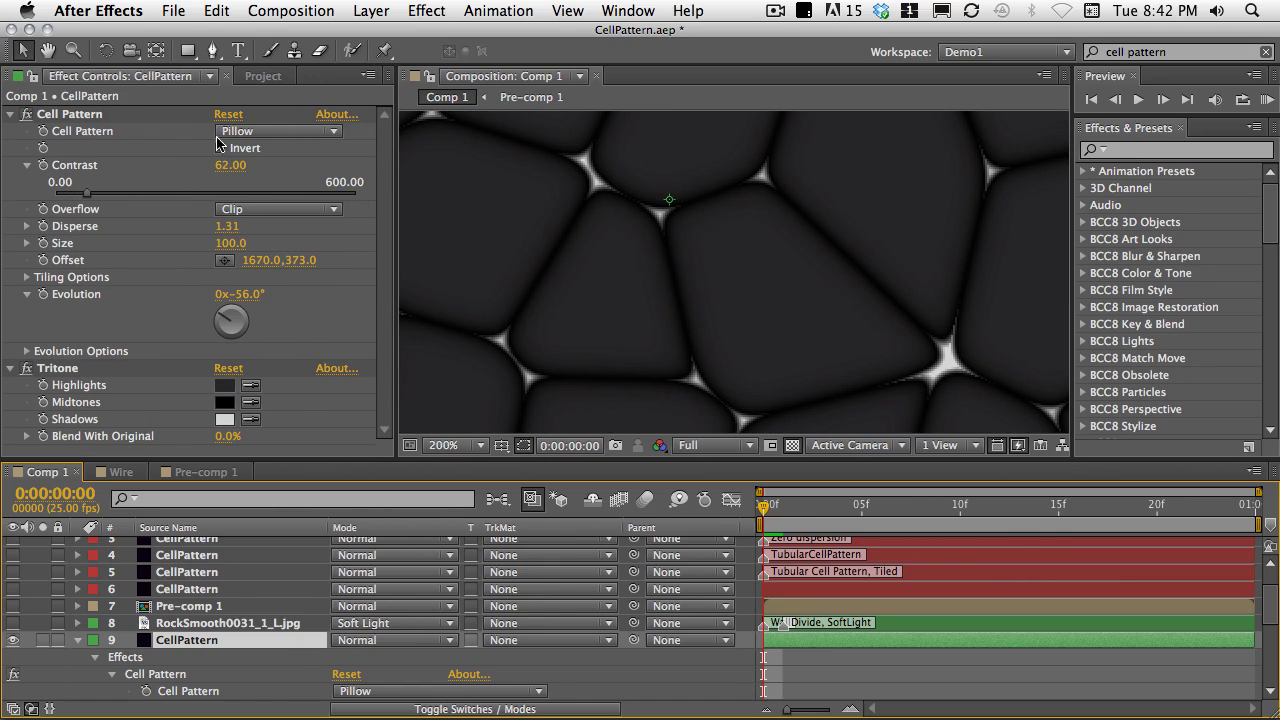
- Try the Bubbles cell pattern on layer 9 for comparison and return it to Pillow
click(268, 132)
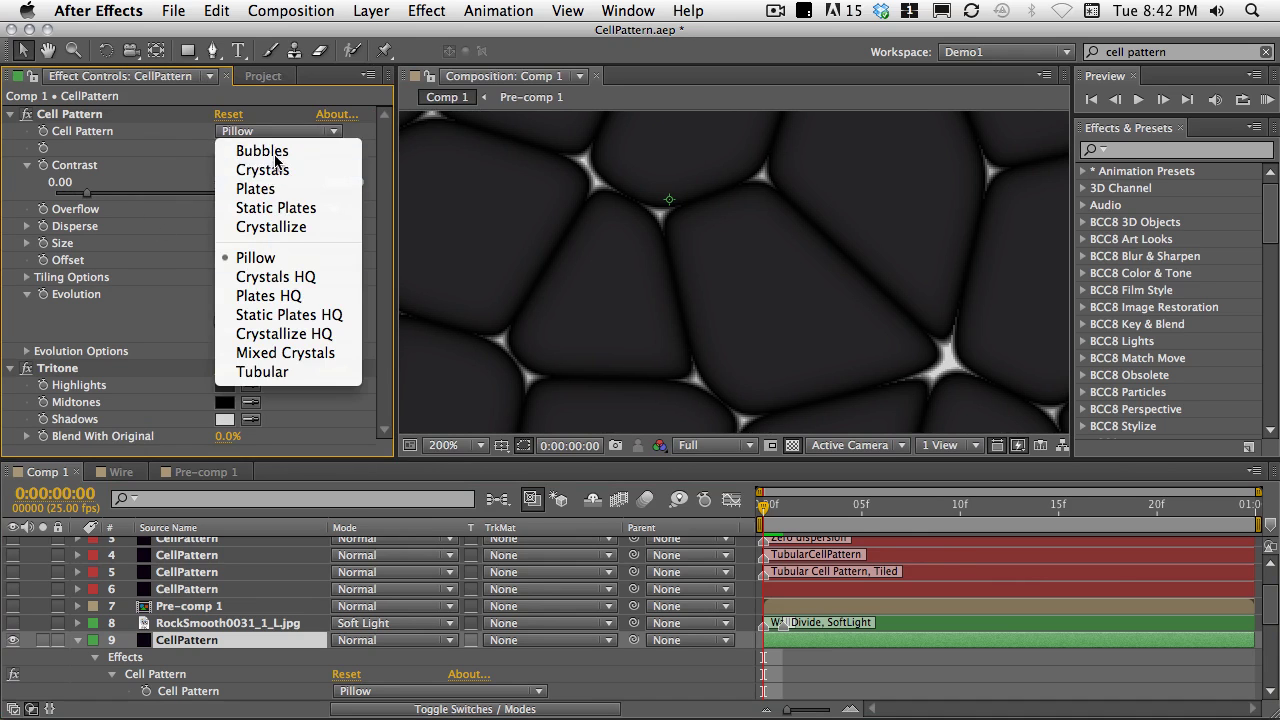
click(262, 151)
scroll(632, 229, down, 2)
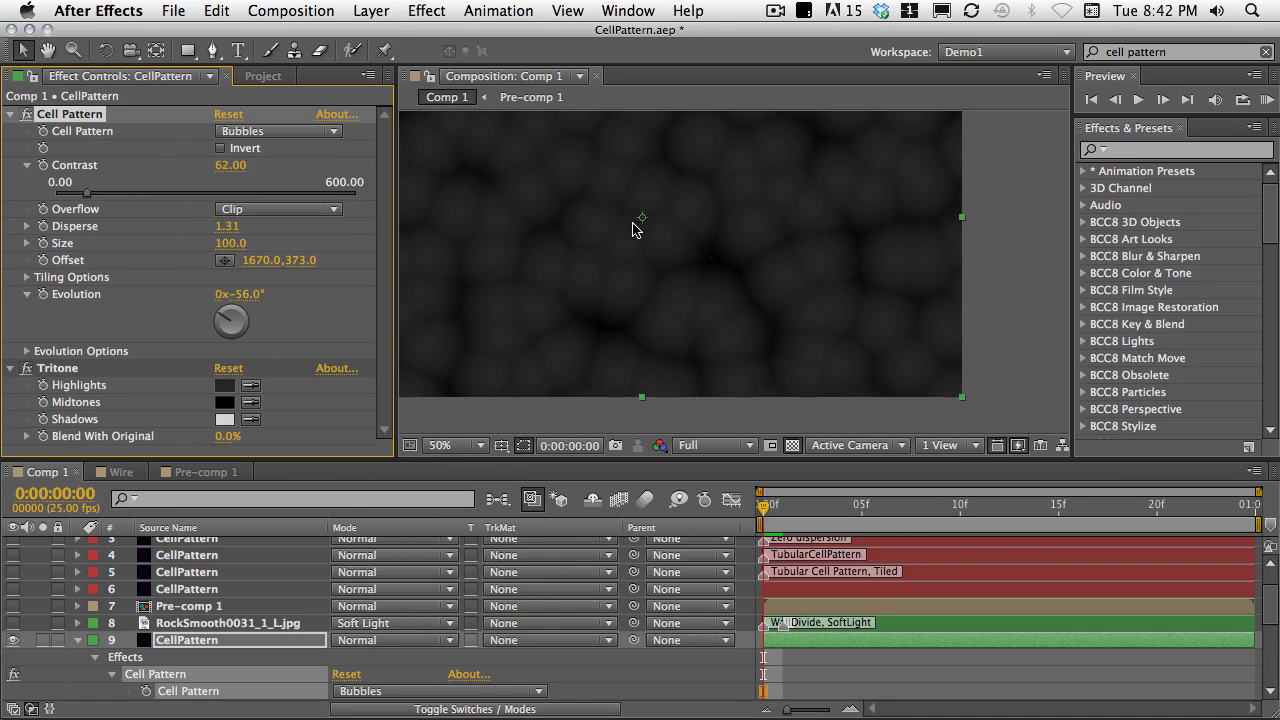
scroll(533, 214, up, 1)
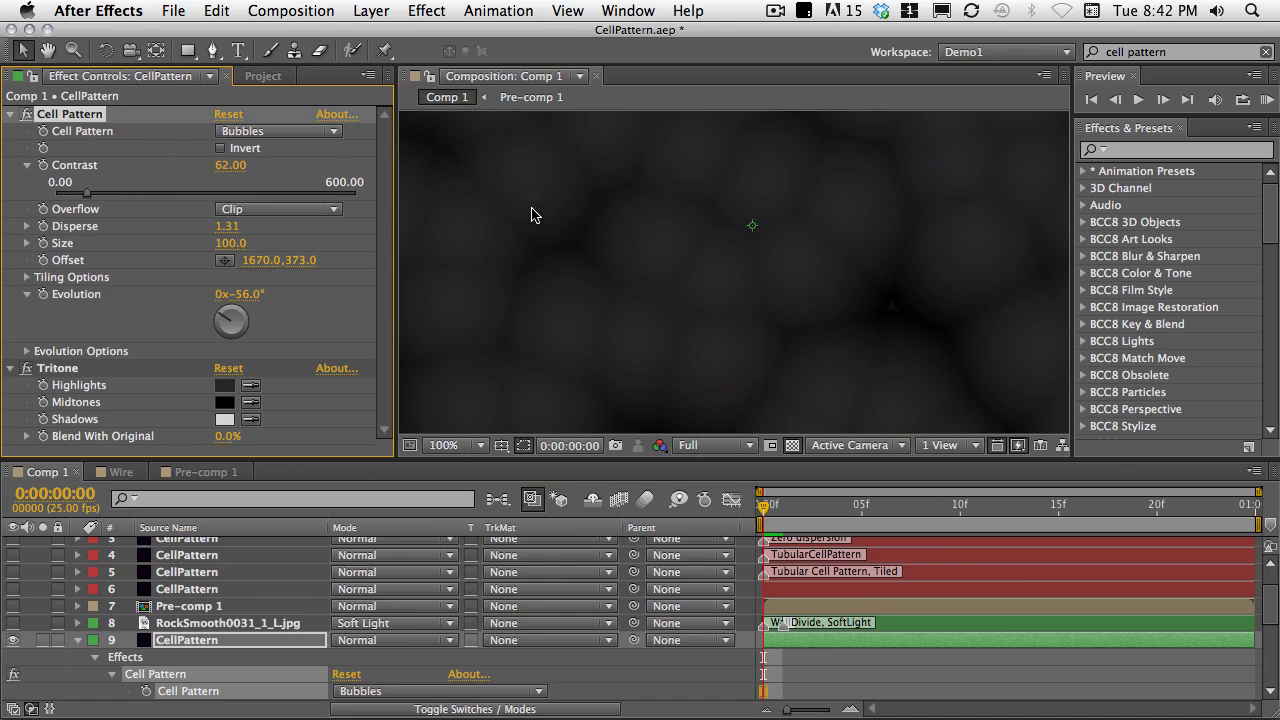
click(258, 131)
click(268, 256)
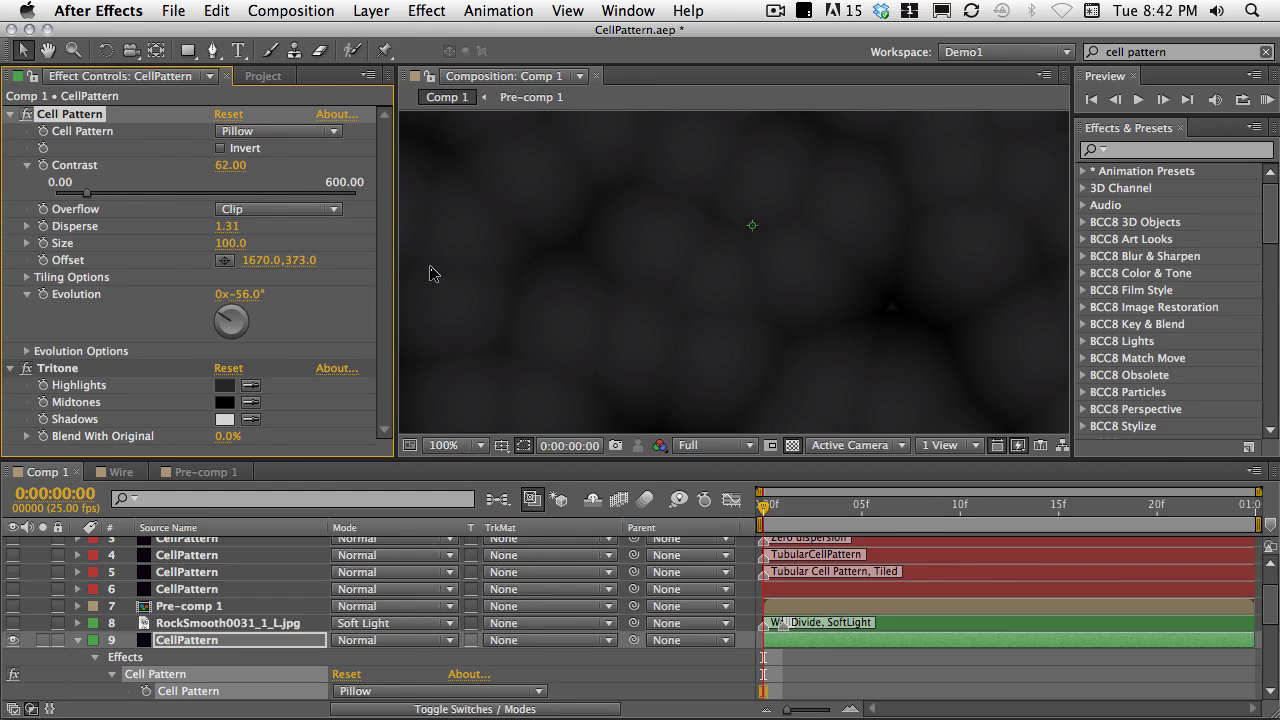
scroll(618, 224, up, 1)
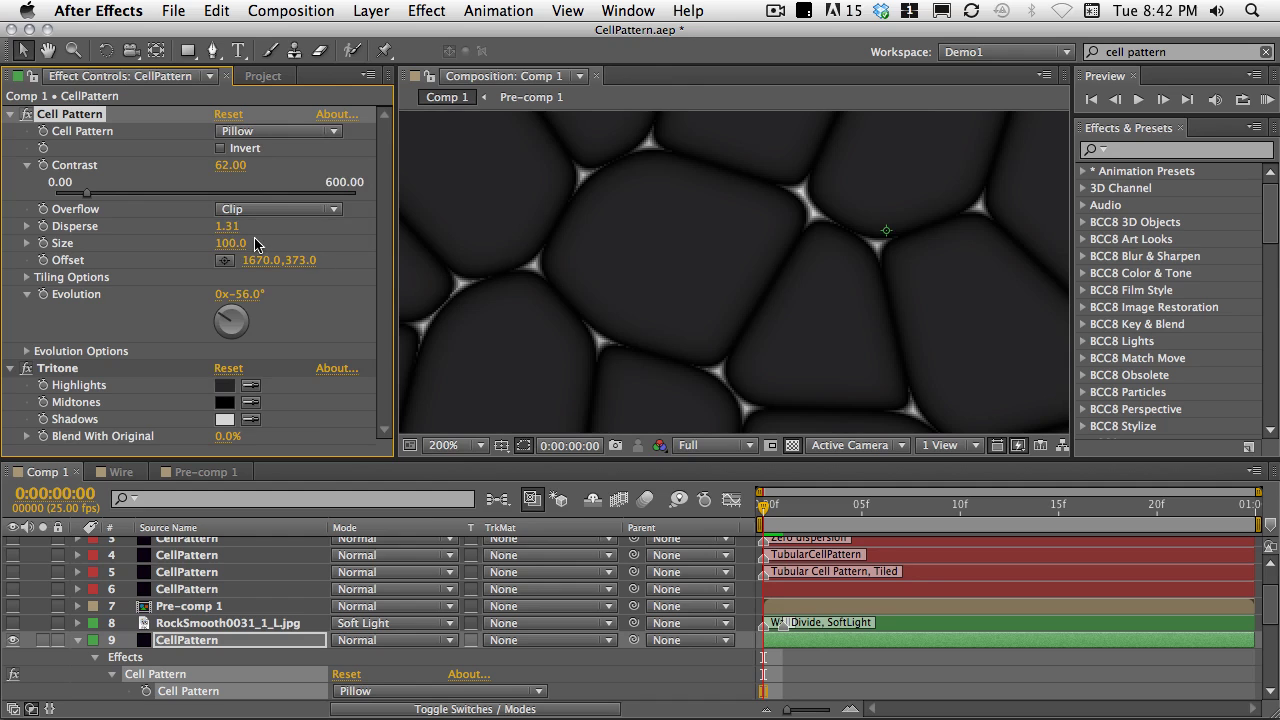
- Try Disperse 0.00 on the Pillow pattern and inspect the resulting cell grid up close
drag(229, 227, 100, 262)
scroll(540, 280, down, 2)
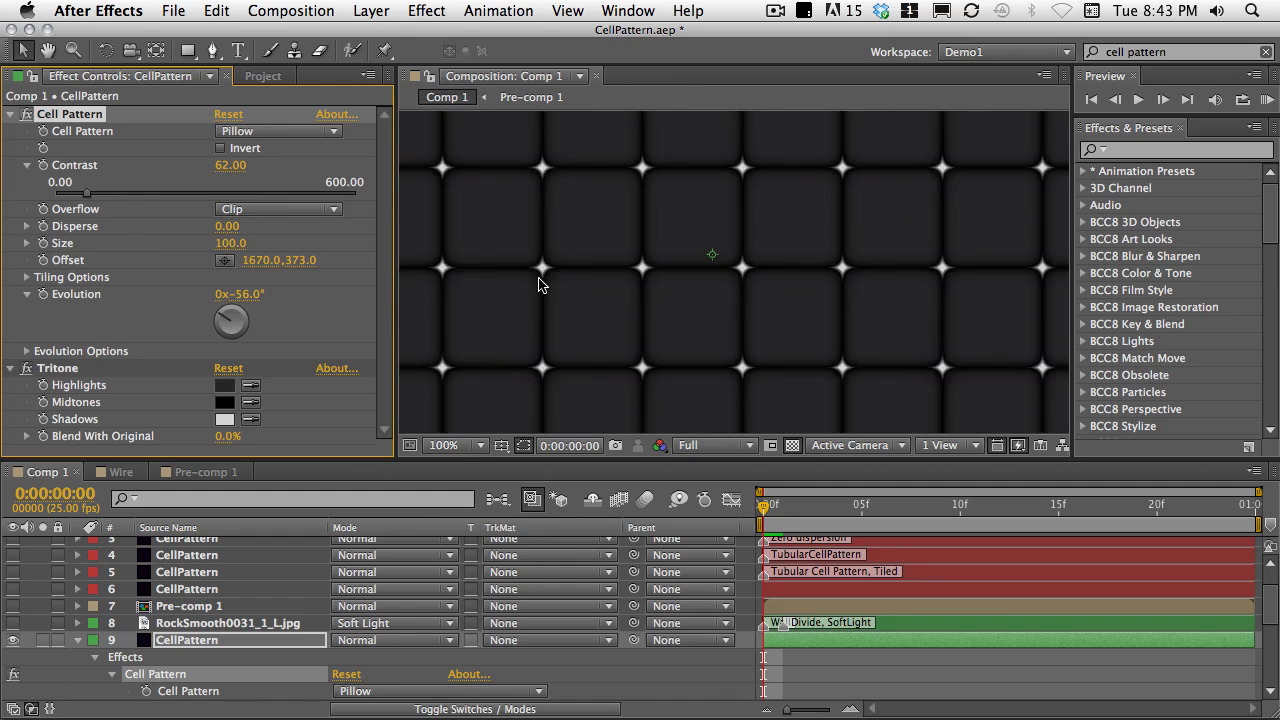
scroll(550, 275, up, 1)
drag(572, 270, 770, 285)
scroll(706, 285, up, 3)
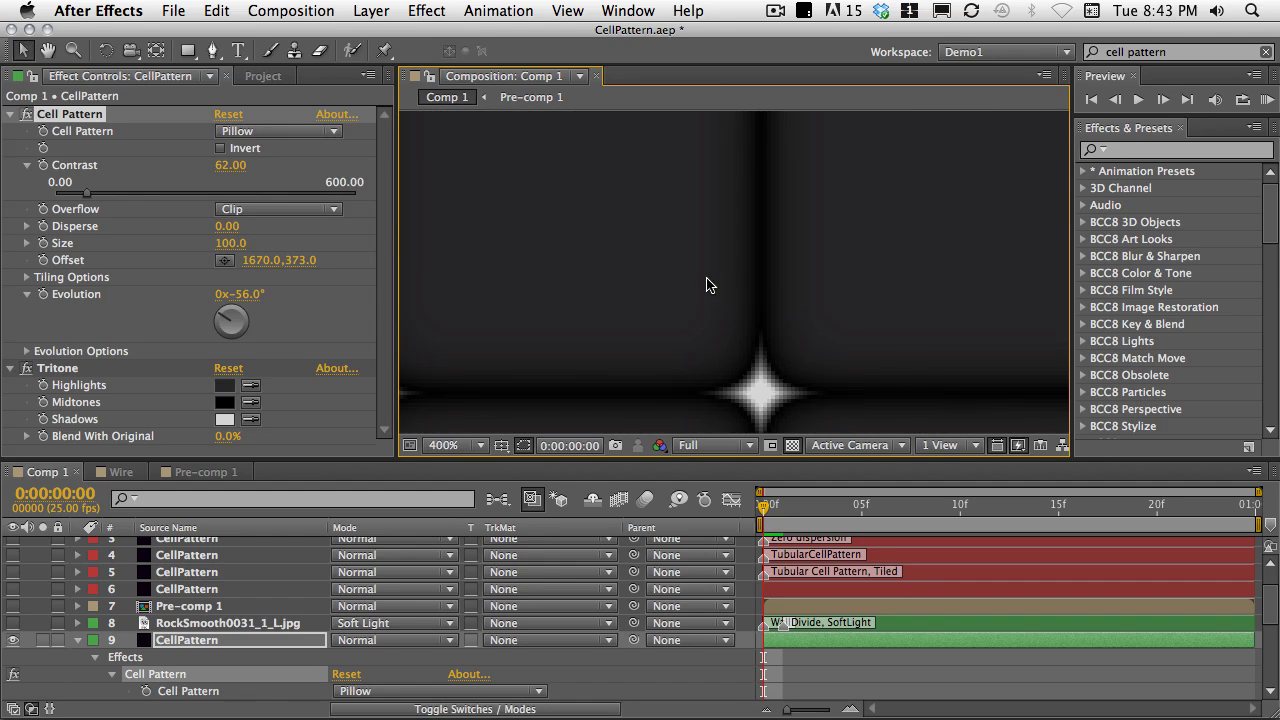
scroll(706, 285, down, 5)
scroll(849, 320, up, 1)
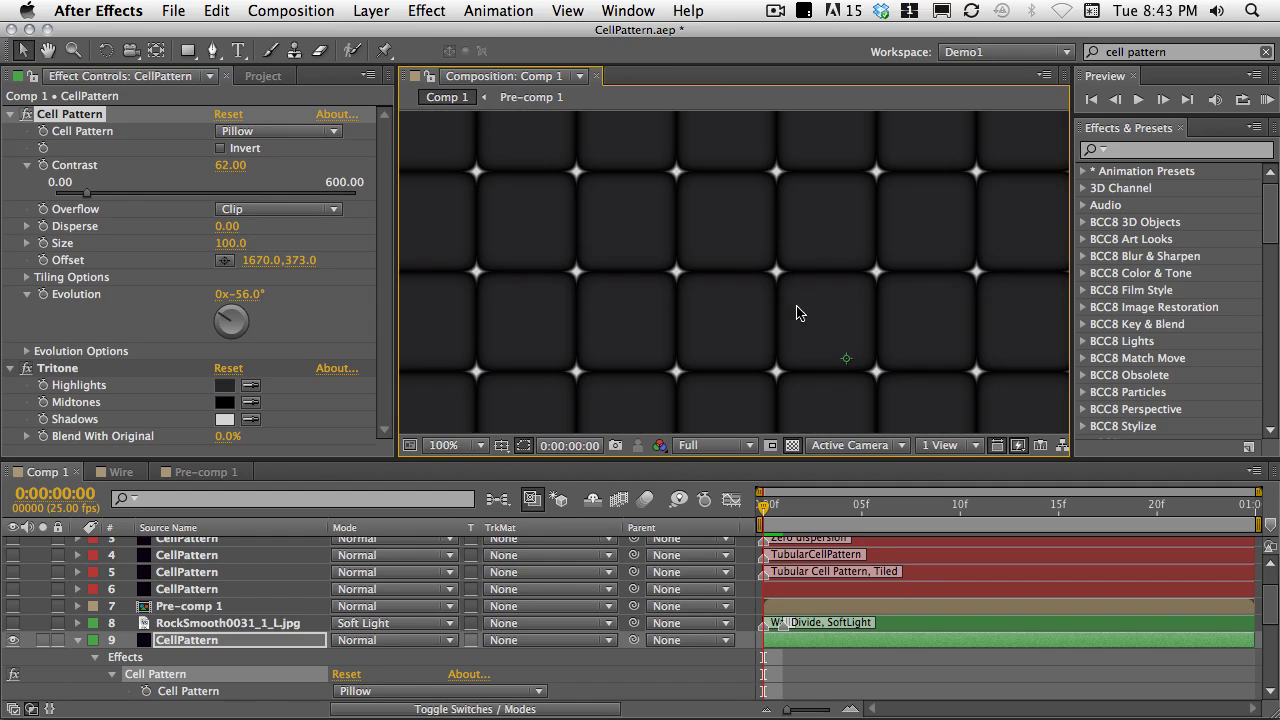
- Set the Pillow pattern's Disperse to 0.77 and compare the layer with Tritone off and on
drag(227, 228, 304, 228)
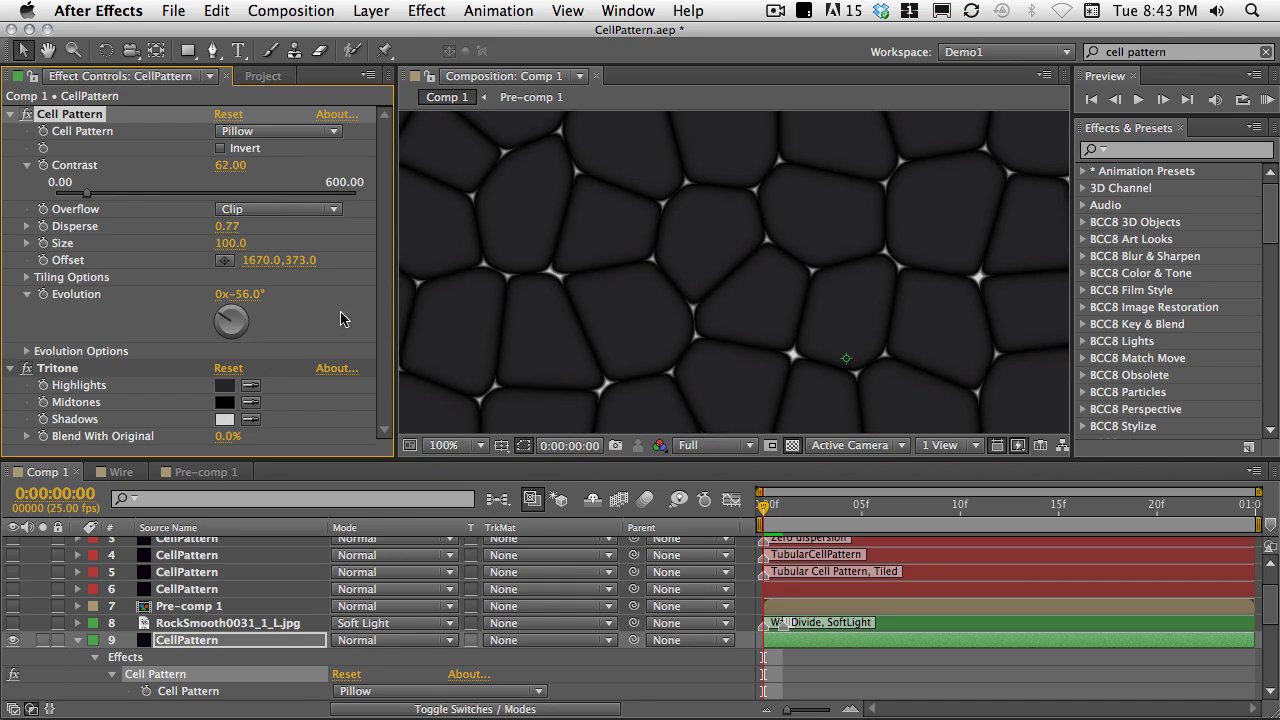
click(27, 369)
click(27, 369)
scroll(578, 207, up, 3)
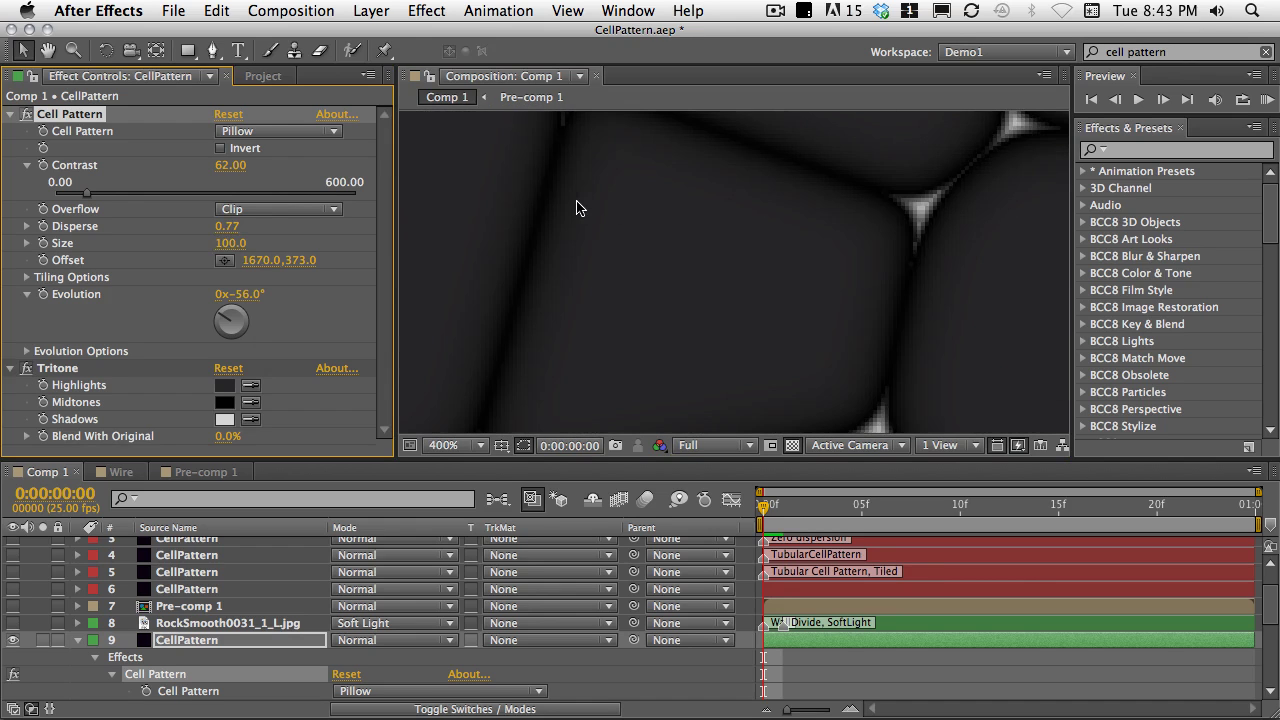
scroll(565, 220, down, 1)
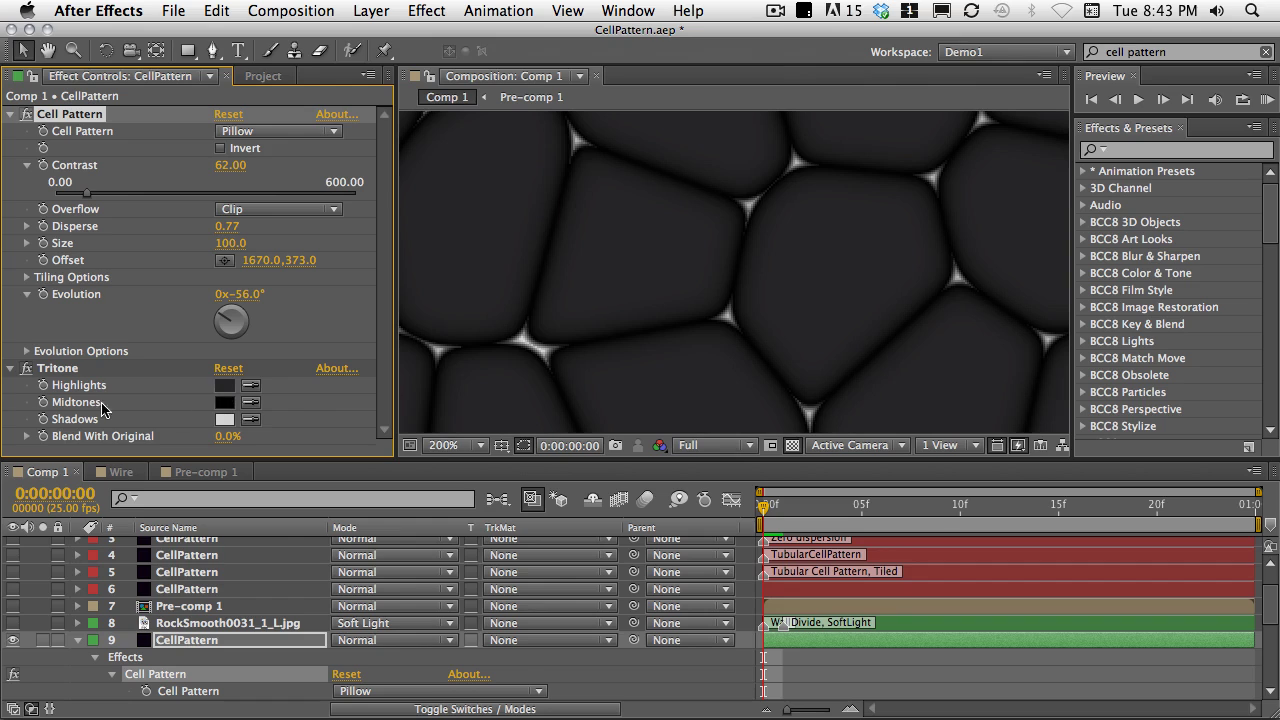
- Turn off Tritone on the CellPattern layer and examine the uncoloured Pillow pattern at several magnifications
click(27, 369)
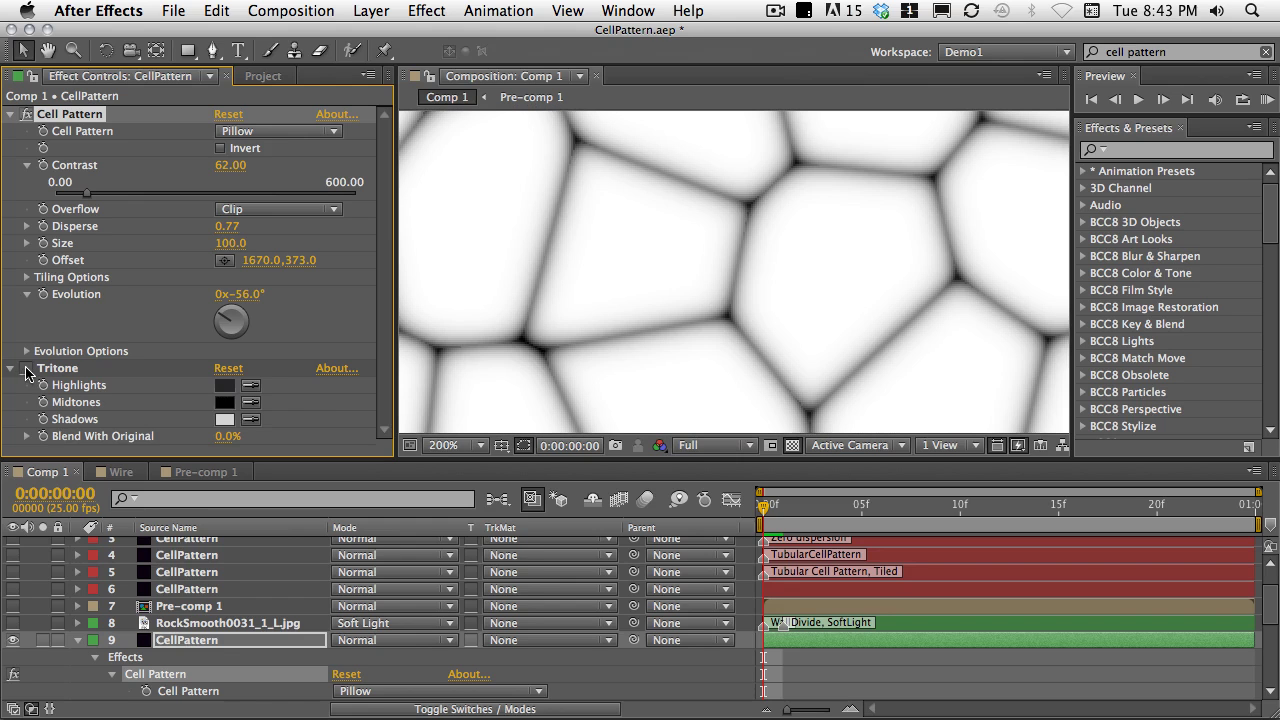
scroll(678, 287, down, 3)
scroll(676, 287, up, 3)
scroll(676, 287, up, 2)
scroll(676, 287, down, 4)
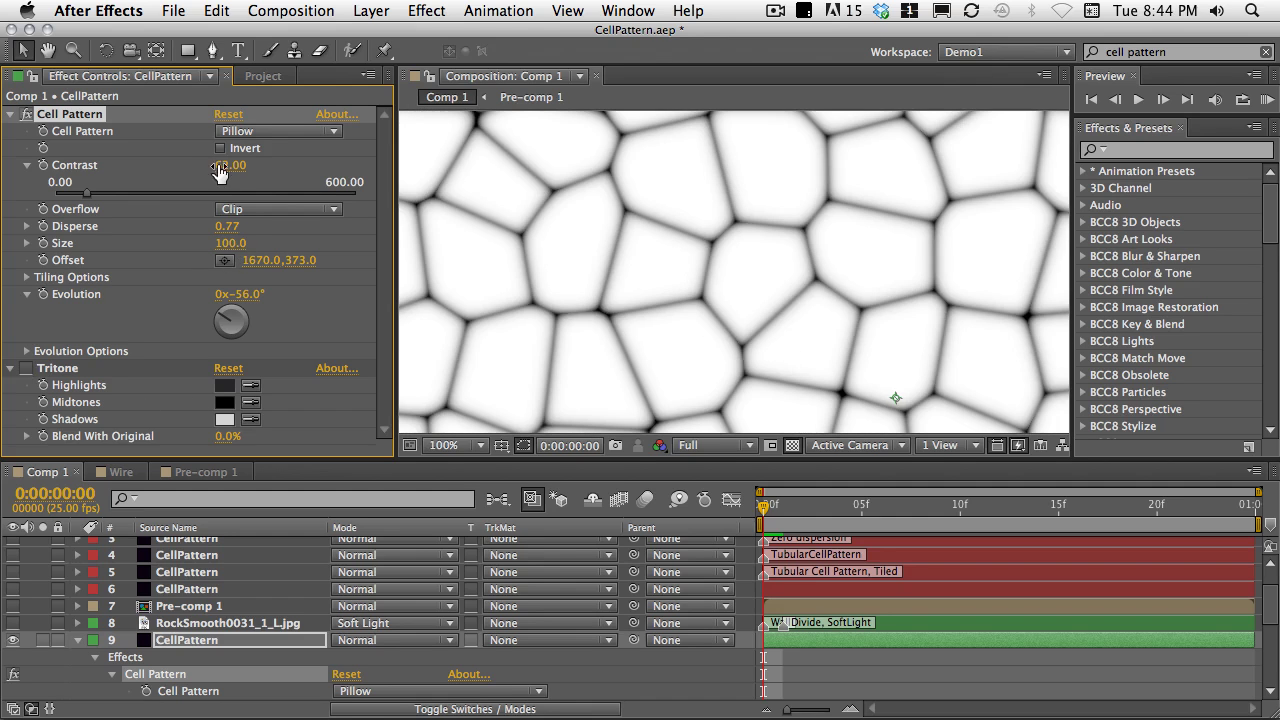
- Try Contrast 183 on the uncoloured Pillow pattern, undo that change, and turn Tritone back on
drag(226, 166, 352, 181)
scroll(706, 256, down, 2)
scroll(714, 256, up, 2)
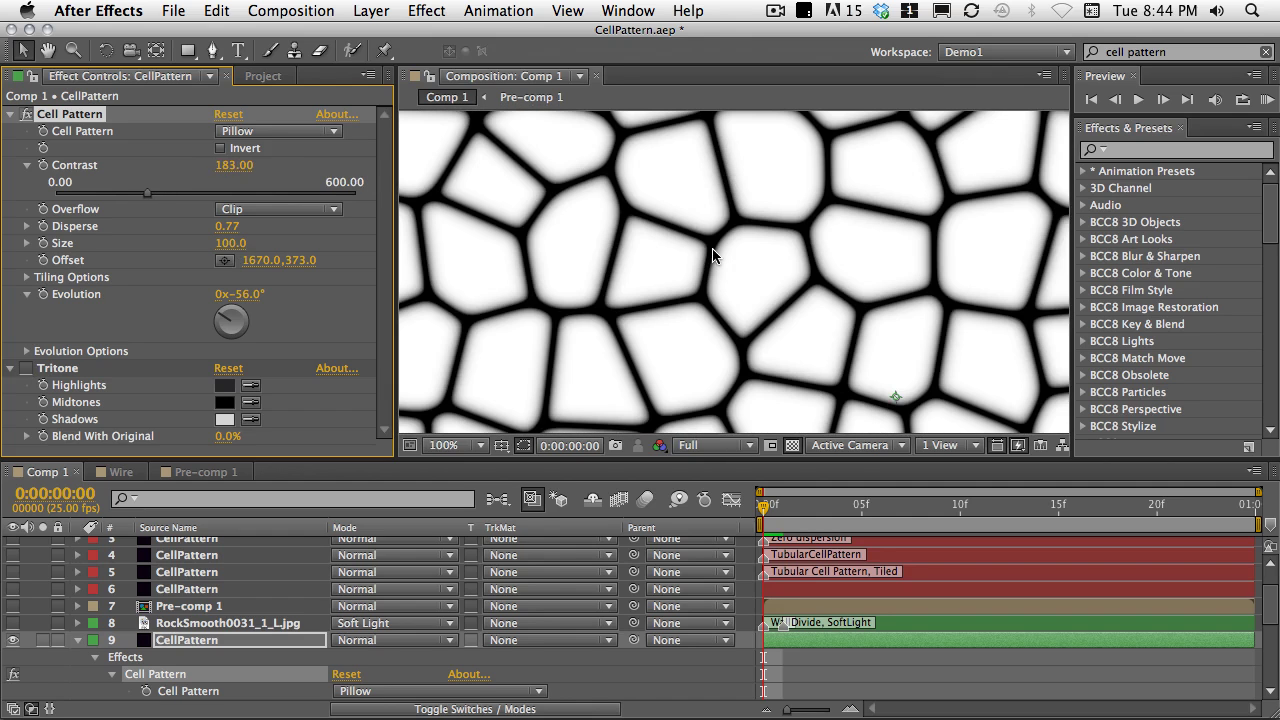
key(super+z)
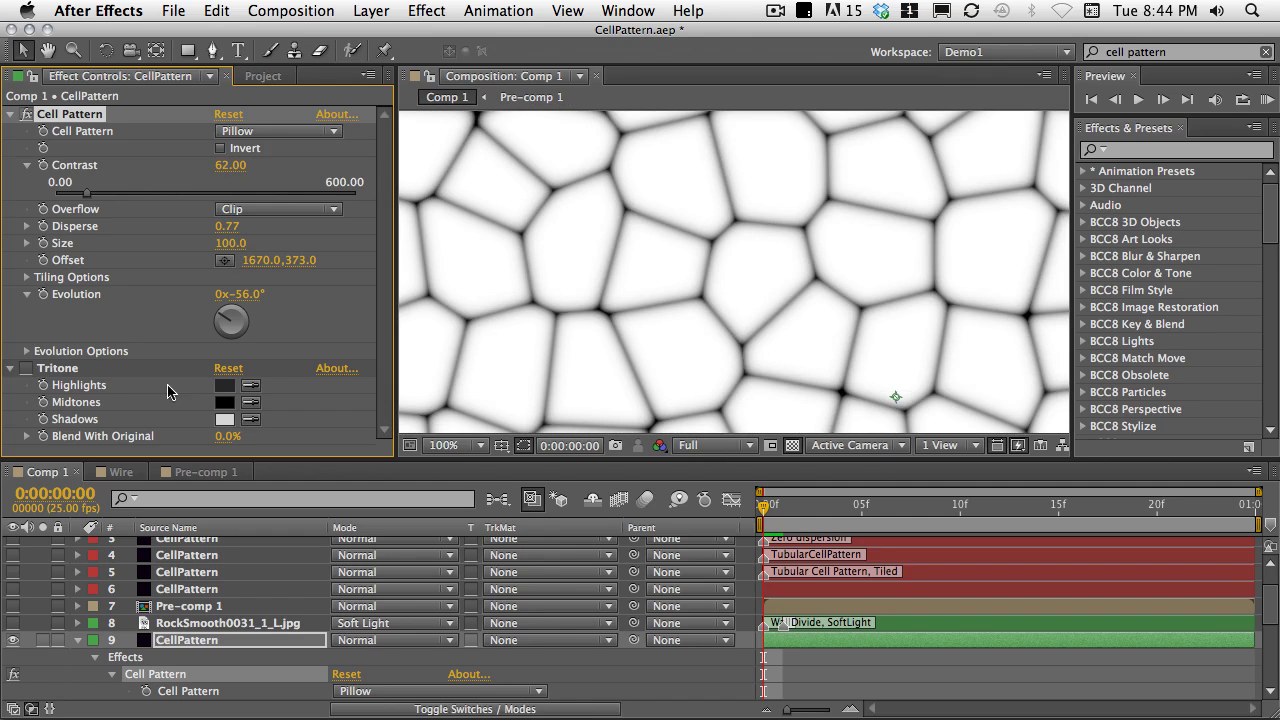
click(25, 369)
scroll(628, 266, up, 3)
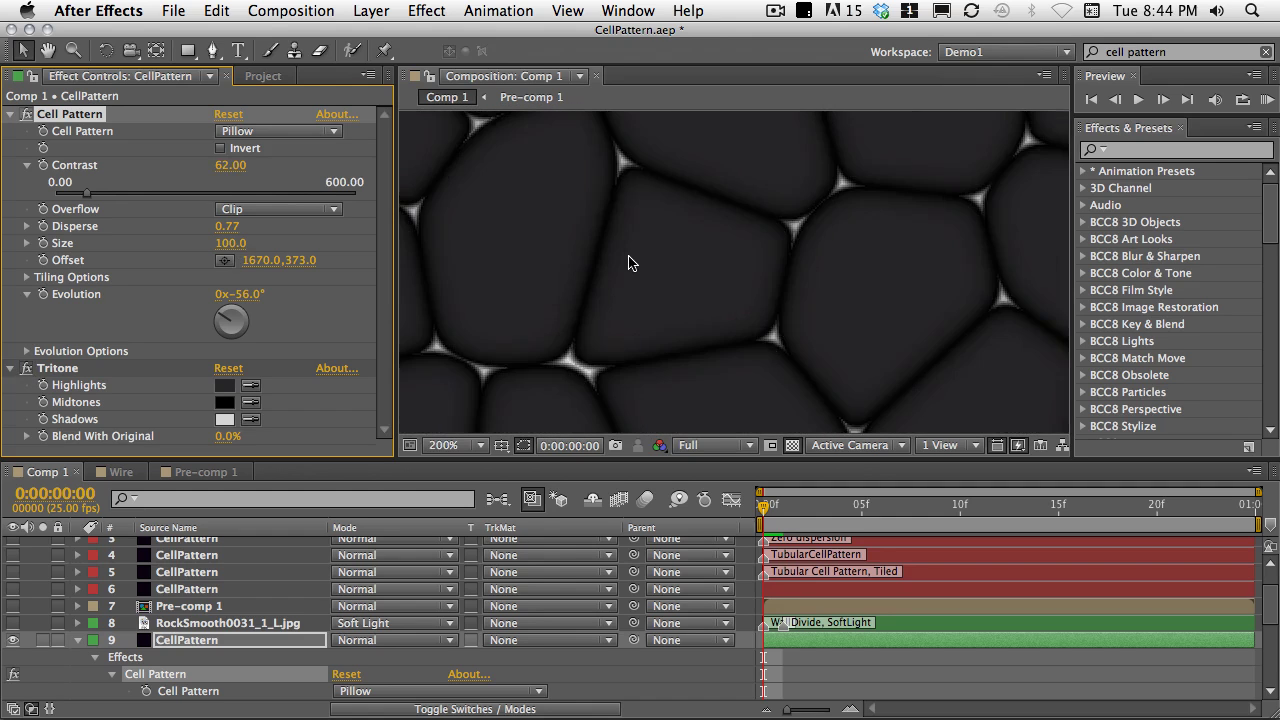
- Turn on the RockSmooth0031_1_L.jpg layer over the CellPattern layer to texture the cells with rock
scroll(634, 262, down, 3)
scroll(776, 263, up, 3)
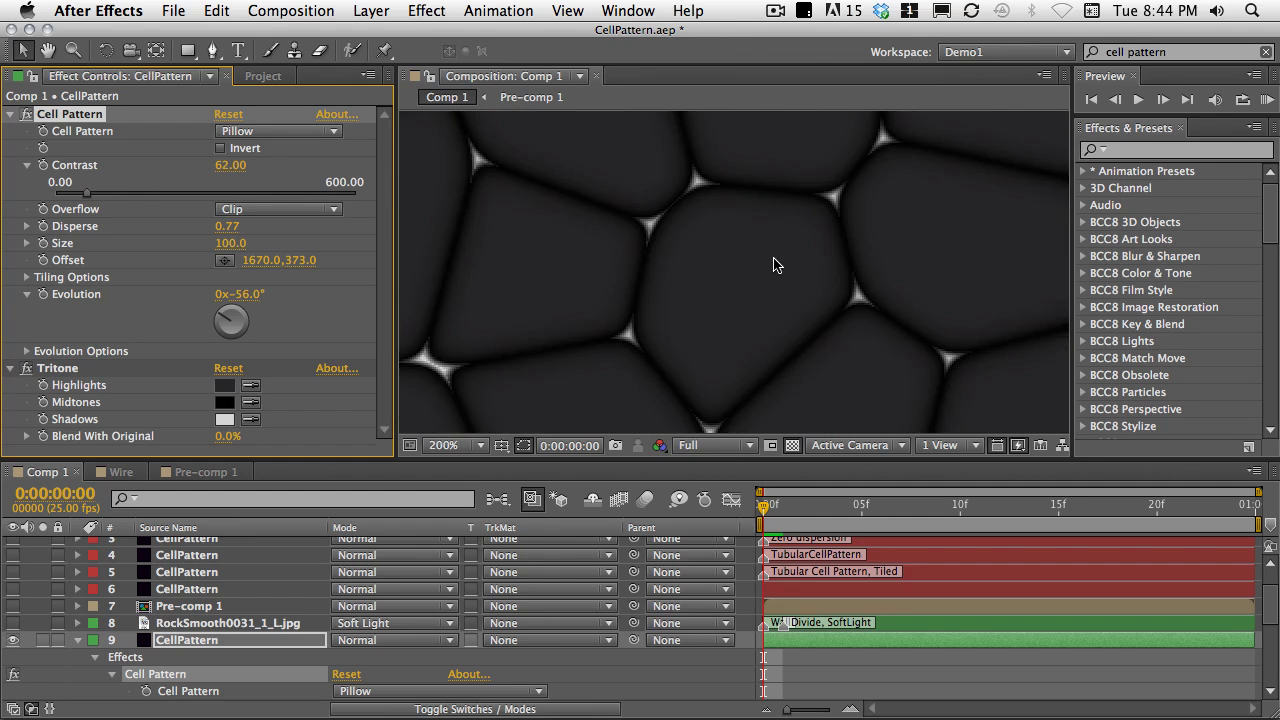
scroll(774, 263, down, 3)
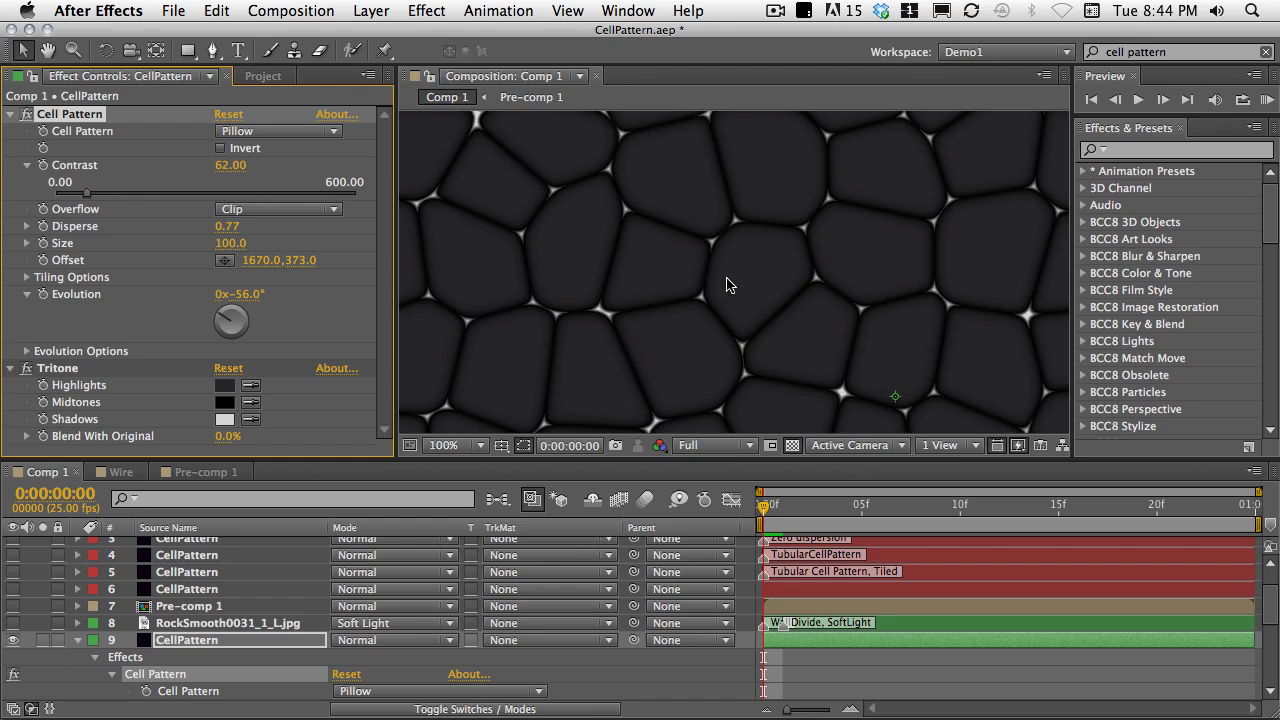
click(185, 624)
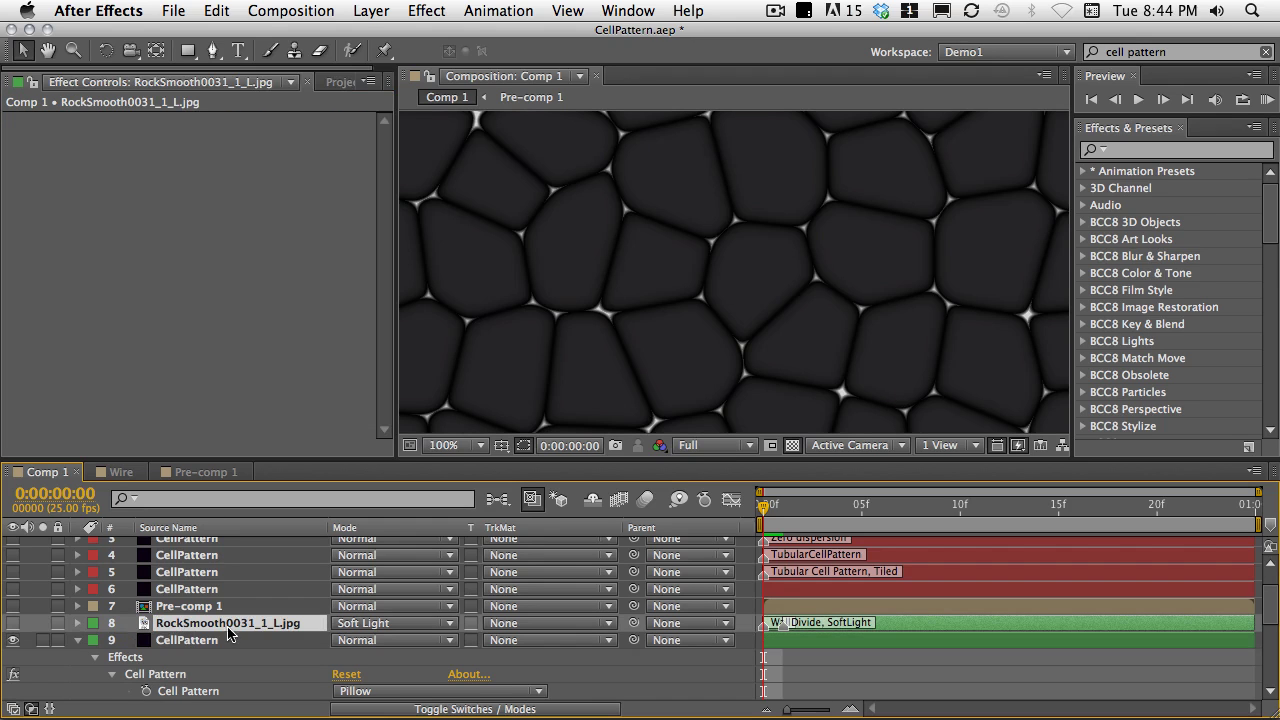
click(13, 623)
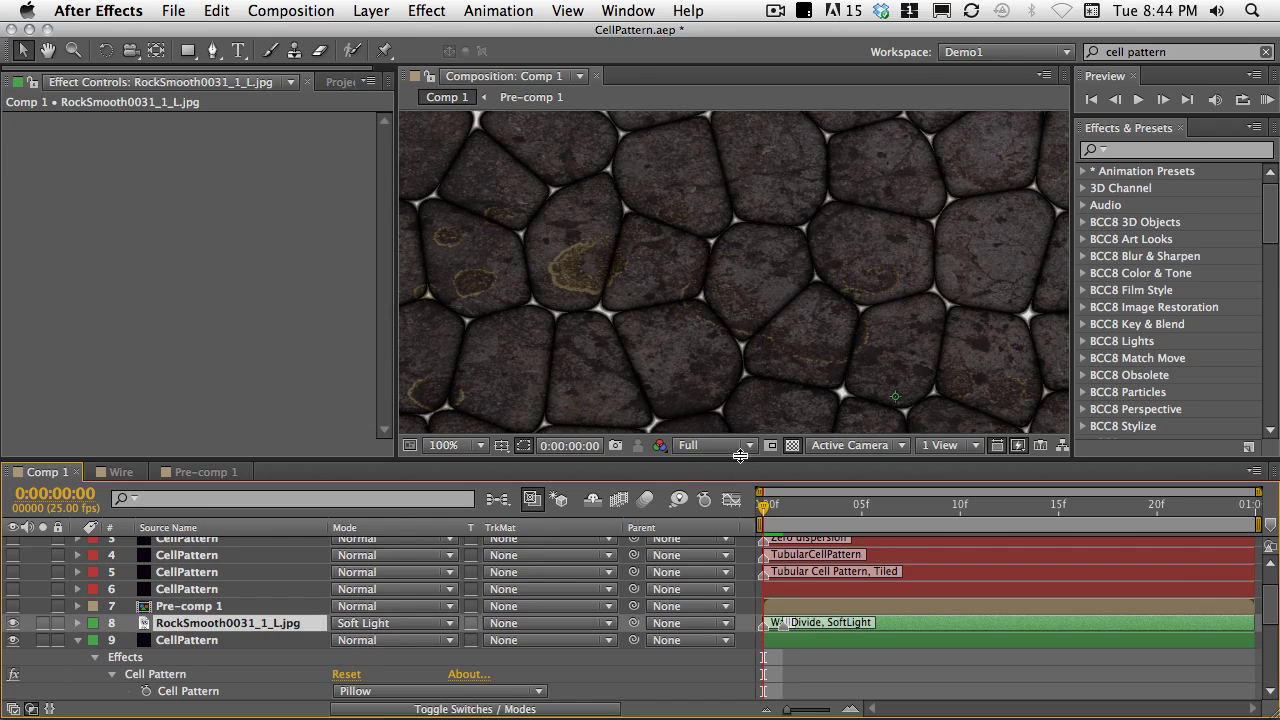
- Enlarge the composition view and examine the textured rock wall across the frame
drag(745, 459, 745, 688)
key(h)
drag(677, 443, 661, 387)
key(v)
drag(396, 377, 137, 364)
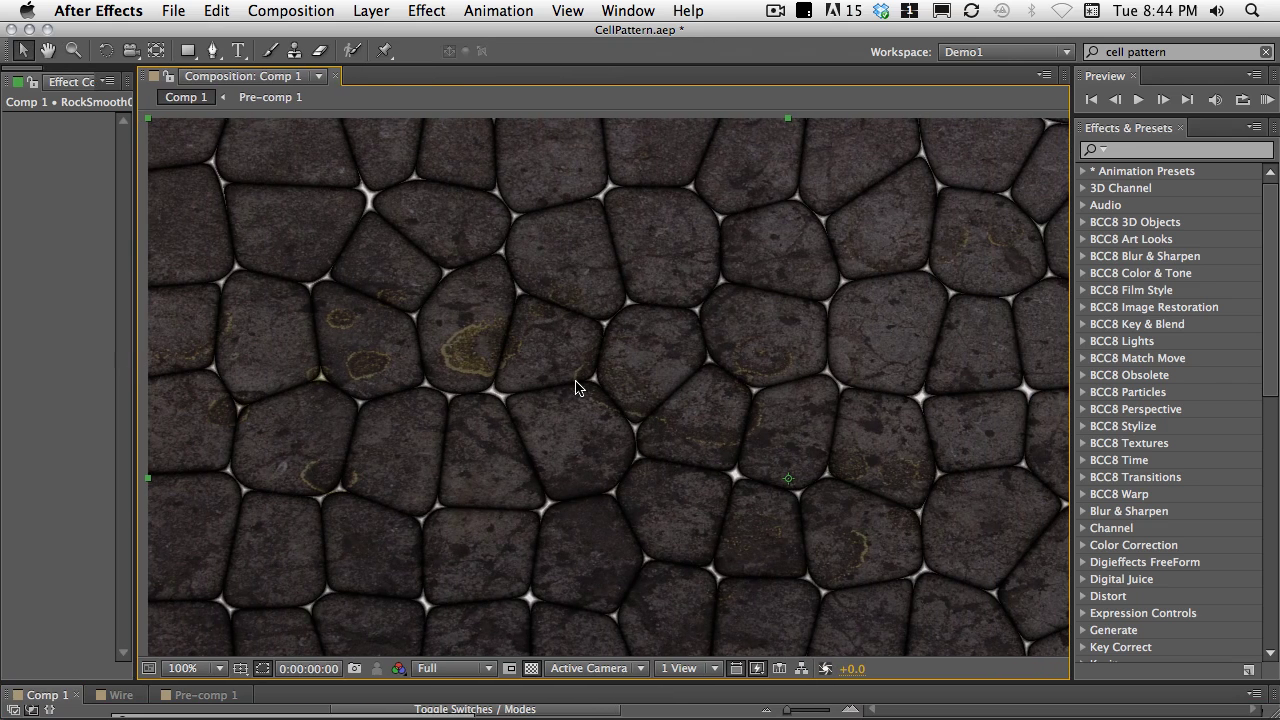
scroll(576, 388, down, 2)
scroll(576, 388, up, 2)
key(space)
drag(689, 431, 808, 251)
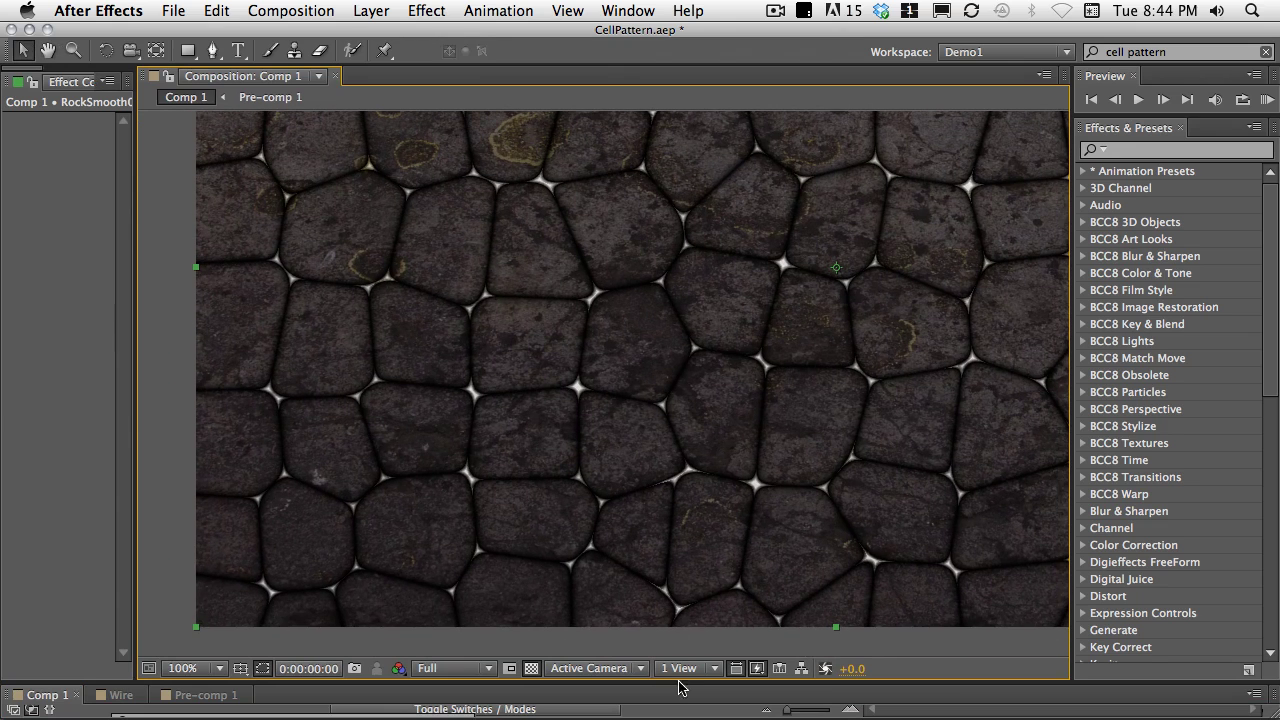
- Set the RockSmooth0031_1_L.jpg layer's blending mode to Divide and examine the resulting stones in an enlarged view
drag(686, 684, 745, 408)
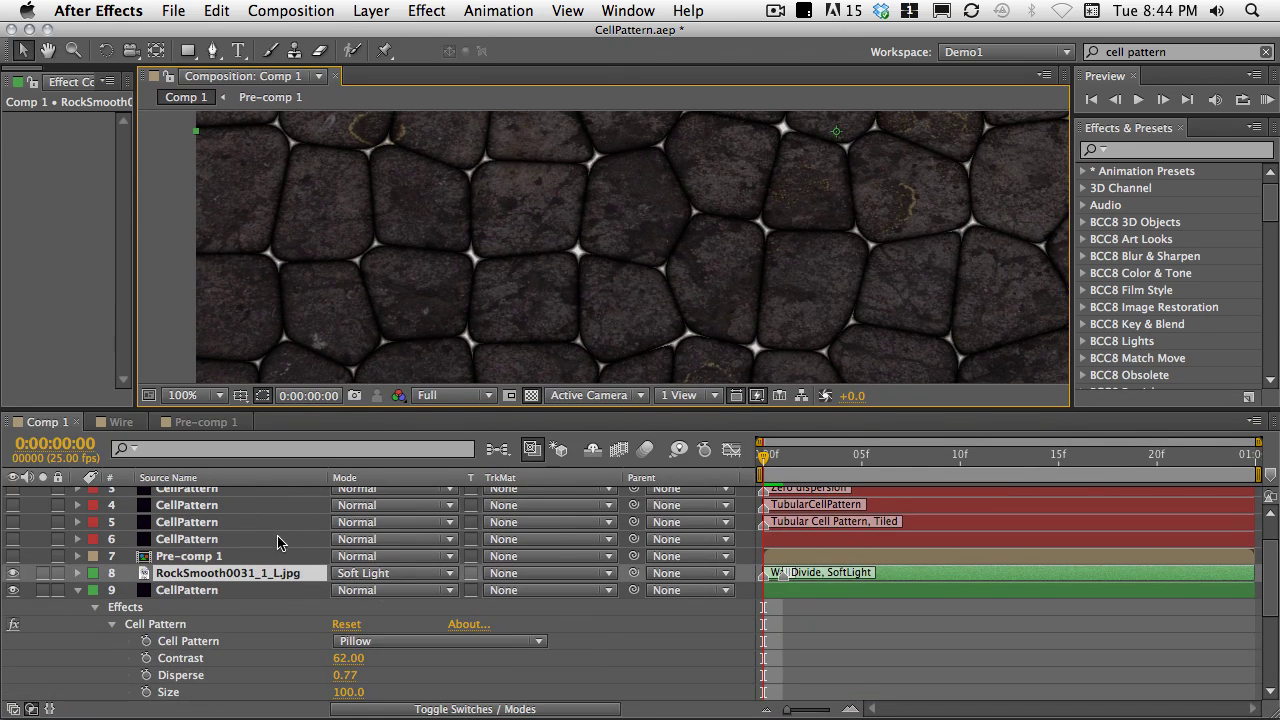
click(378, 578)
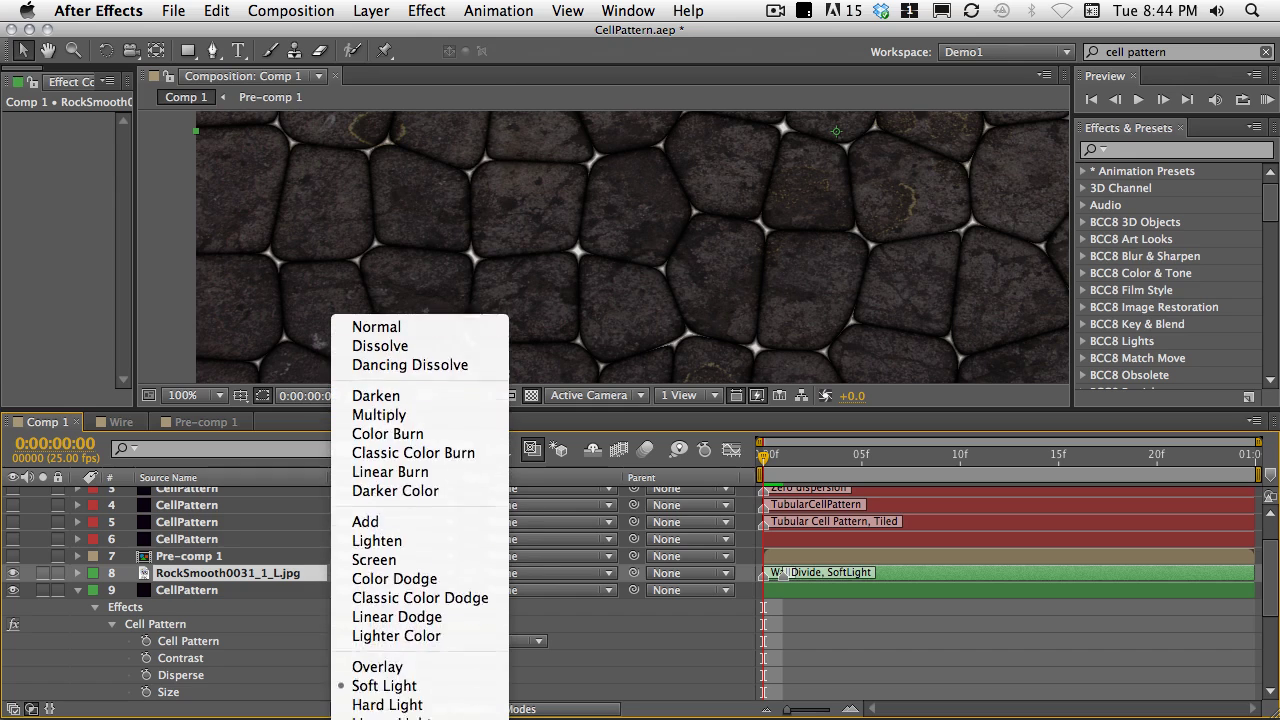
click(385, 619)
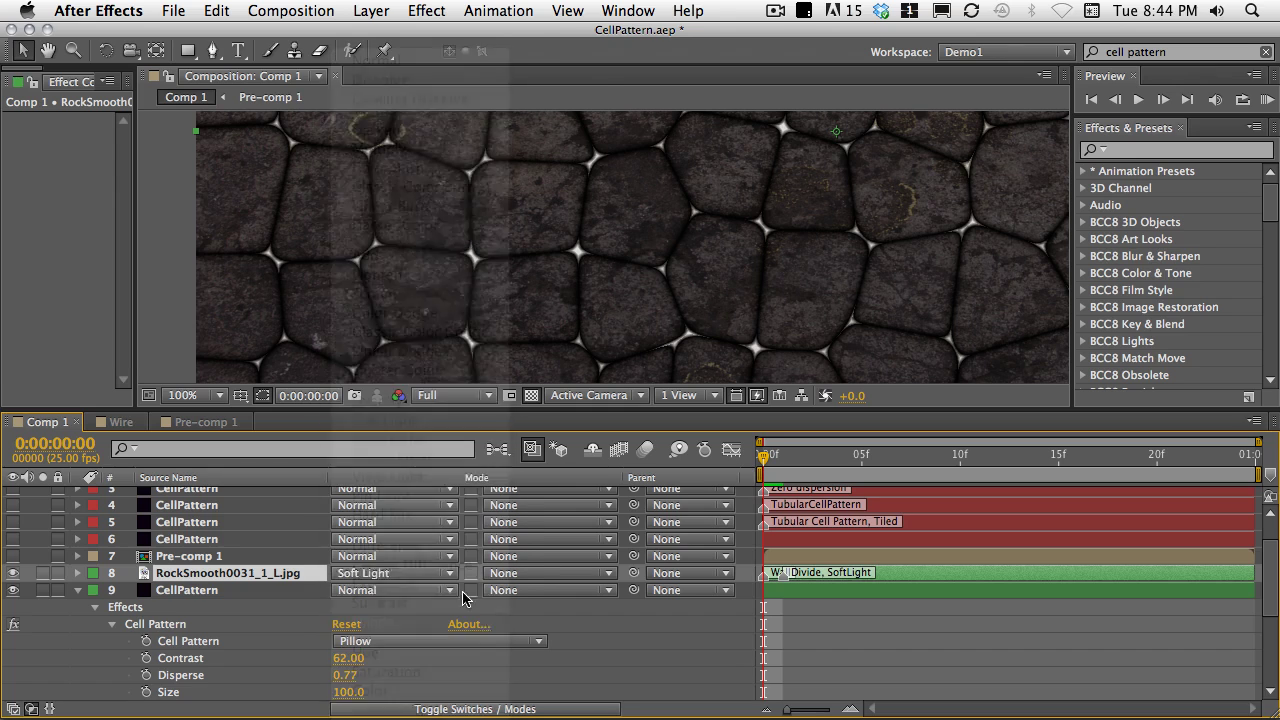
drag(745, 414, 806, 716)
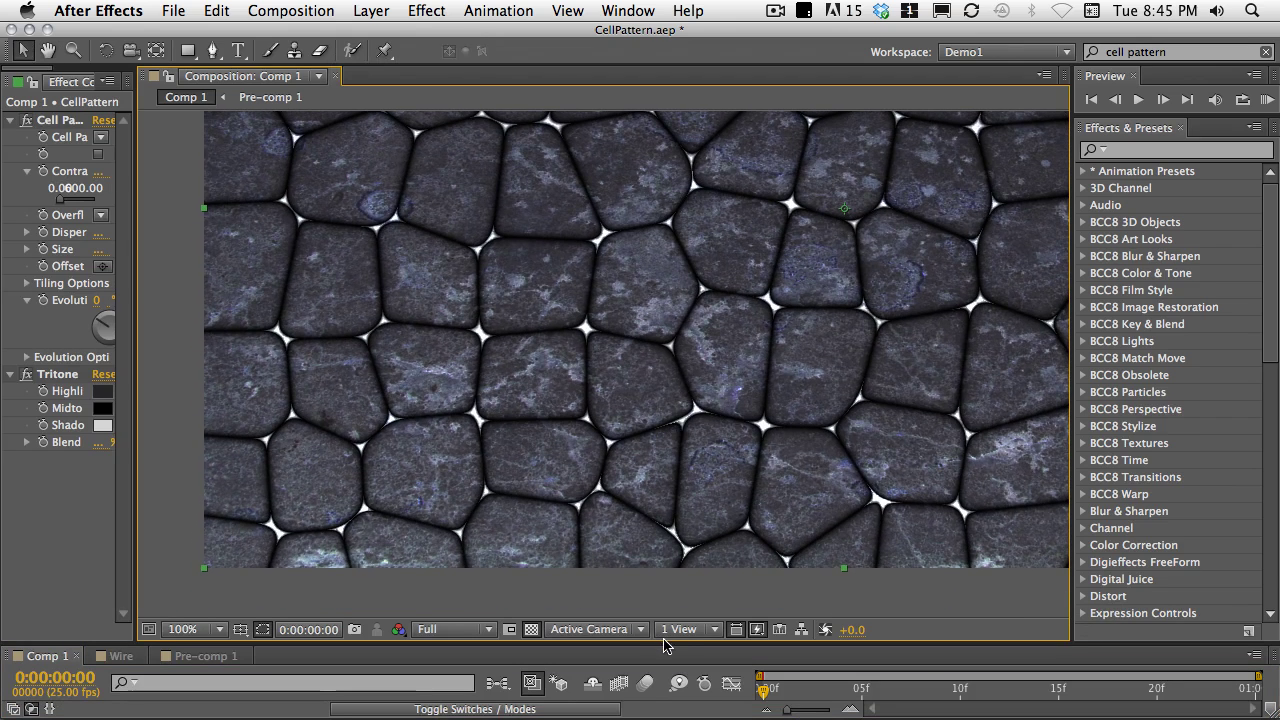
drag(668, 641, 672, 449)
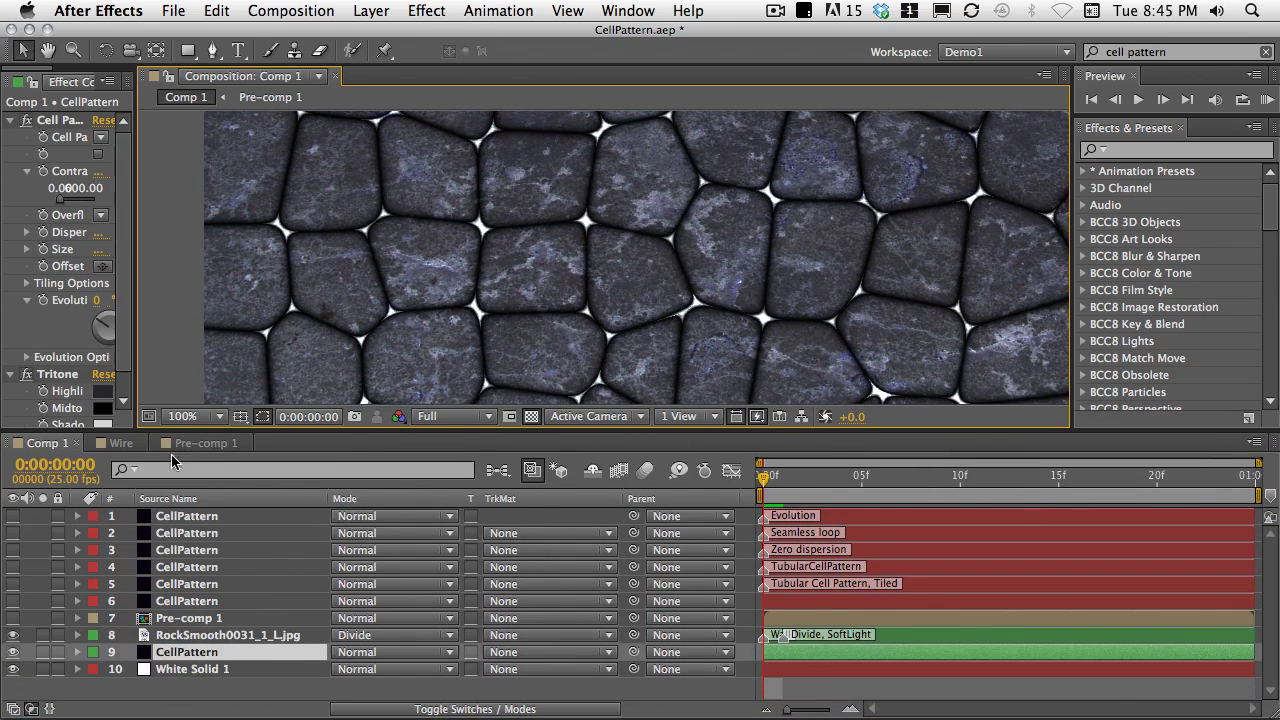
- Open the Wire composition and enlarge its view to examine the finished look
click(122, 443)
drag(561, 430, 610, 526)
key(h)
drag(600, 399, 631, 334)
key(v)
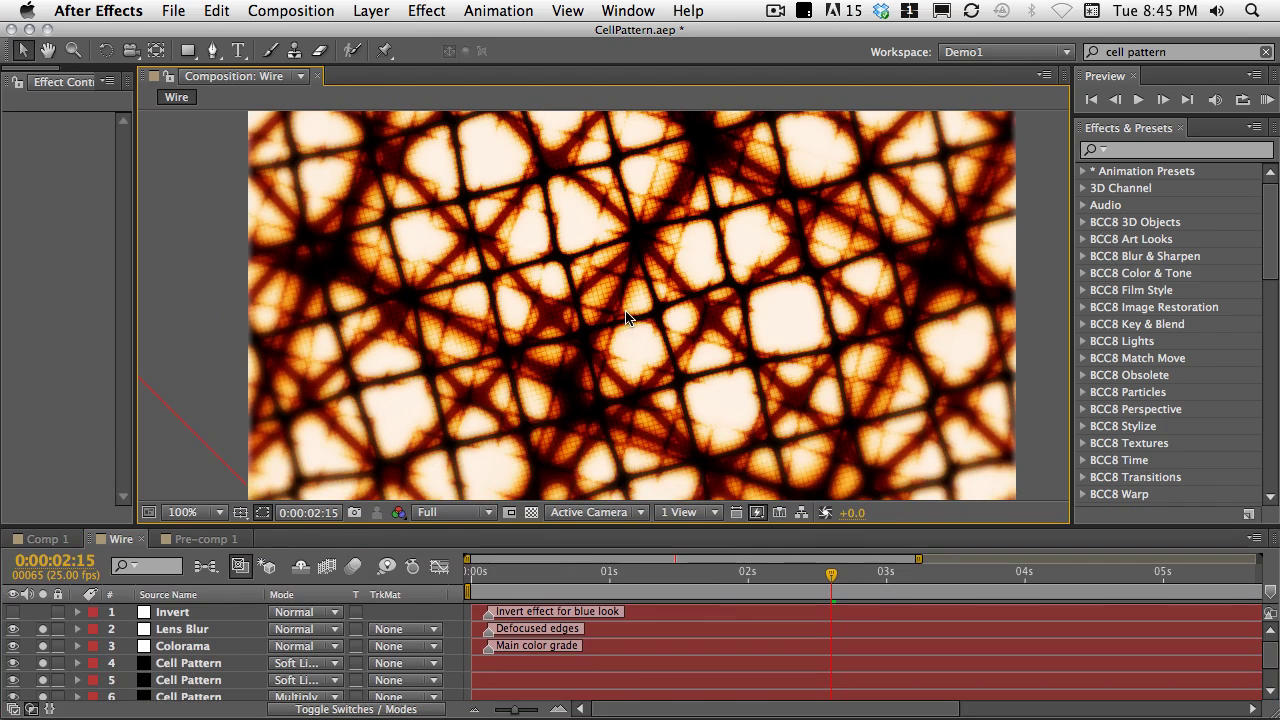
key(h)
drag(636, 675, 662, 546)
key(v)
- Solo the Wire composition's Cell Pattern layers cumulatively from layer 8 up to layer 4, widening the effect settings for reference
alt+click(43, 691)
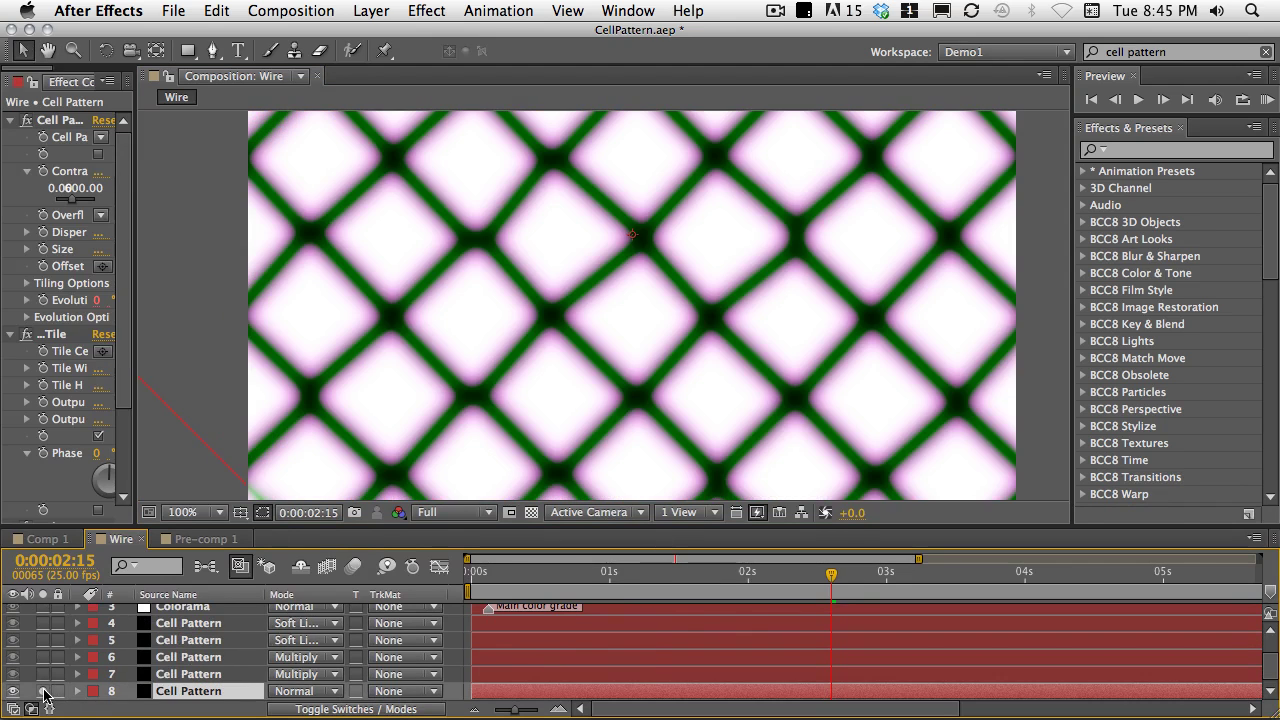
drag(140, 420, 365, 410)
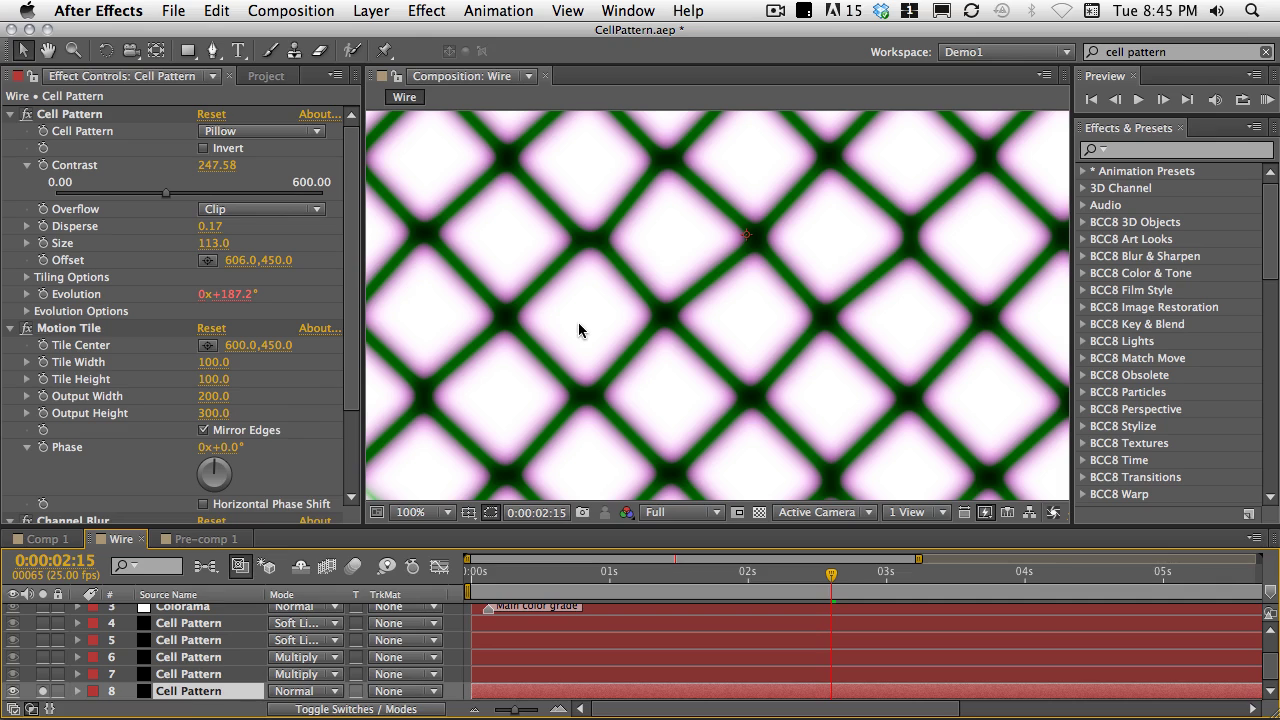
click(43, 675)
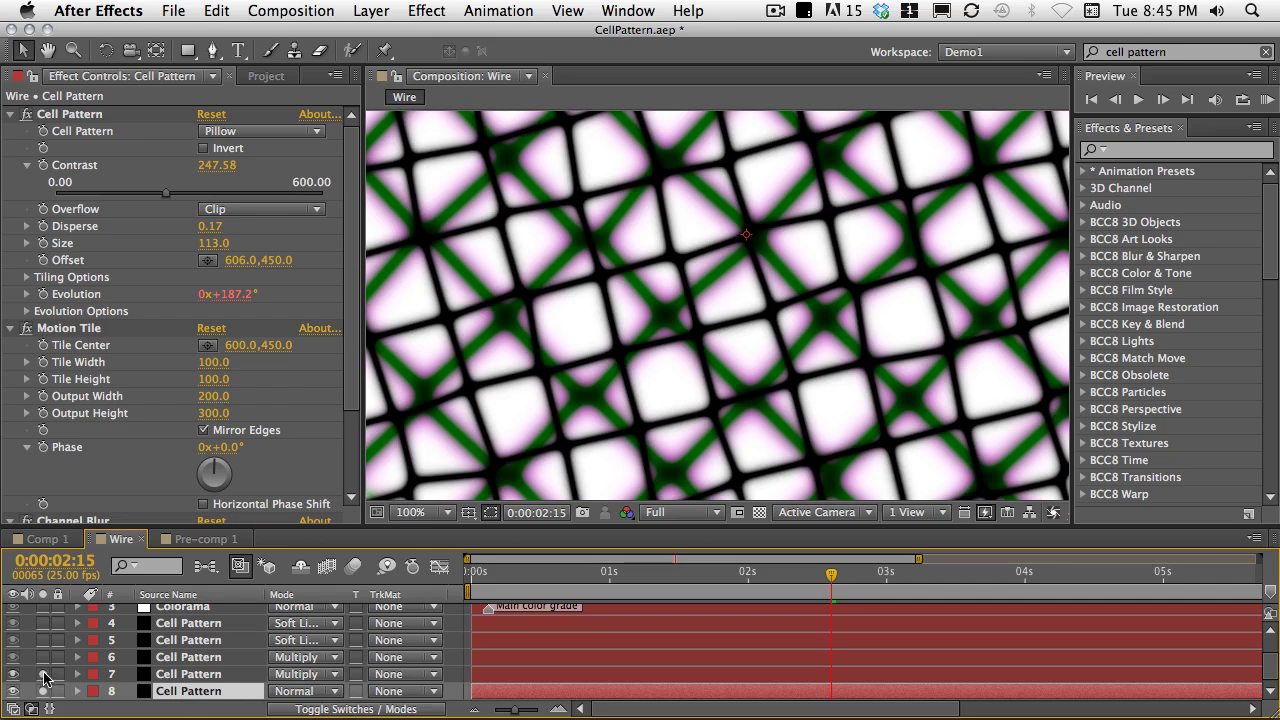
click(44, 657)
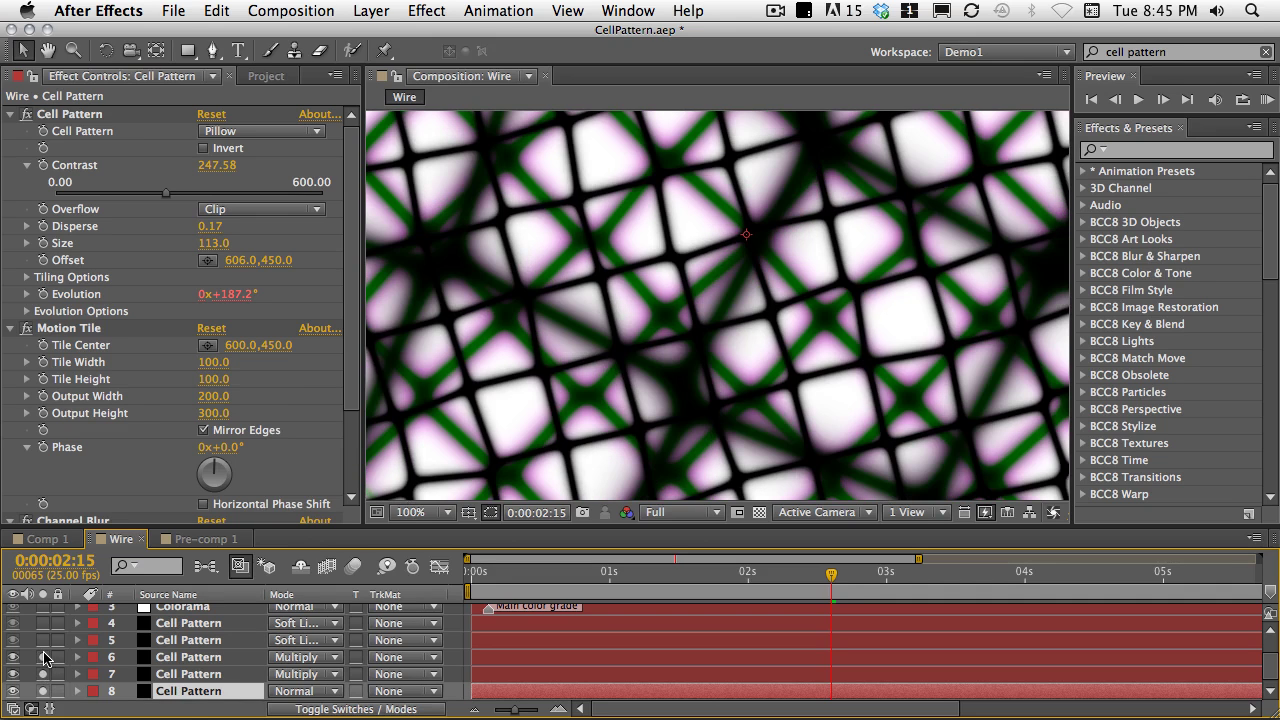
click(43, 641)
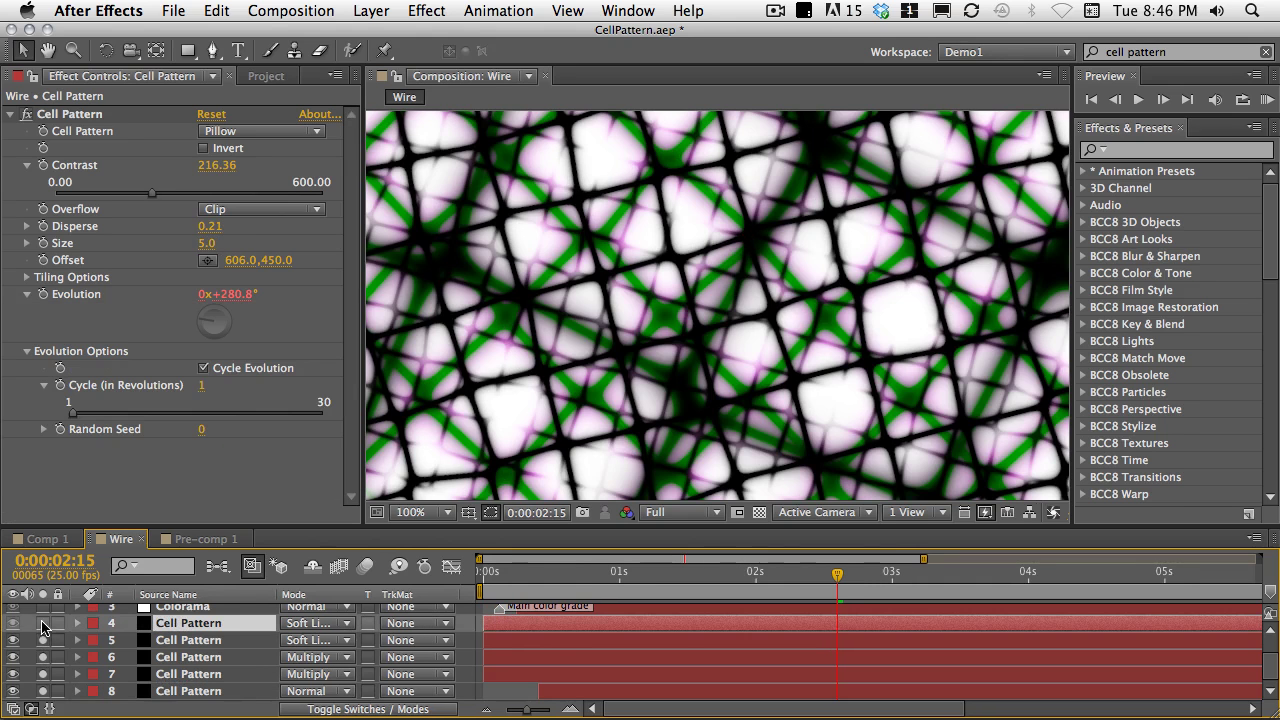
click(43, 623)
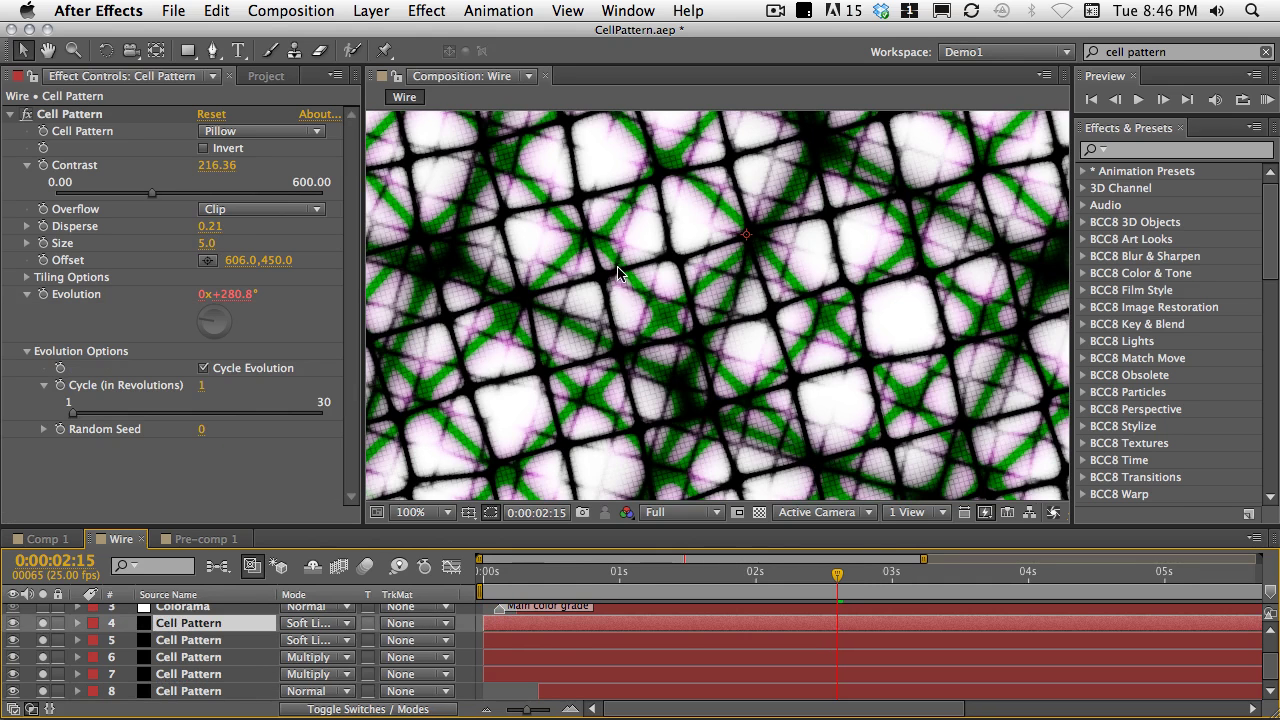
- Inspect the stacked cell patterns up close, and add the Colorama layer to the soloed layers
scroll(617, 271, up, 4)
scroll(617, 271, down, 4)
scroll(190, 655, up, 2)
click(43, 635)
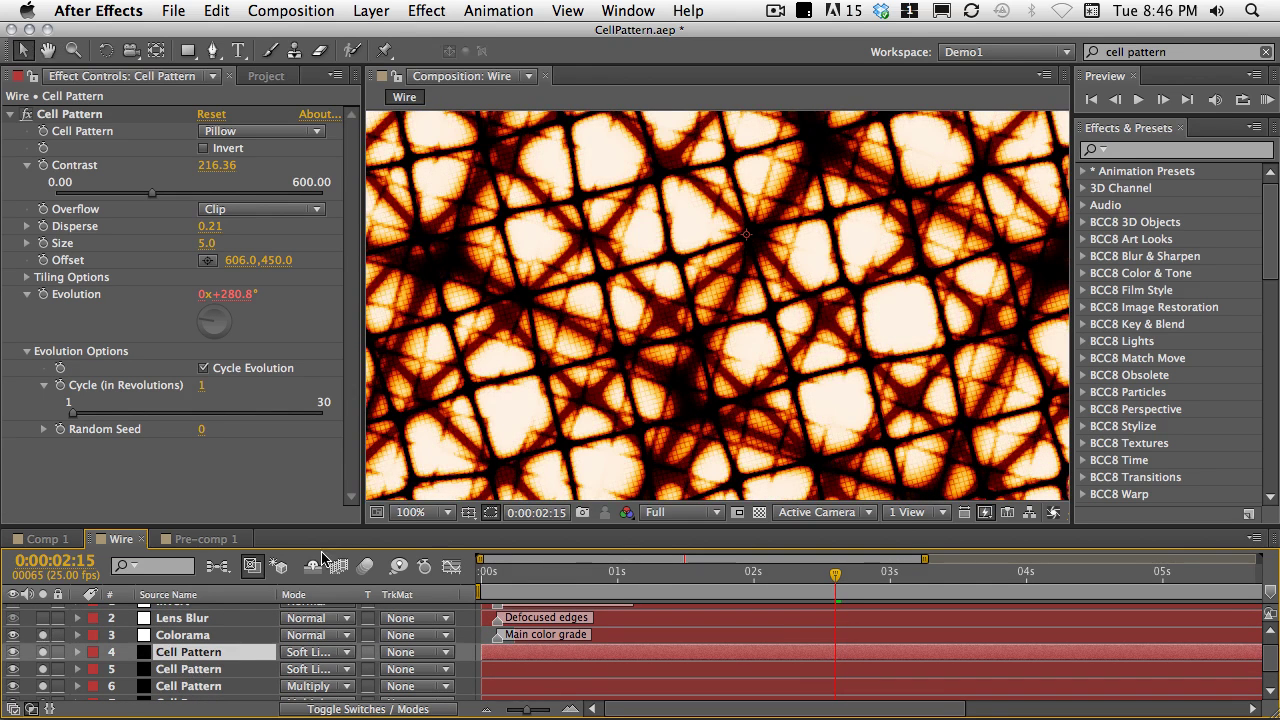
- Solo the Lens Blur layer as well, inspect the defocused frame edges, and compare them with its solo off and on
key(h)
scroll(167, 640, up, 1)
key(v)
scroll(806, 303, up, 1)
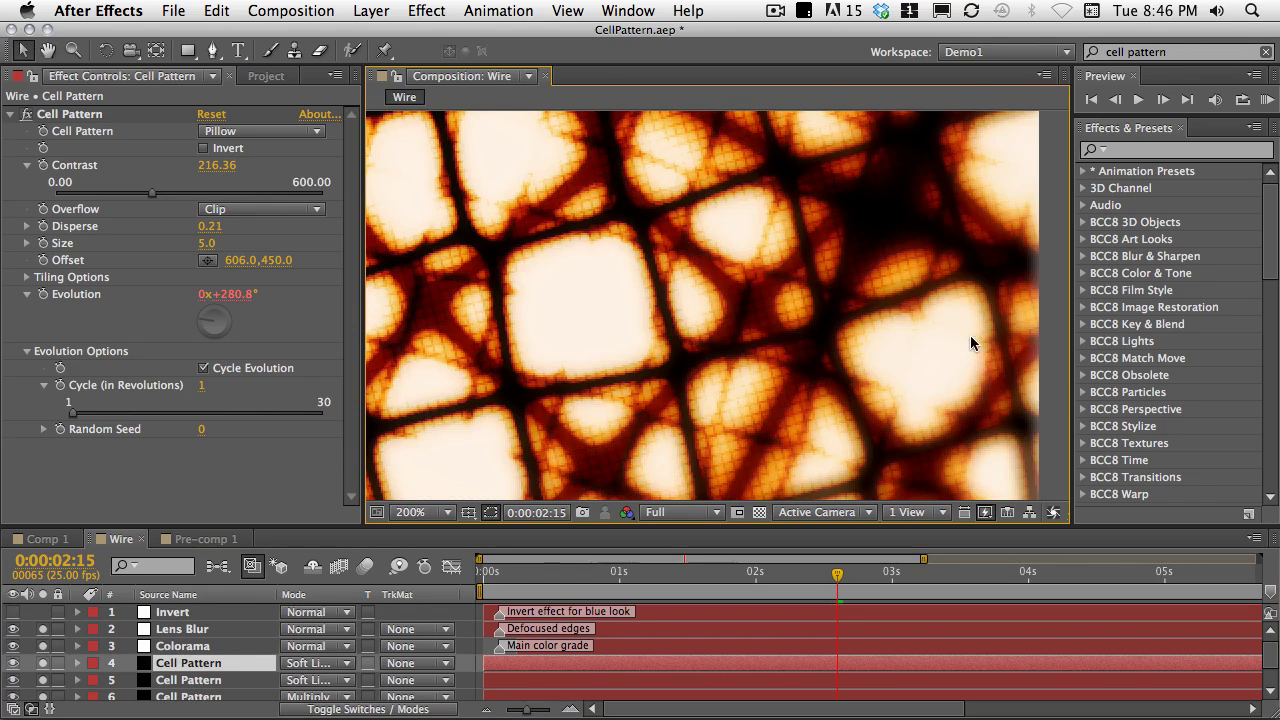
scroll(970, 335, down, 1)
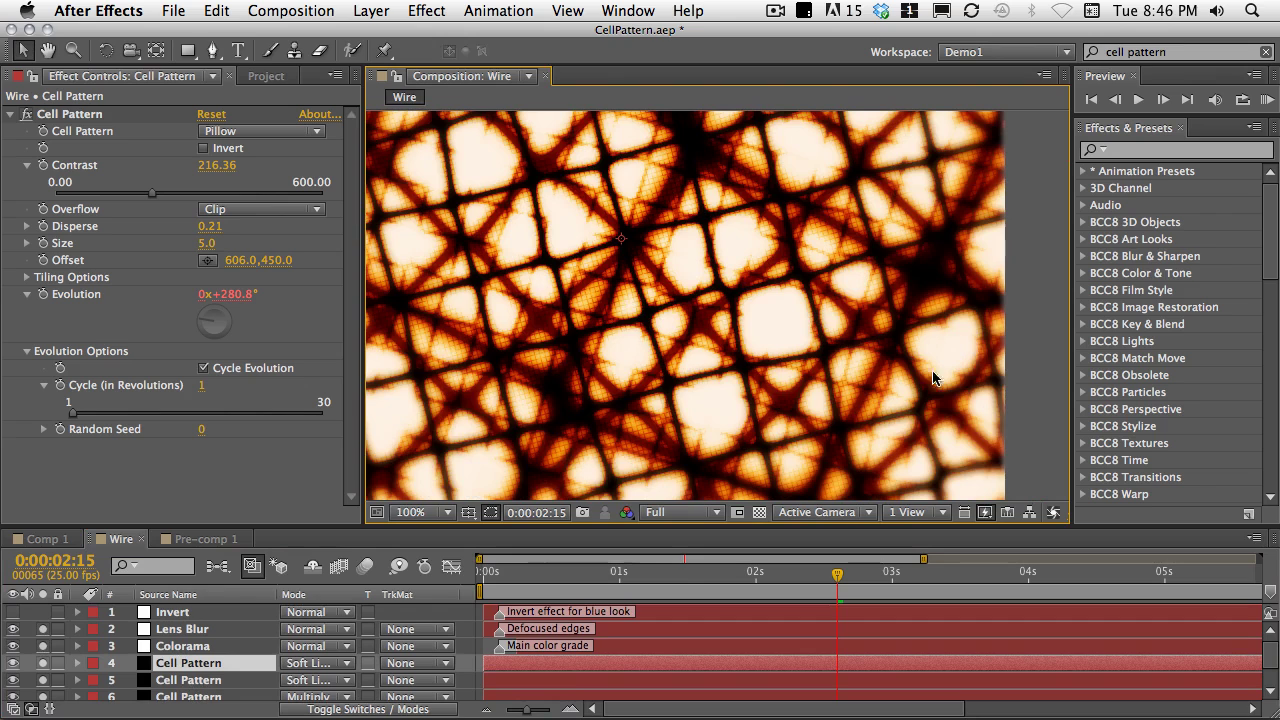
click(44, 630)
click(44, 630)
- Turn on and solo the Invert layer in the Wire composition for the blue look, and inspect the result
click(172, 612)
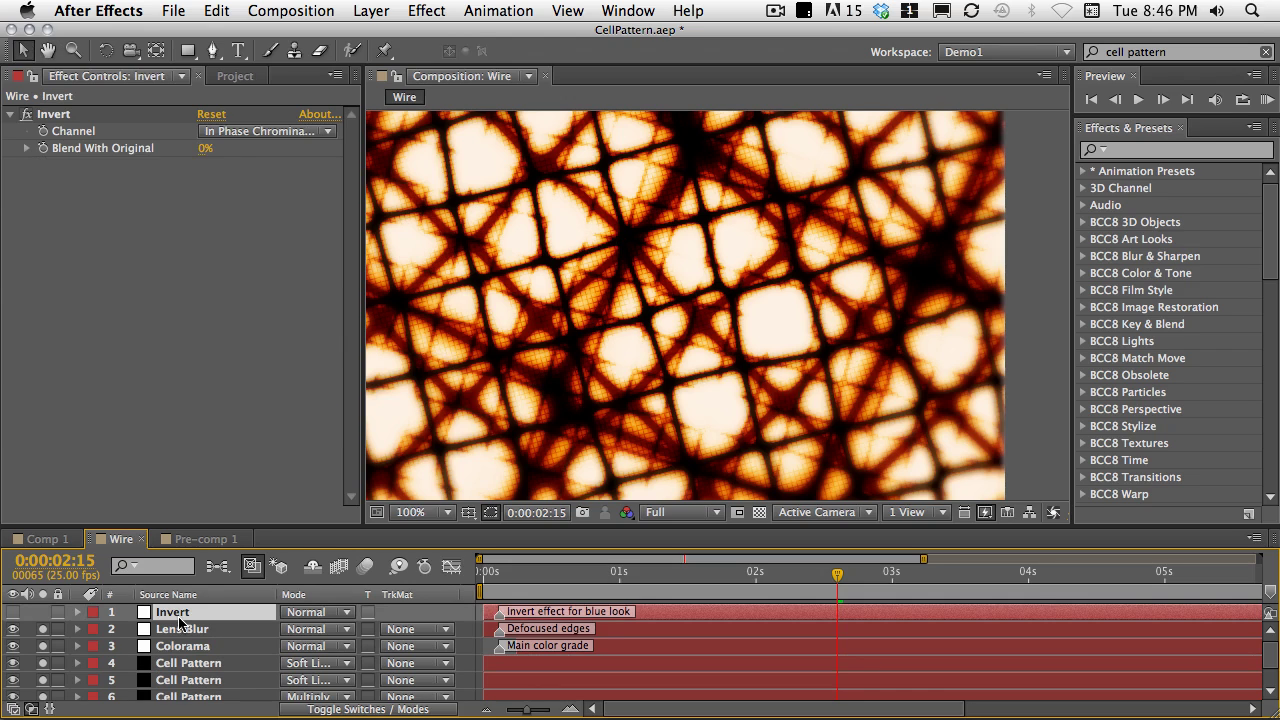
click(13, 612)
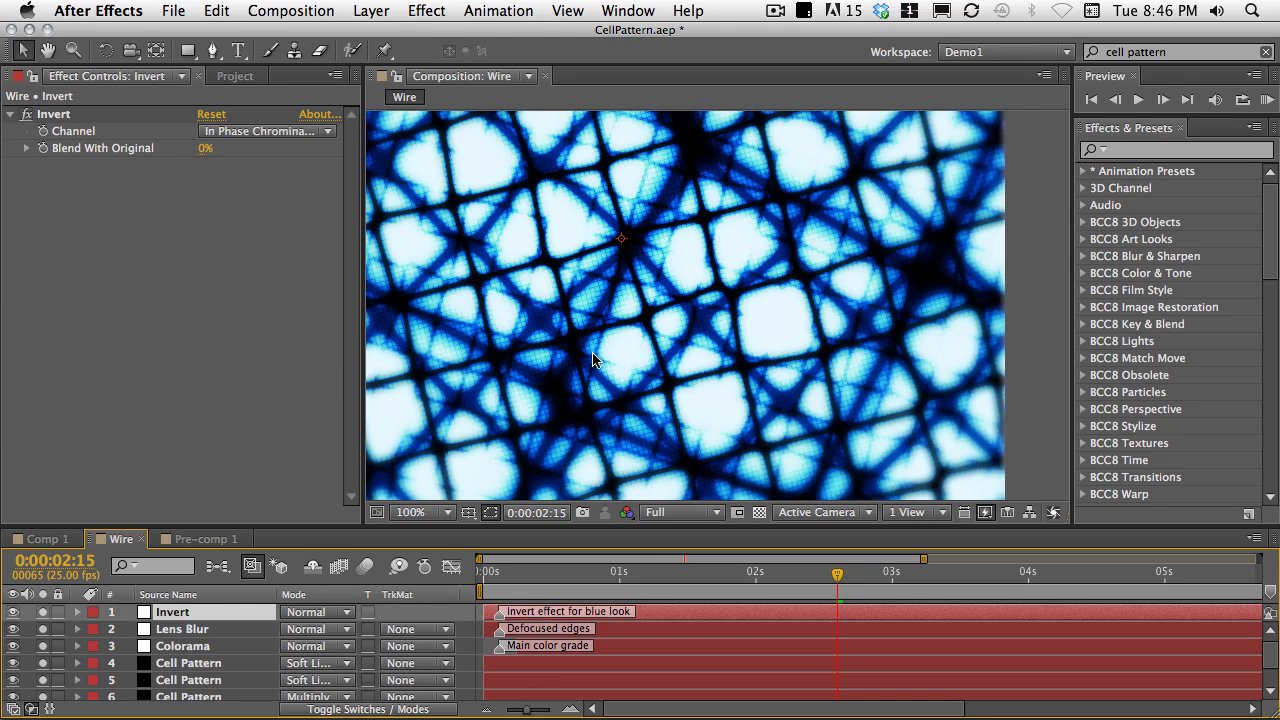
key(period)
scroll(641, 329, down, 2)
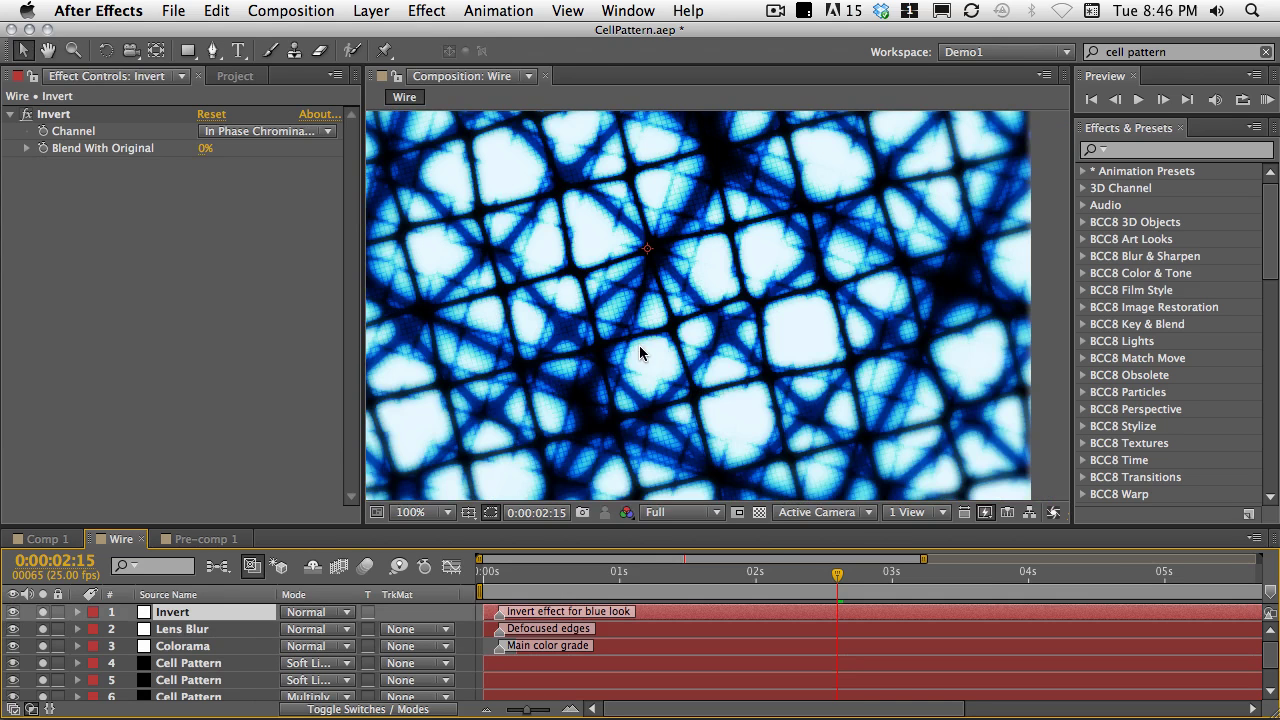
drag(679, 268, 636, 310)
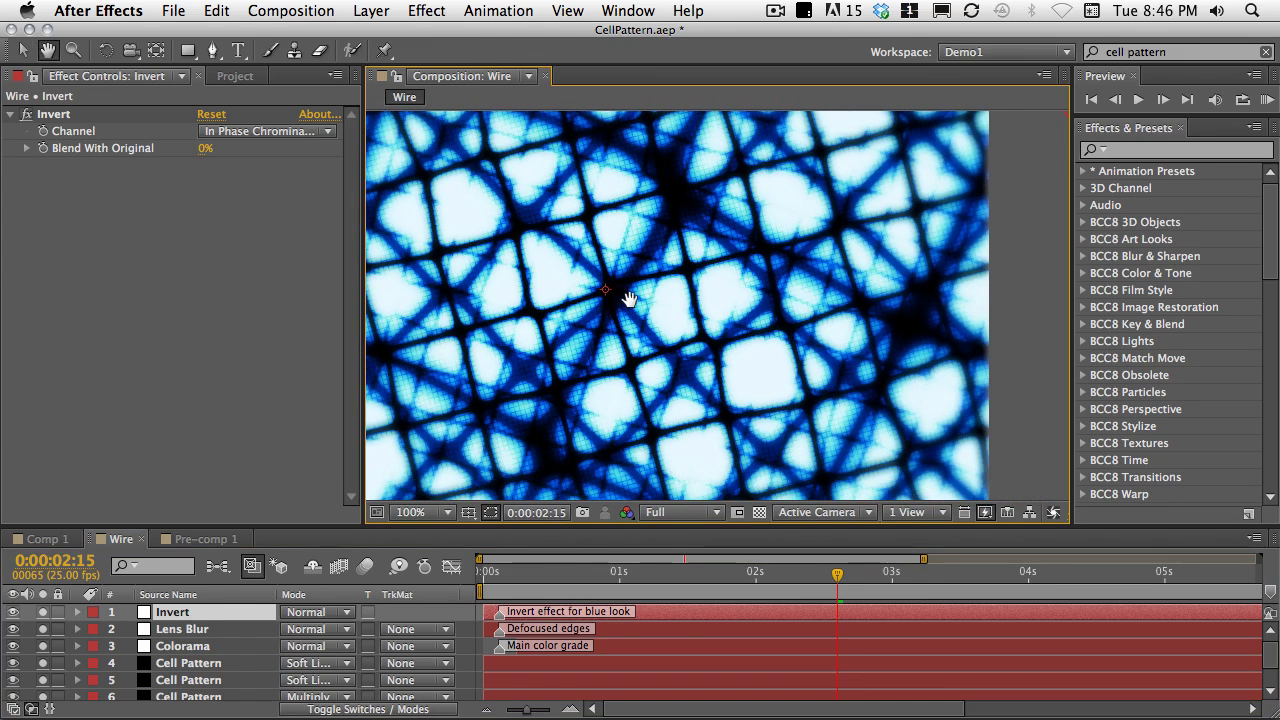
- Switch to Safari, look through Adobe's Cell Pattern effect help page, and view the Motionworks page for the Wire project
key(super+Tab)
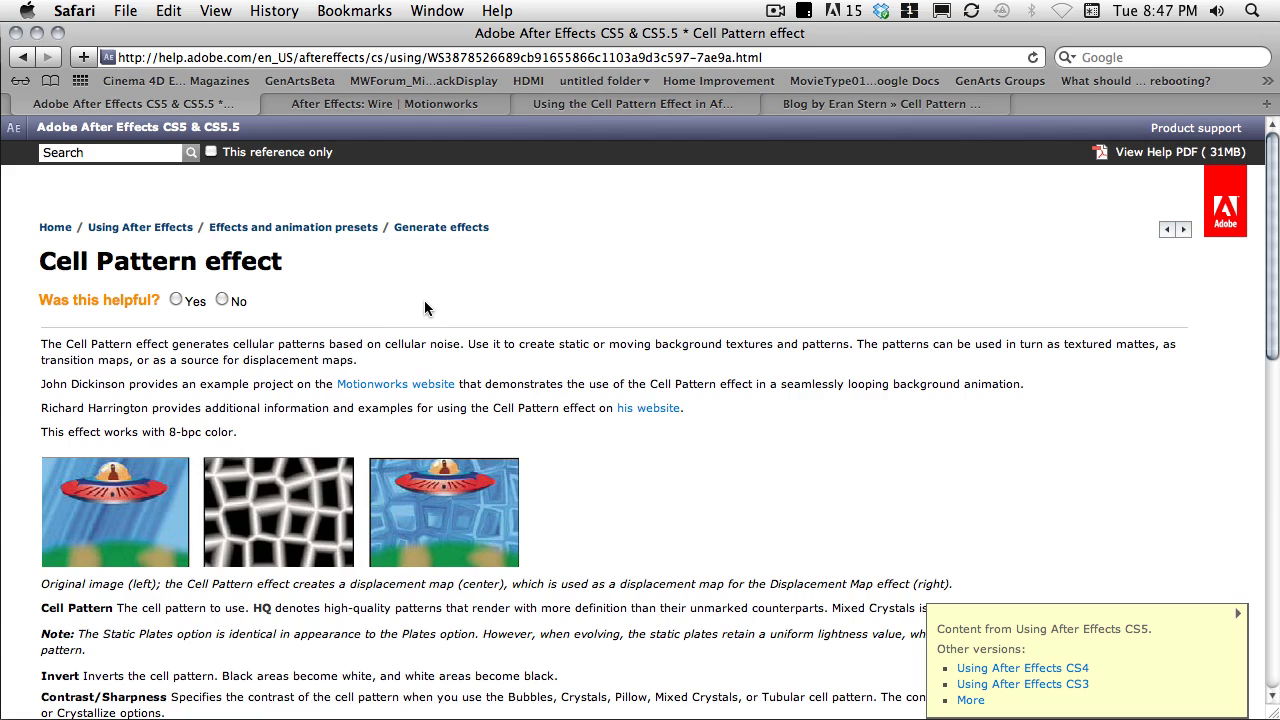
key(End)
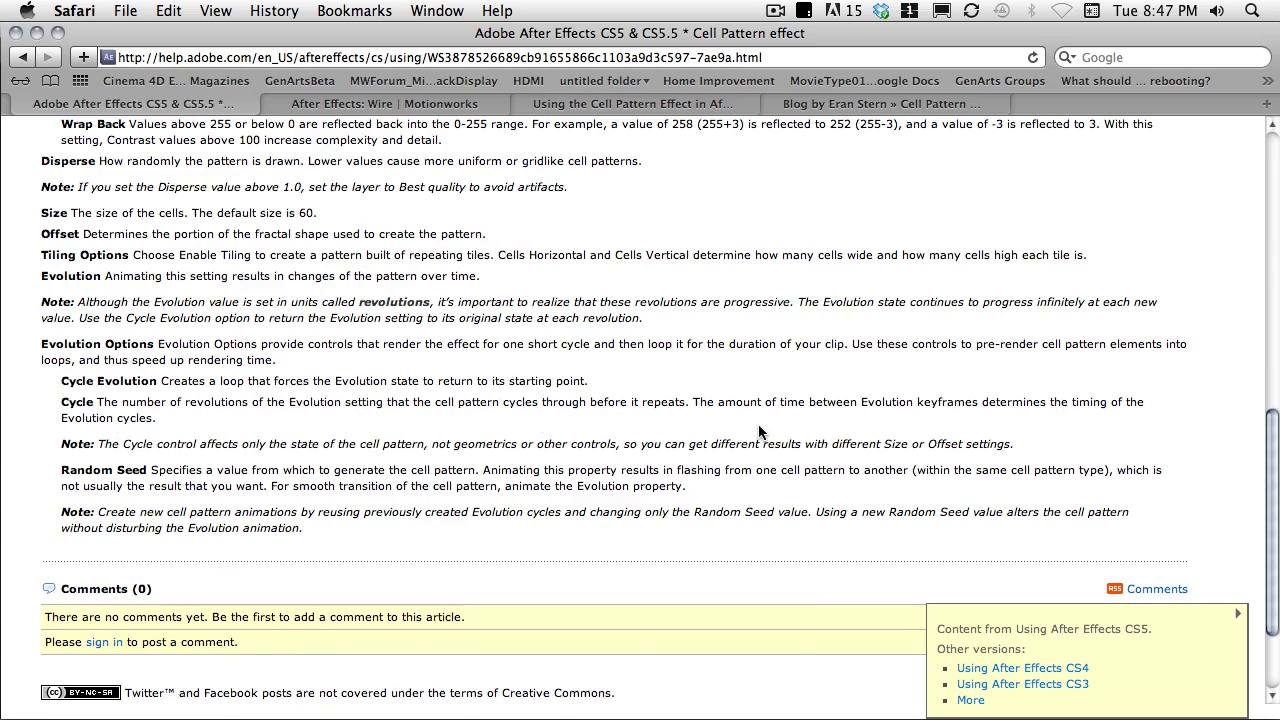
key(Home)
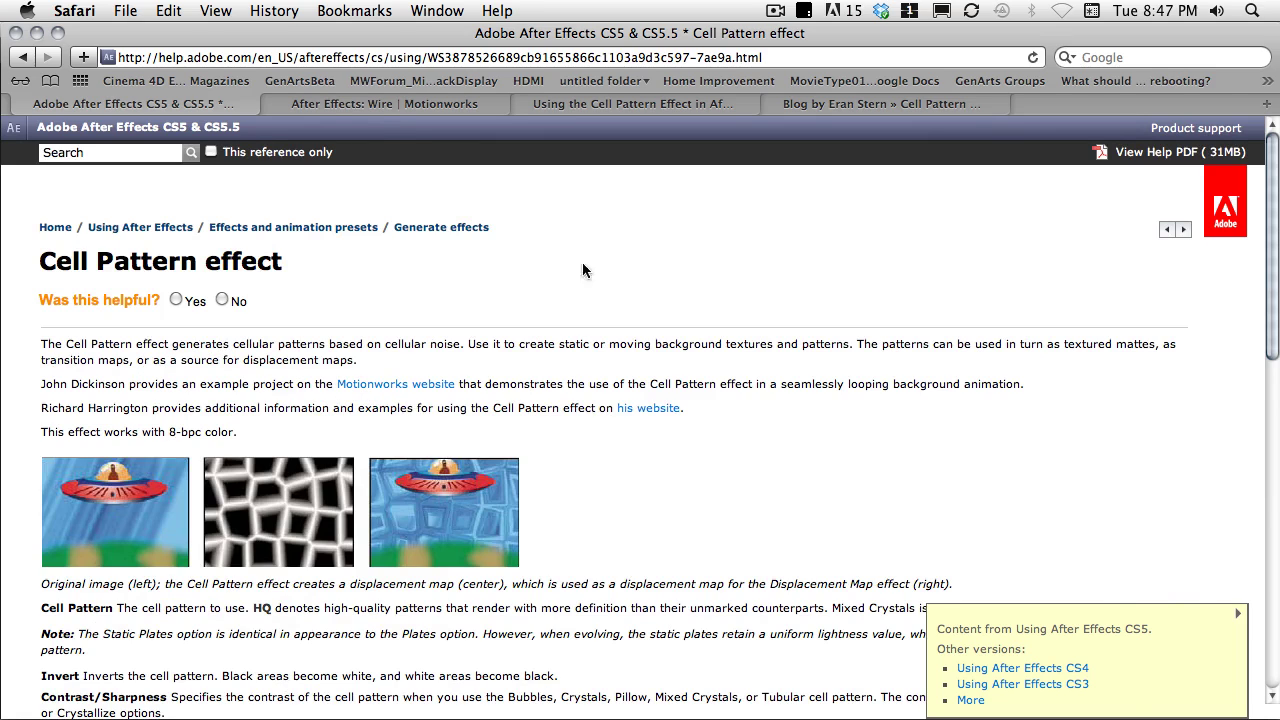
click(352, 108)
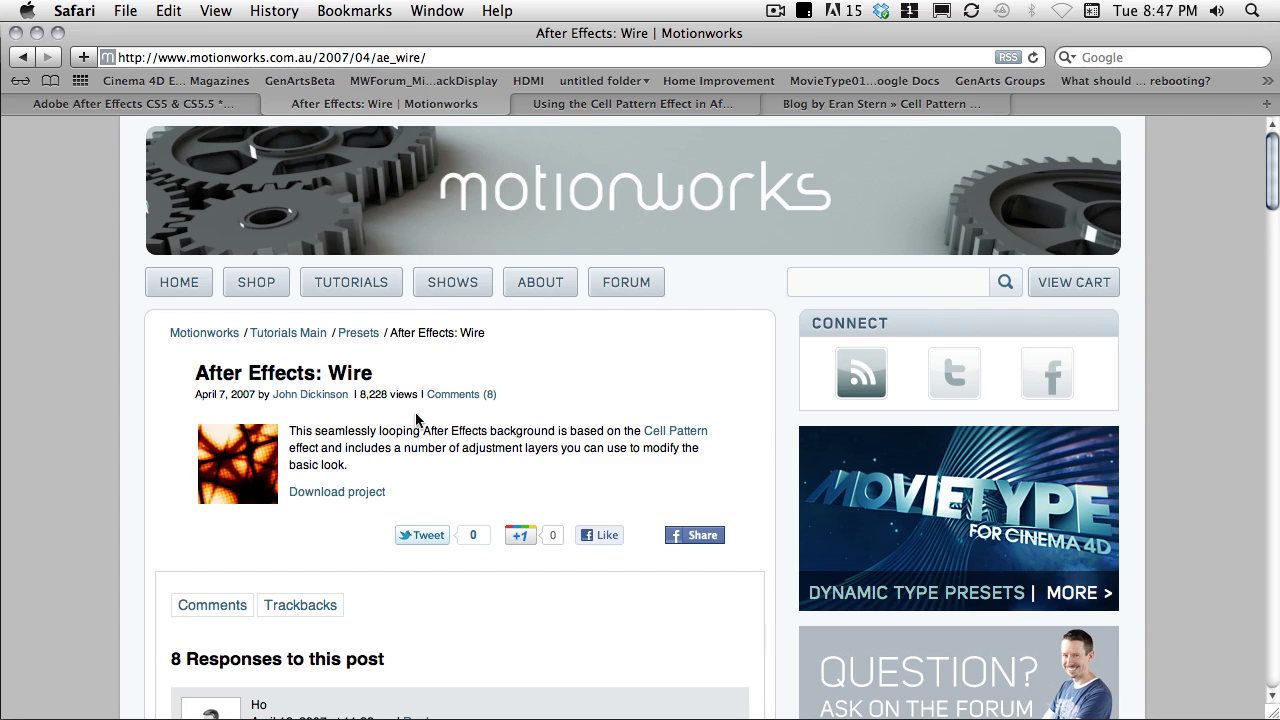
- Look through the blog article "Using the Cell Pattern Effect in After Effects" from start to end
click(536, 110)
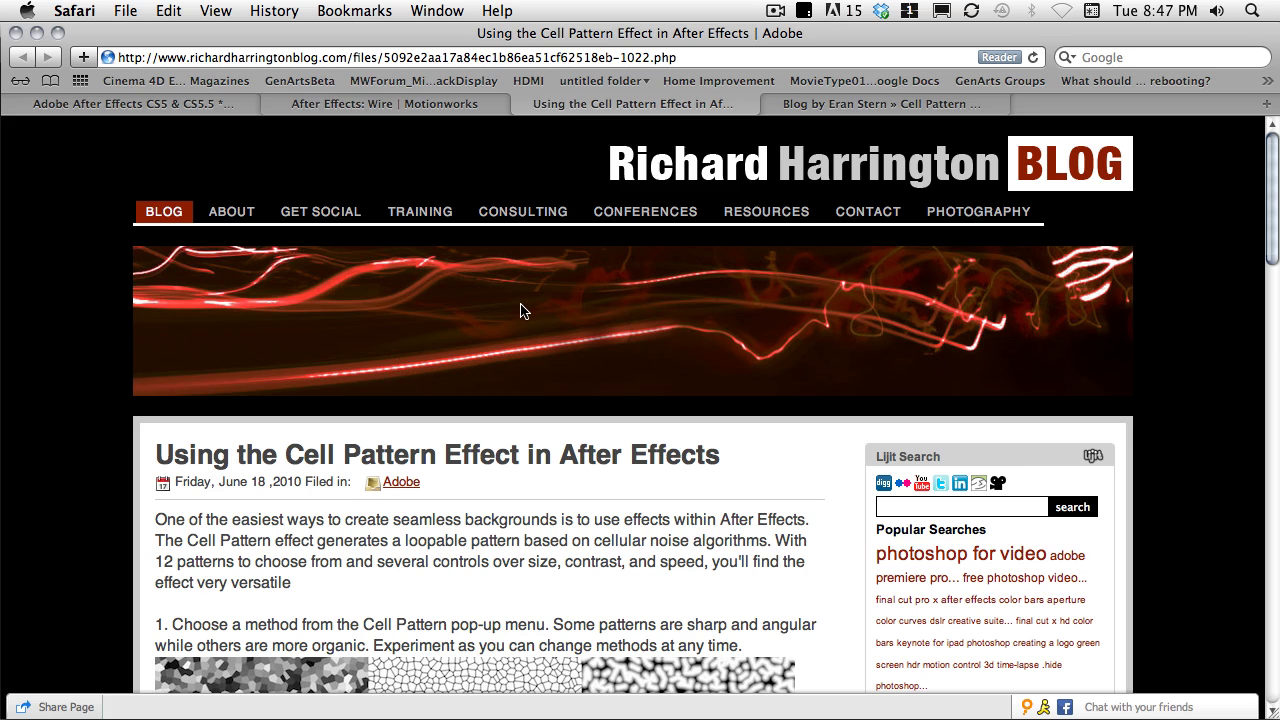
scroll(60, 401, down, 5)
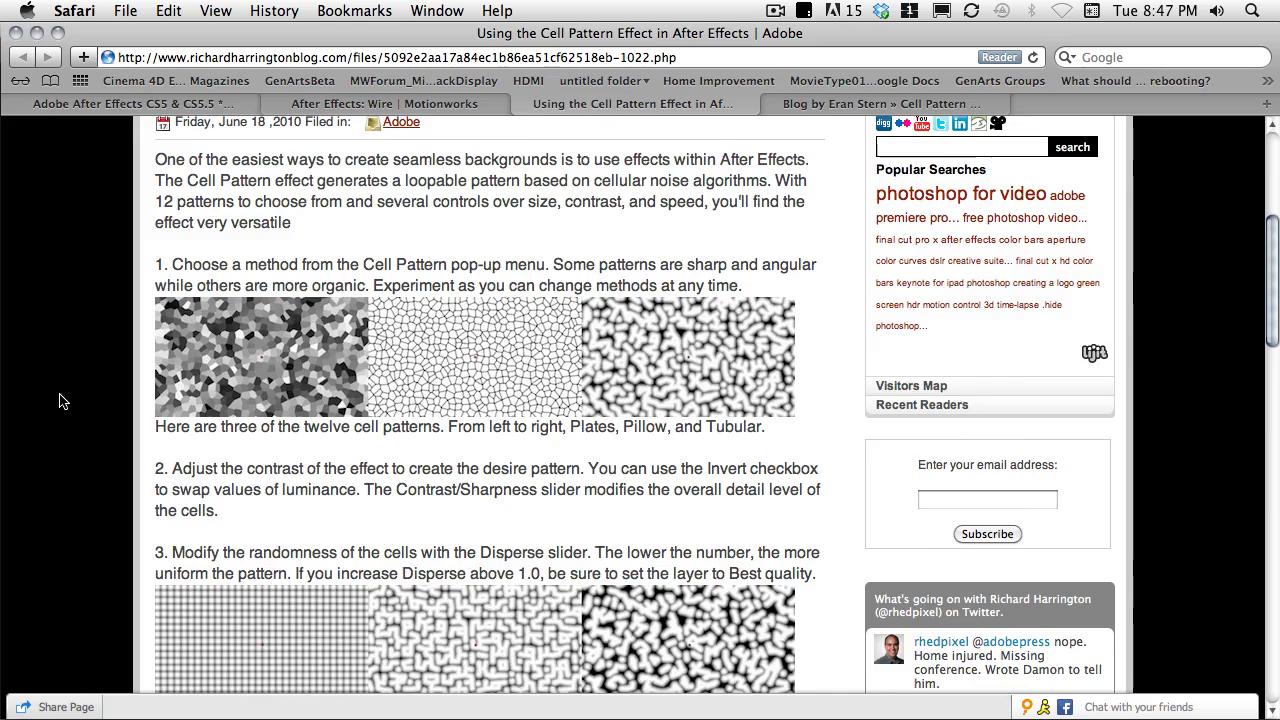
scroll(60, 401, down, 15)
scroll(60, 401, up, 5)
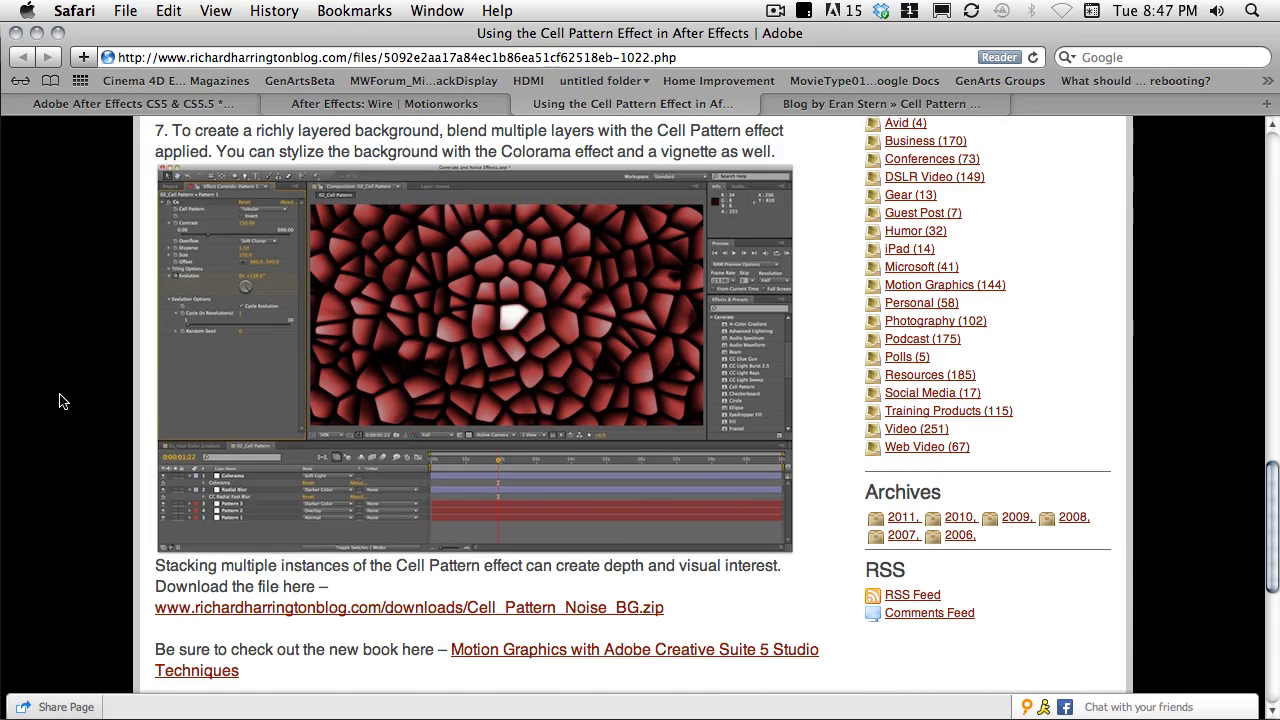
scroll(108, 333, up, 15)
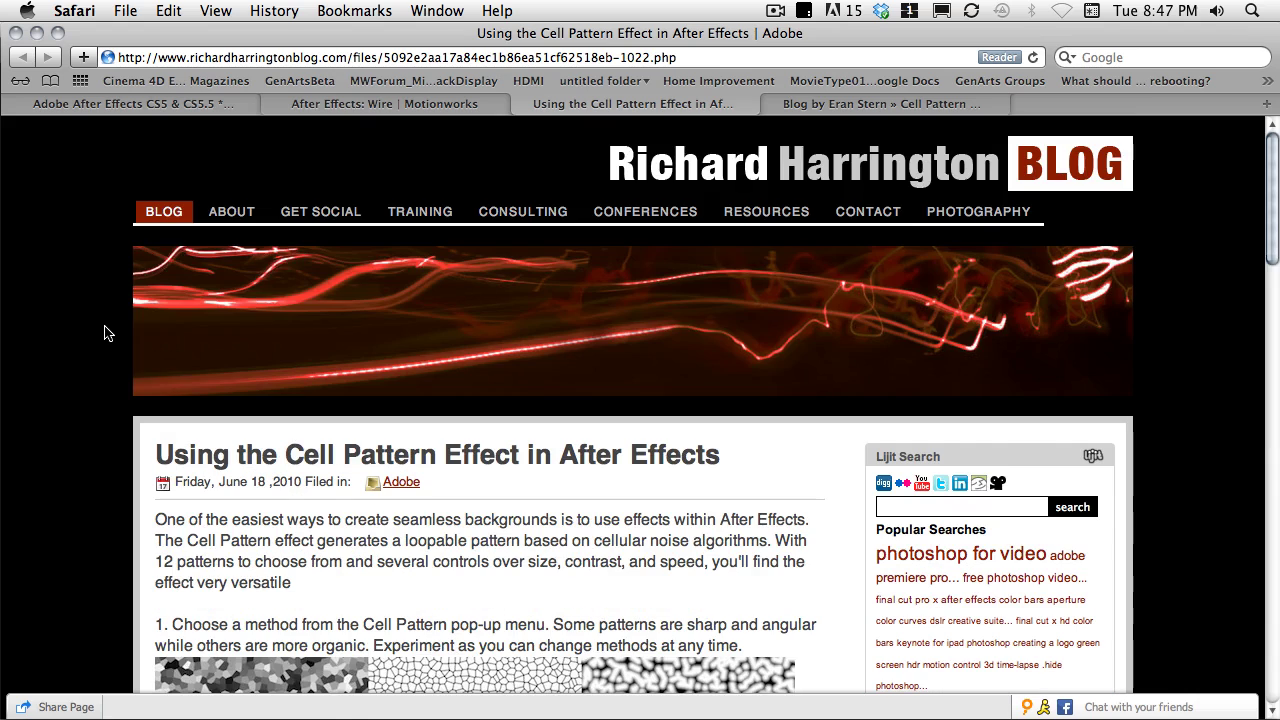
- Look through the sternfx.com blog article "Cell Pattern – An underestimated effect" and its comments
click(866, 104)
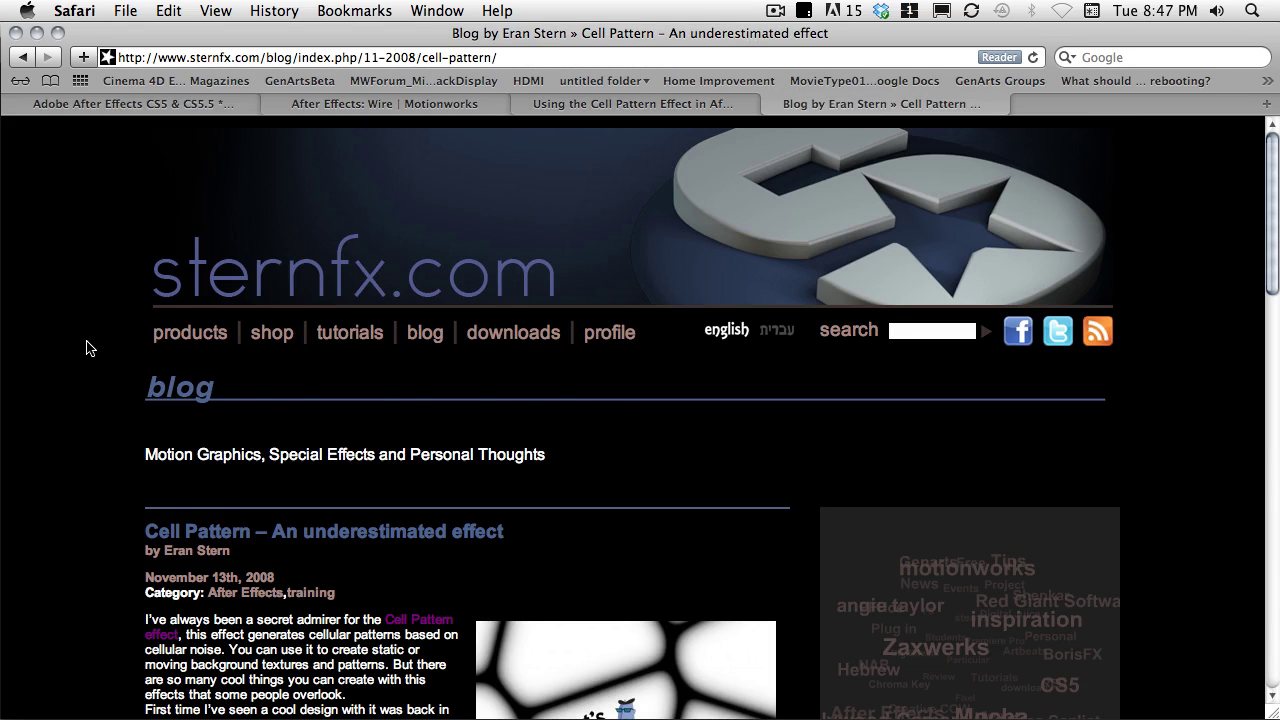
scroll(86, 347, down, 5)
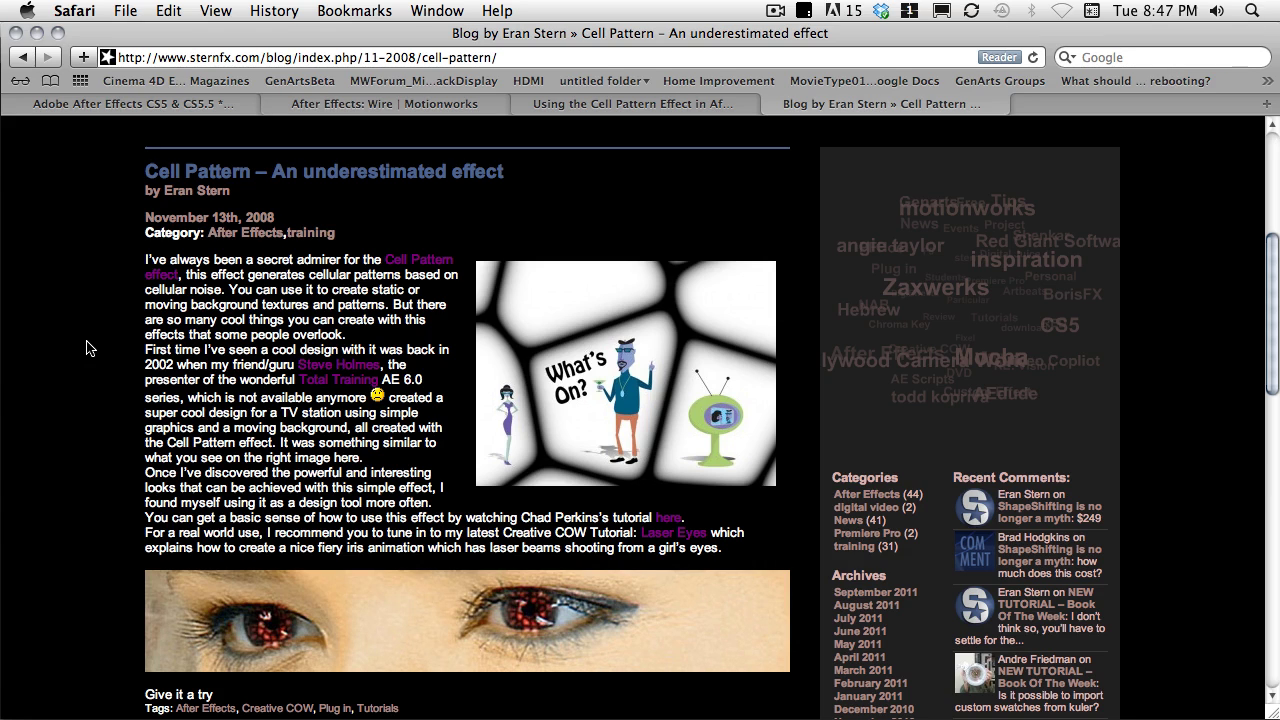
scroll(87, 347, down, 10)
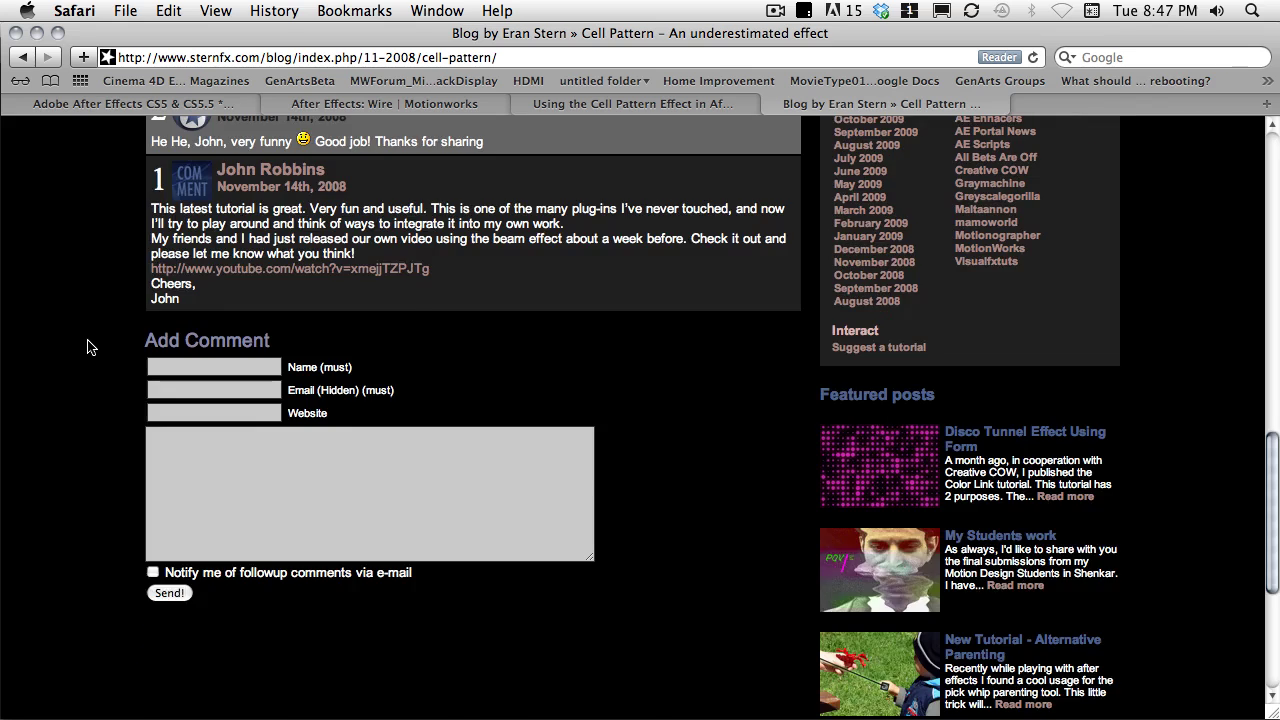
scroll(87, 347, up, 15)
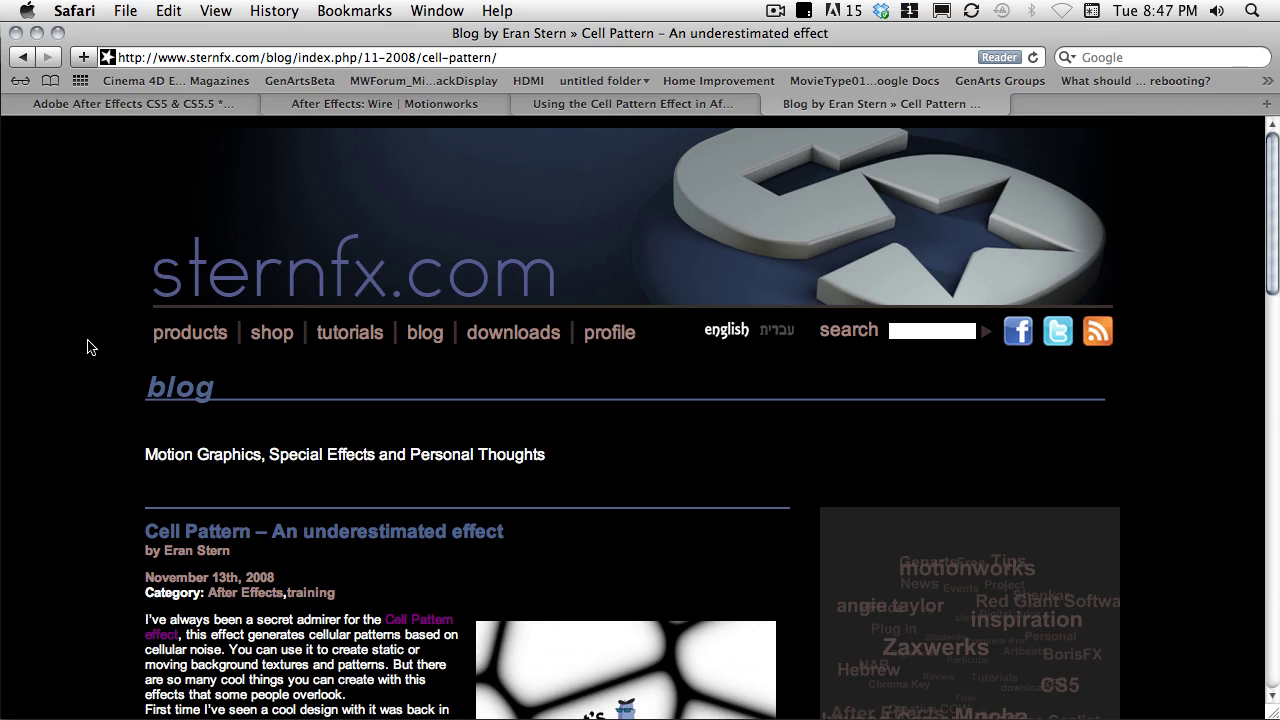